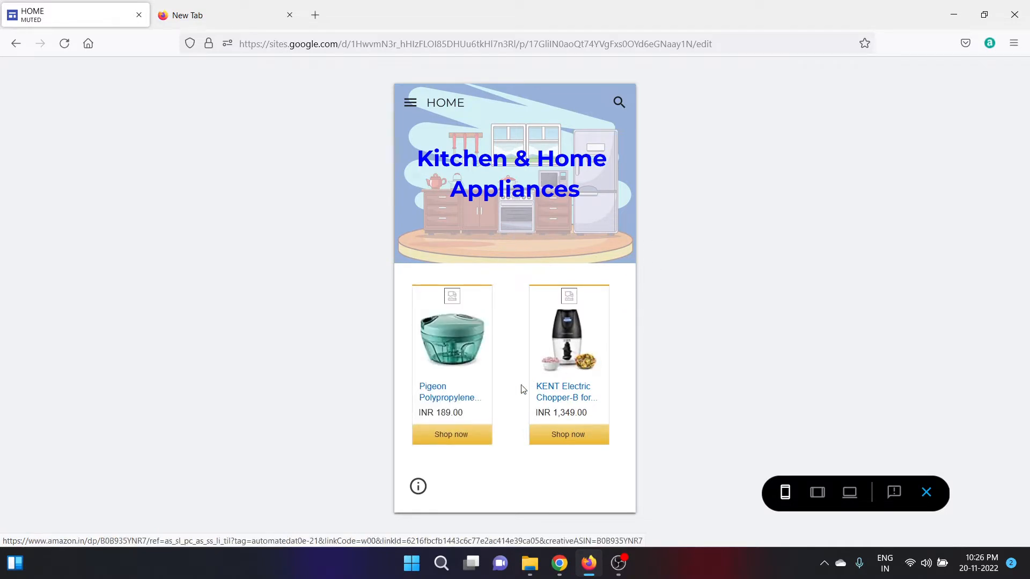
Step: Follow the Pigeon chopper's shop link from the finished site's preview, review the product page, and return to the preview's navigation
left_click(457, 436)
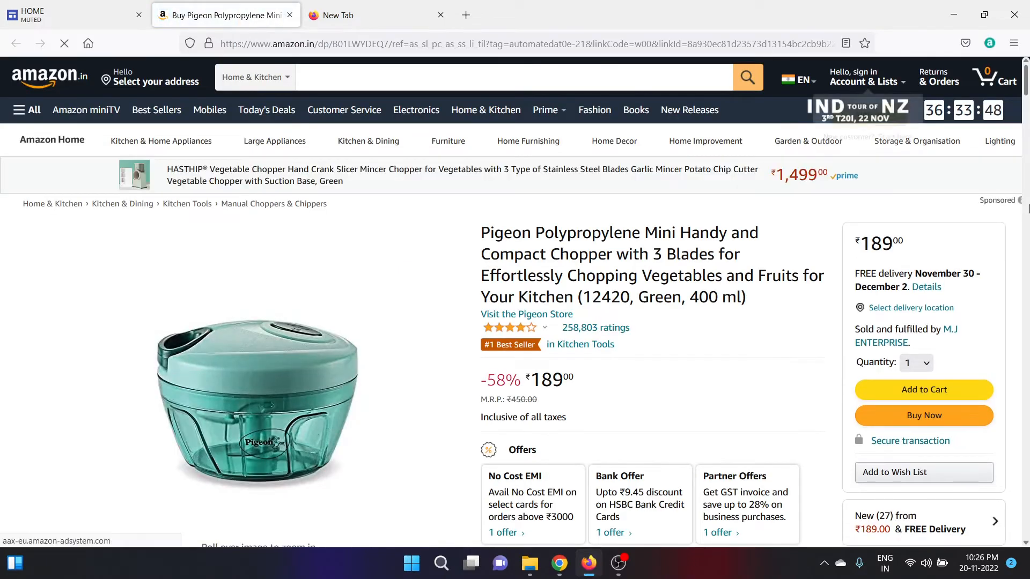
scroll(1028, 207, "down", 8)
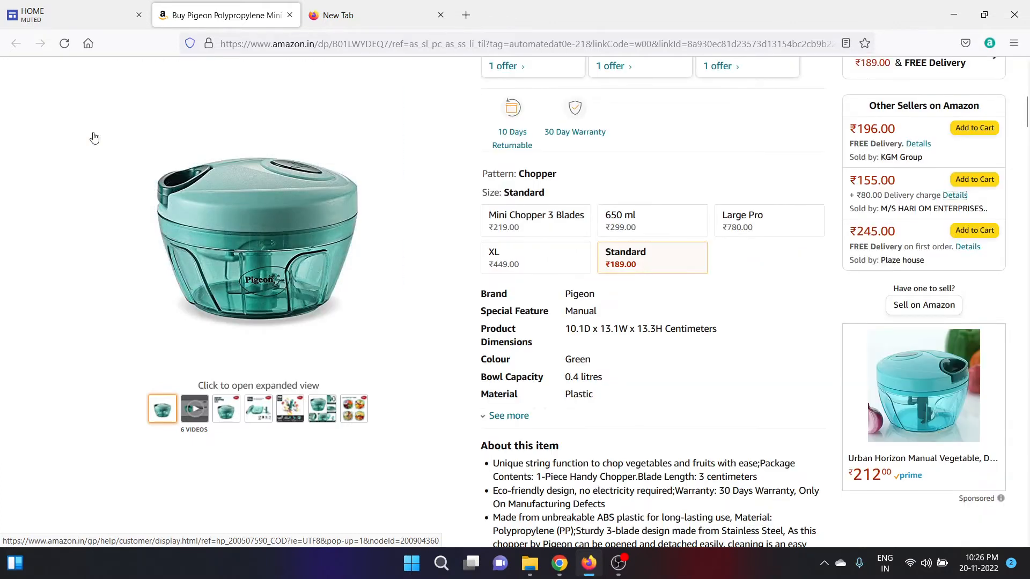
left_click(82, 7)
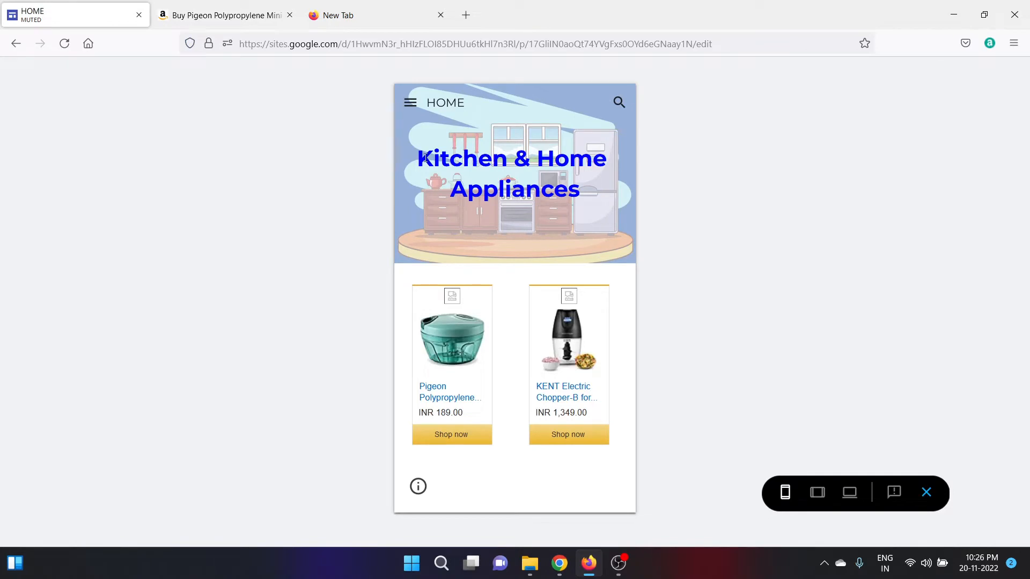
left_click(410, 103)
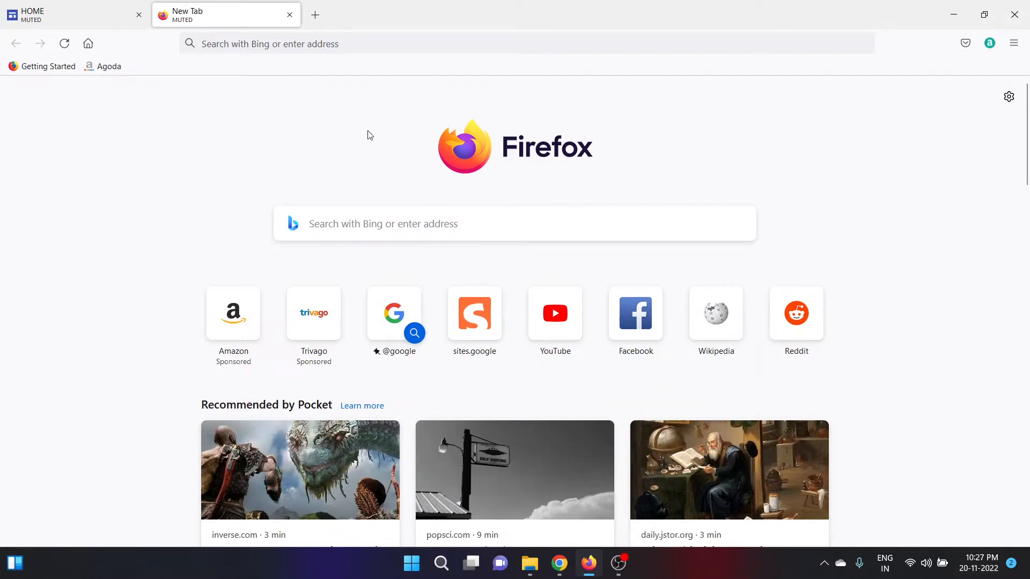
Step: Find Google Sites through a web search for "google sites" and create a new blank site there
left_click(318, 45)
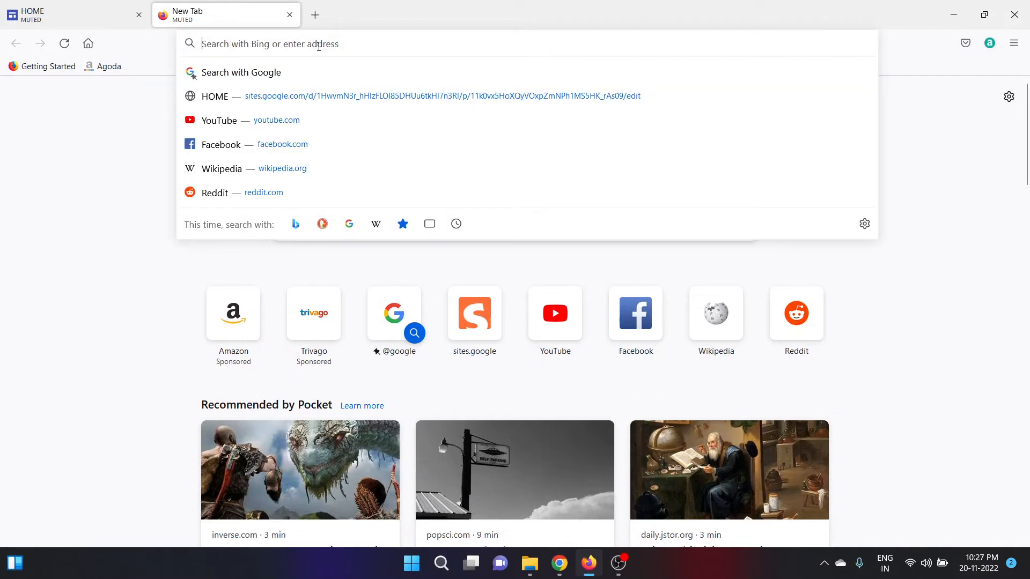
type("google")
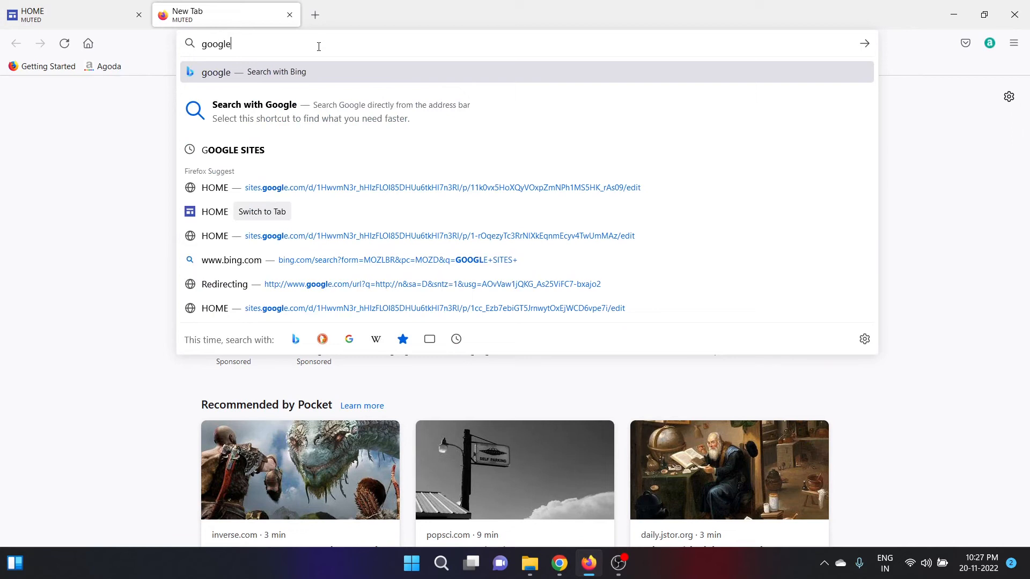
type(" sites")
key("Return")
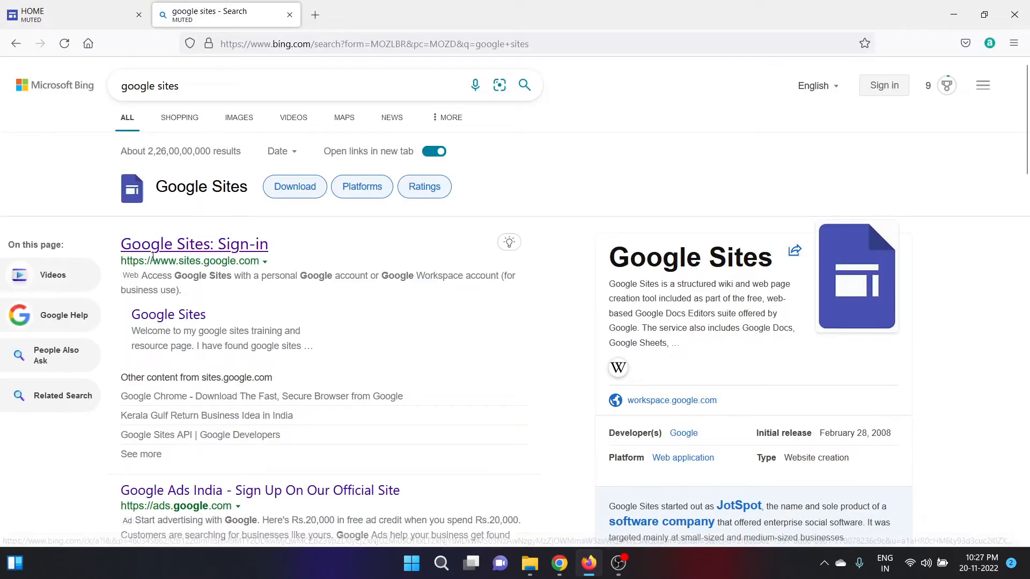
left_click(226, 255)
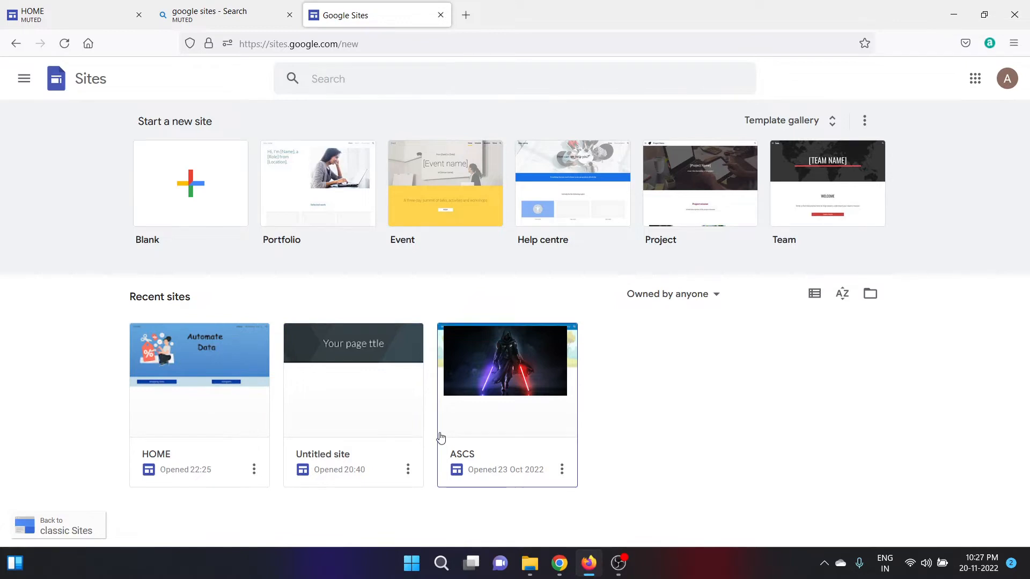
left_click(183, 200)
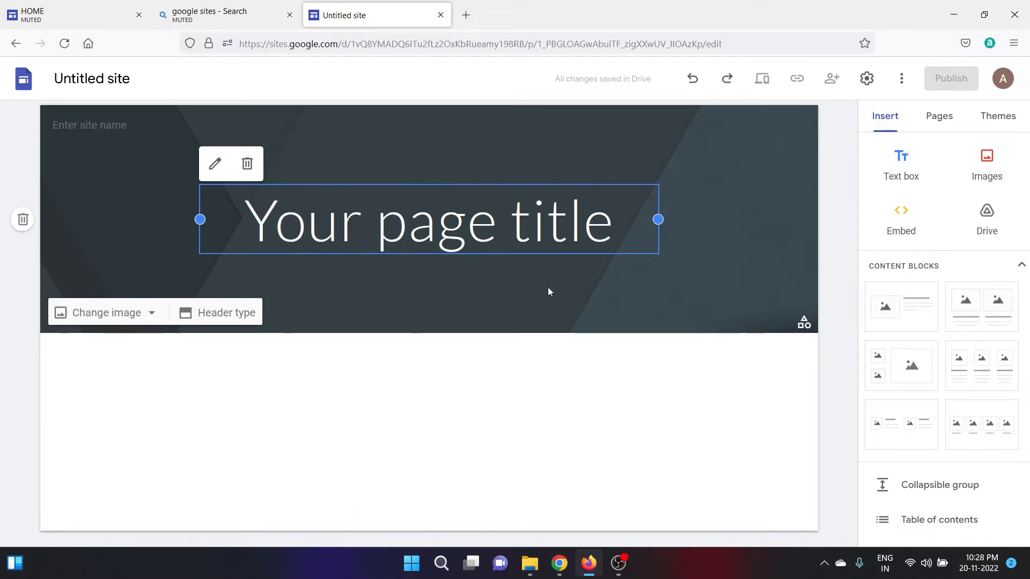
Step: Replace the placeholder page title in the header with "Shopping Website"
double_click(392, 226)
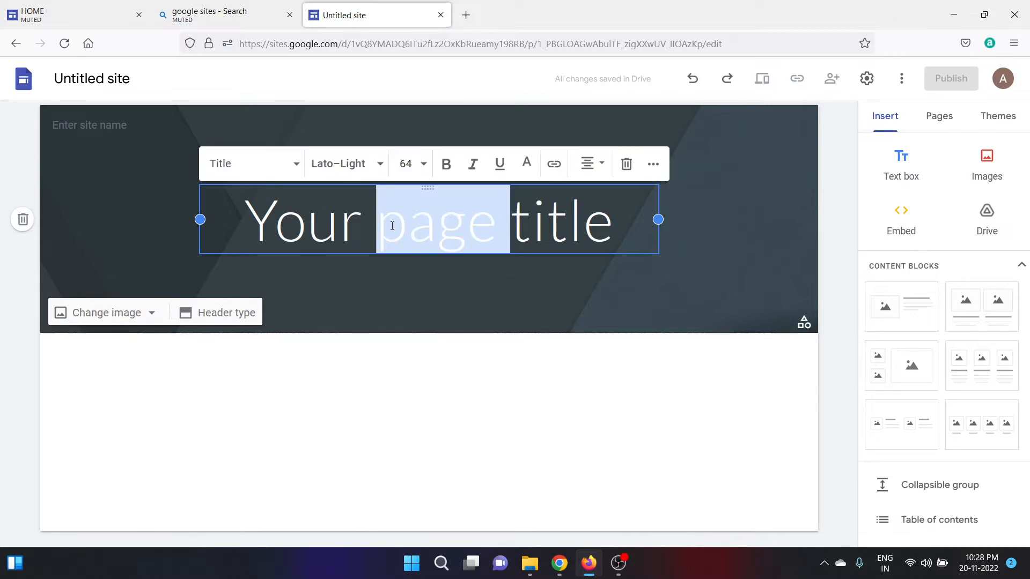
triple_click(392, 226)
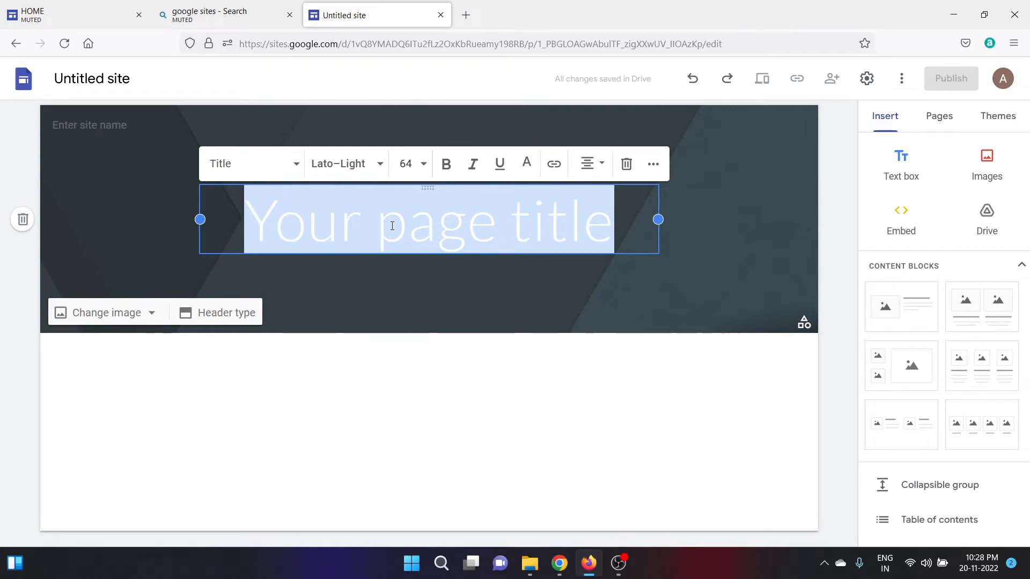
key("BackSpace")
type("S")
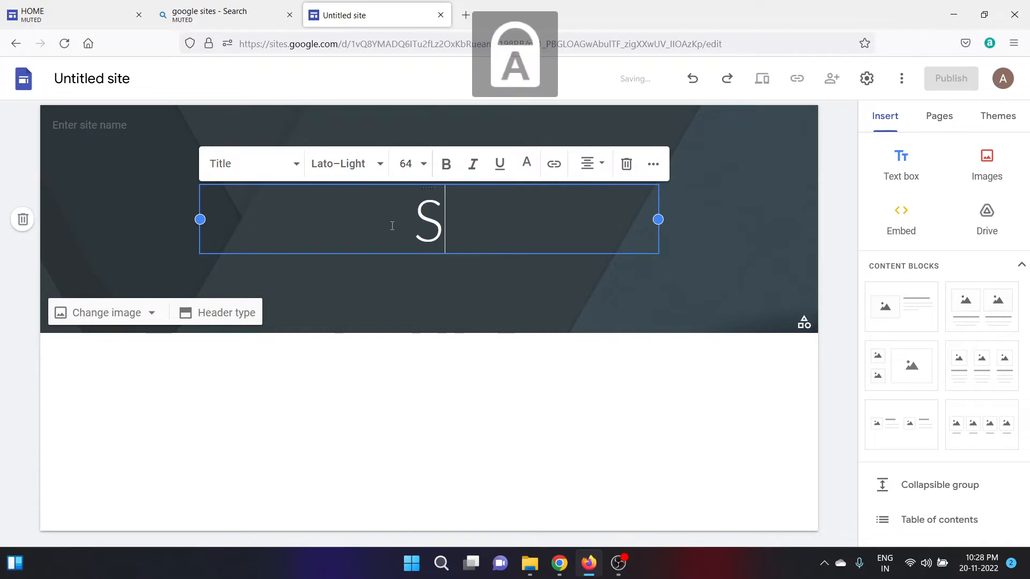
type("hopping ")
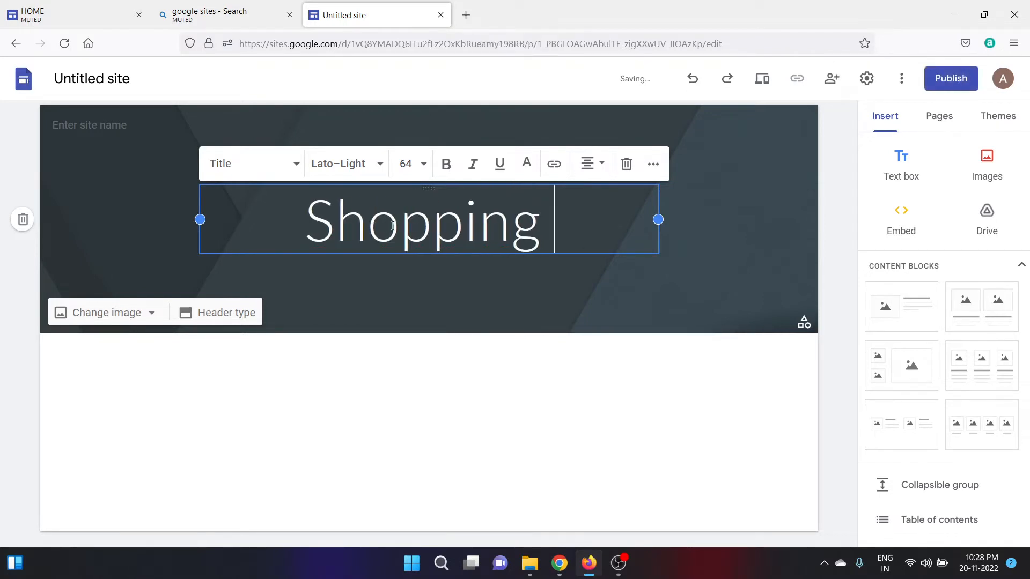
type("Website")
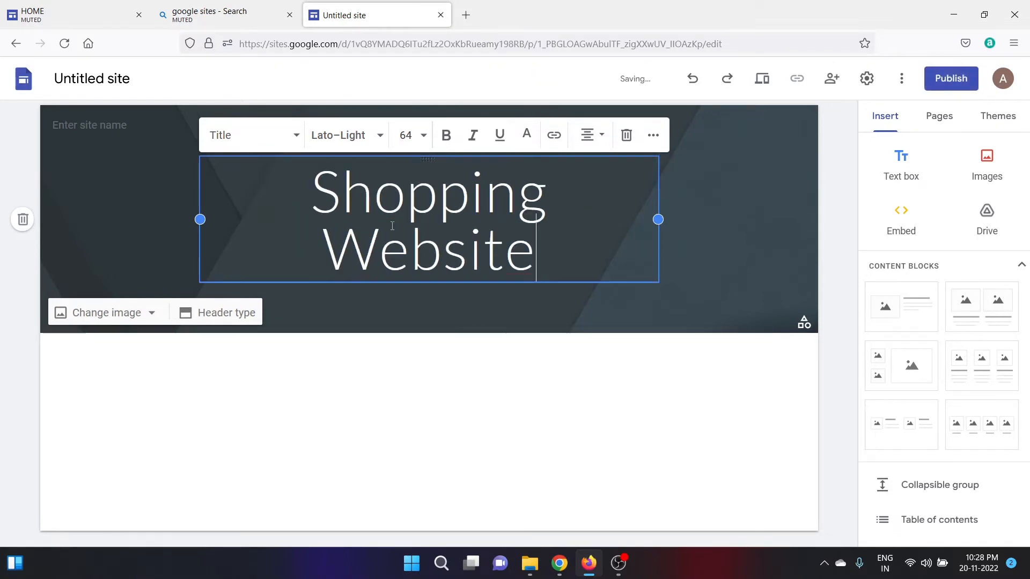
left_click(459, 373)
Step: Change the font of the entire "Shopping Website" title to Georgia
left_click(453, 223)
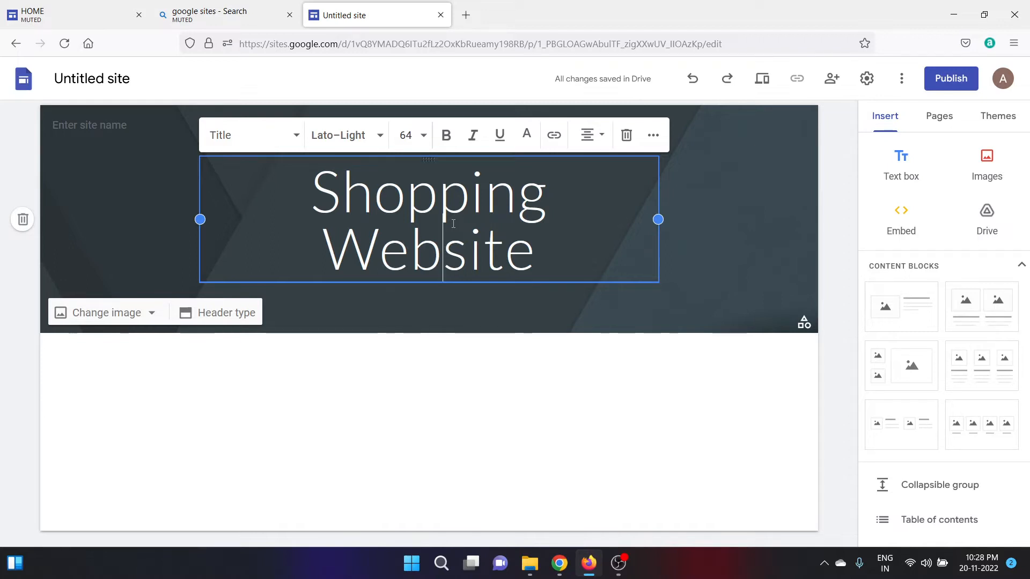
key("ctrl+a")
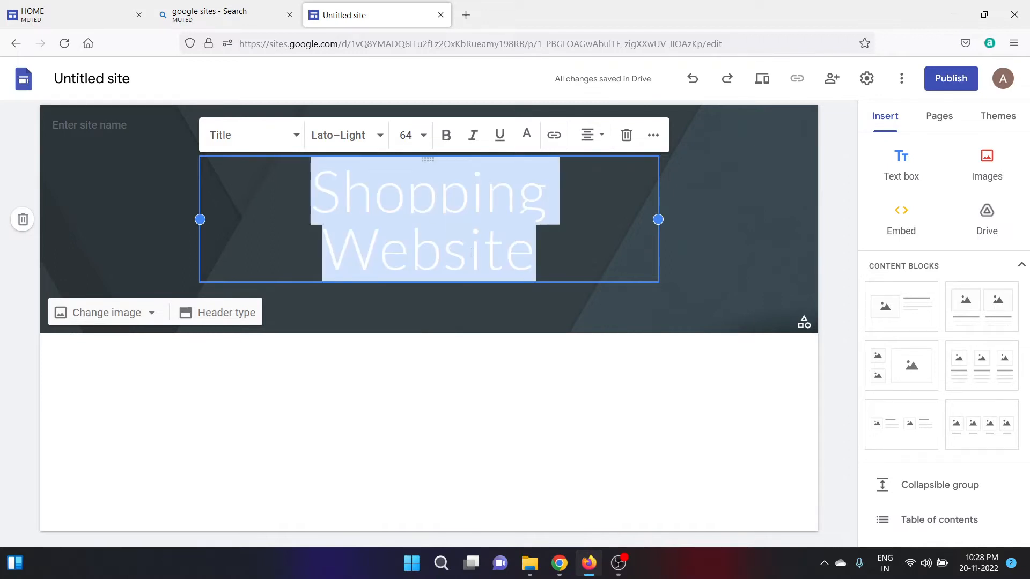
left_click(422, 136)
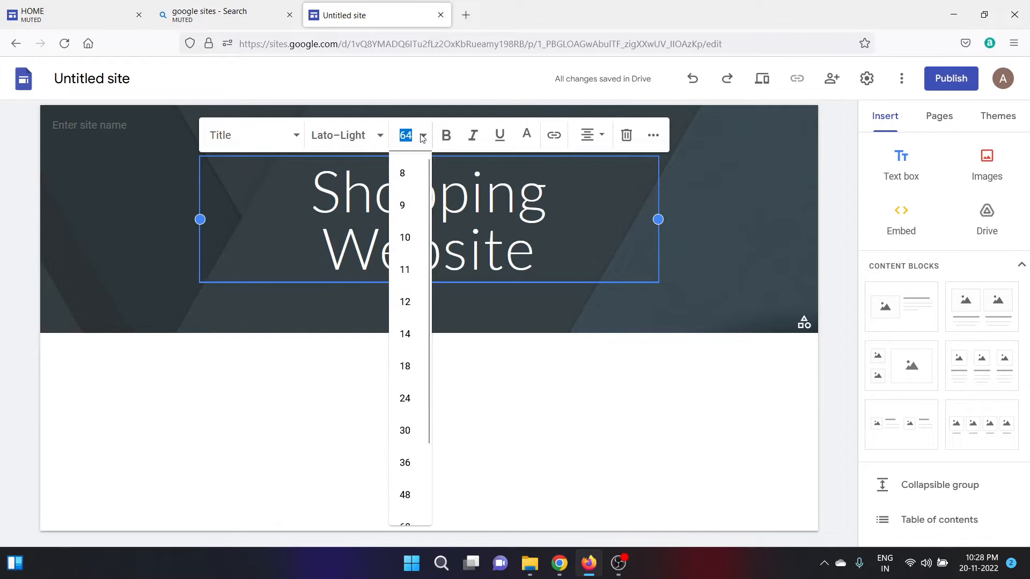
left_click(375, 138)
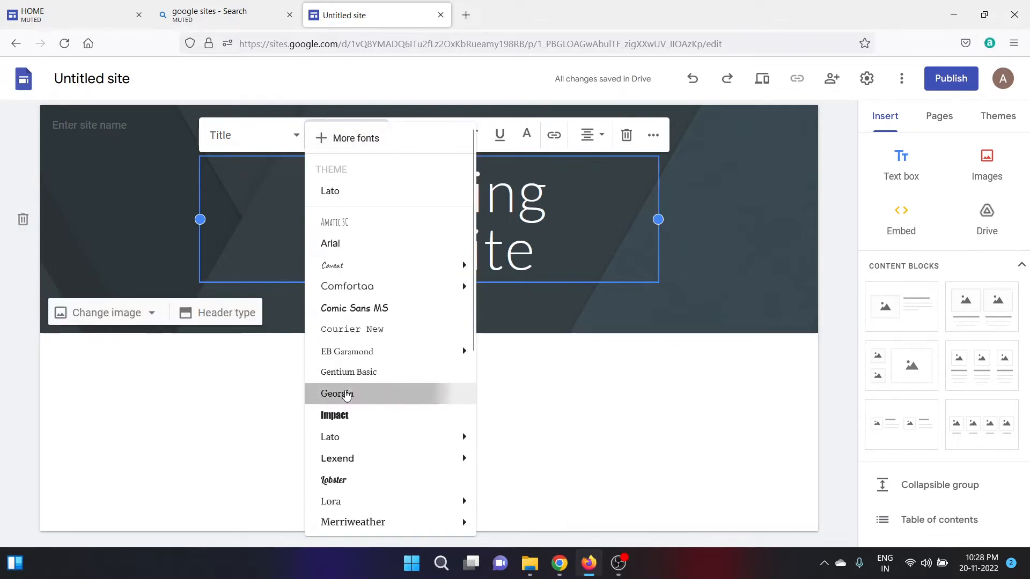
left_click(346, 394)
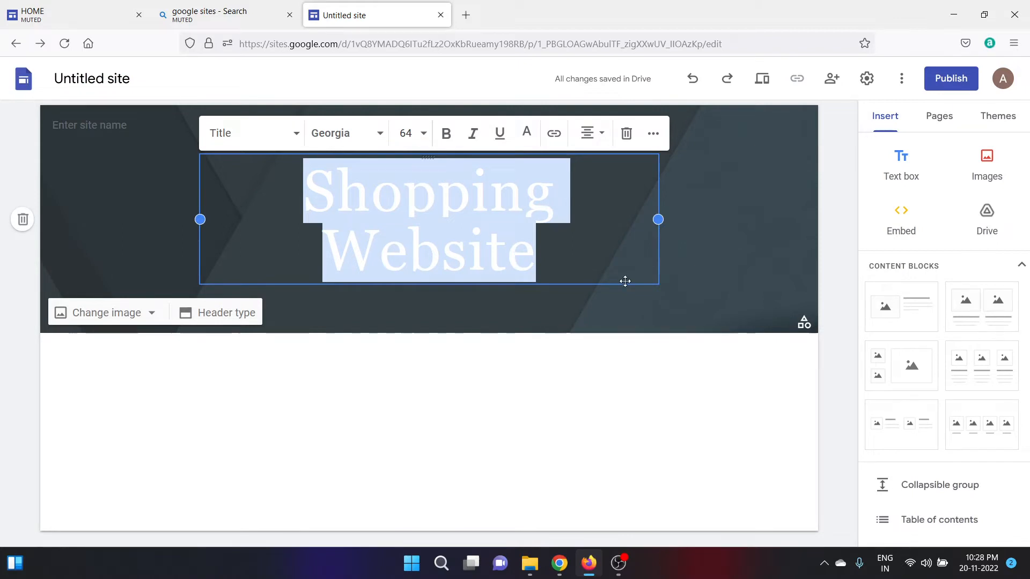
left_click(614, 357)
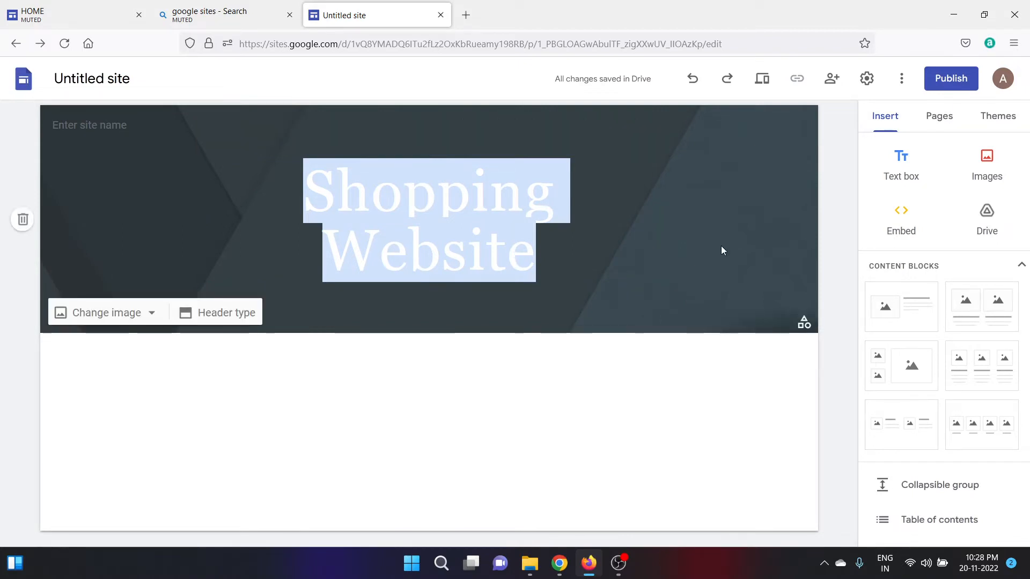
Step: Preview the site in desktop, tablet and phone layouts, then return to the page editor
left_click(762, 80)
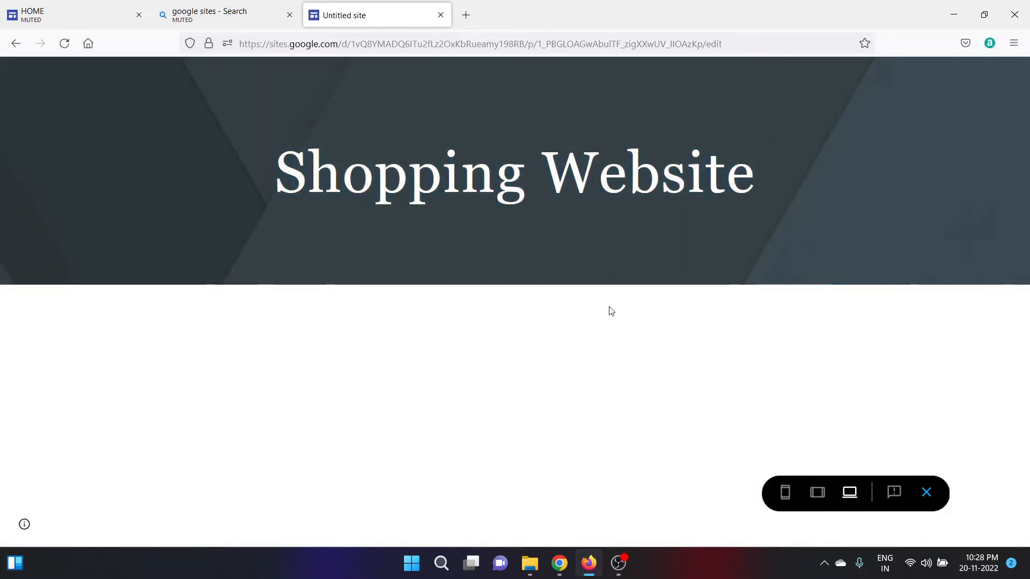
left_click(818, 501)
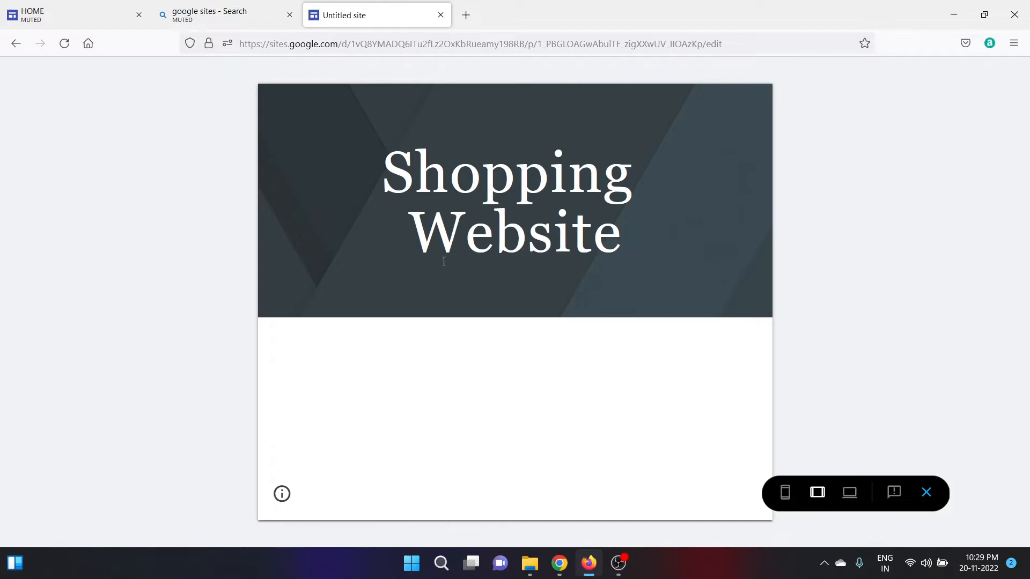
left_click(787, 496)
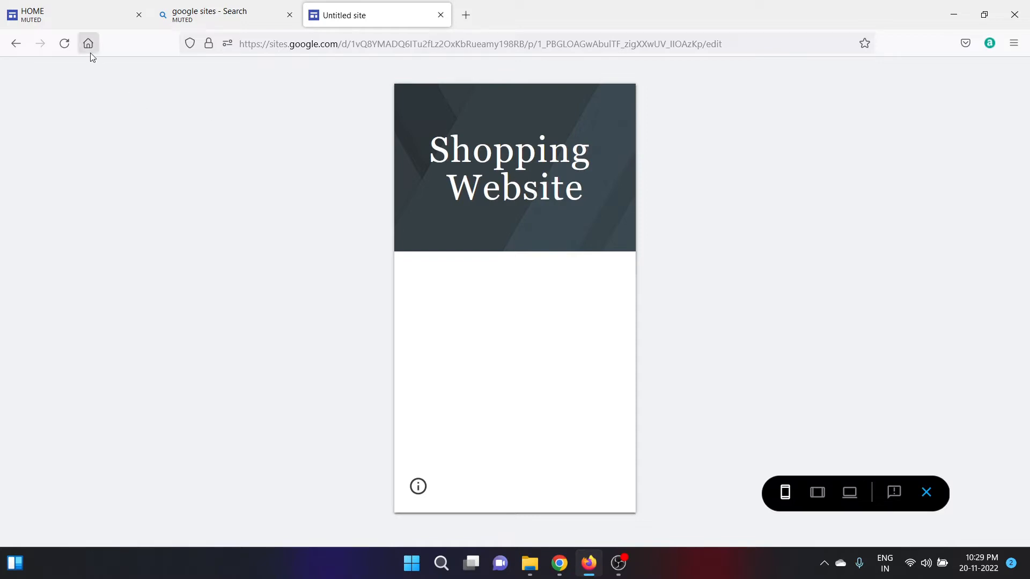
left_click(220, 8)
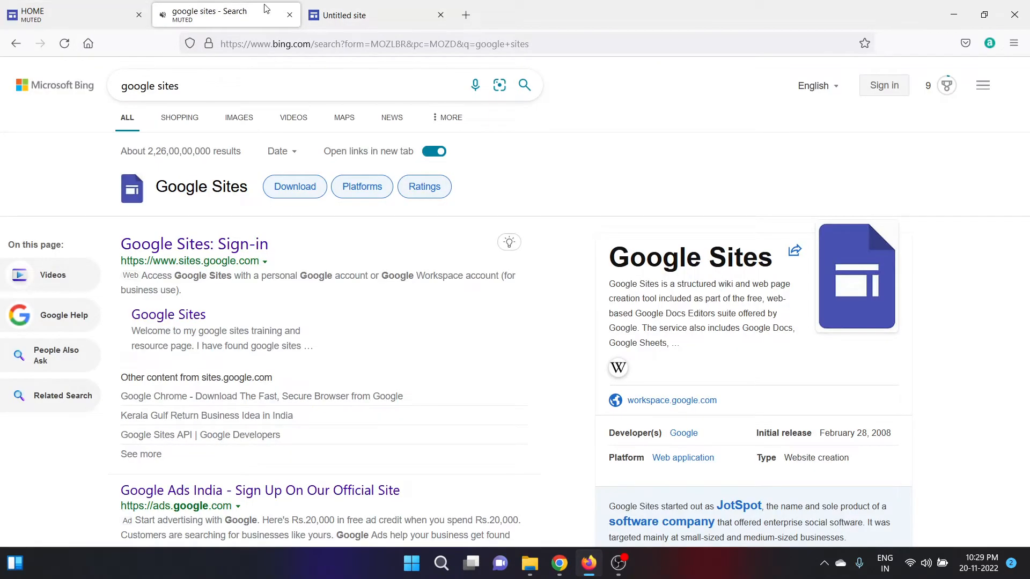
left_click(335, 6)
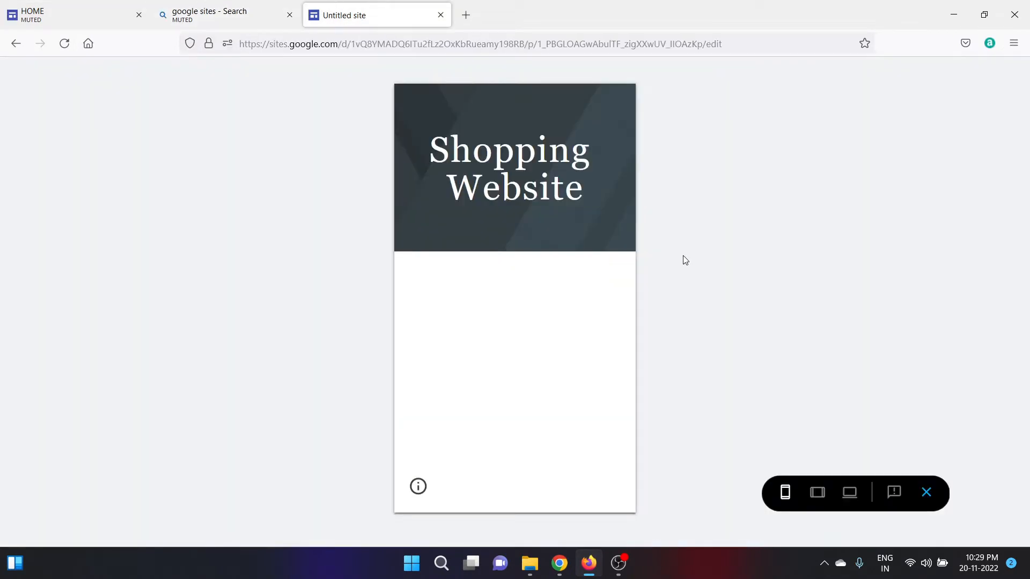
left_click(926, 492)
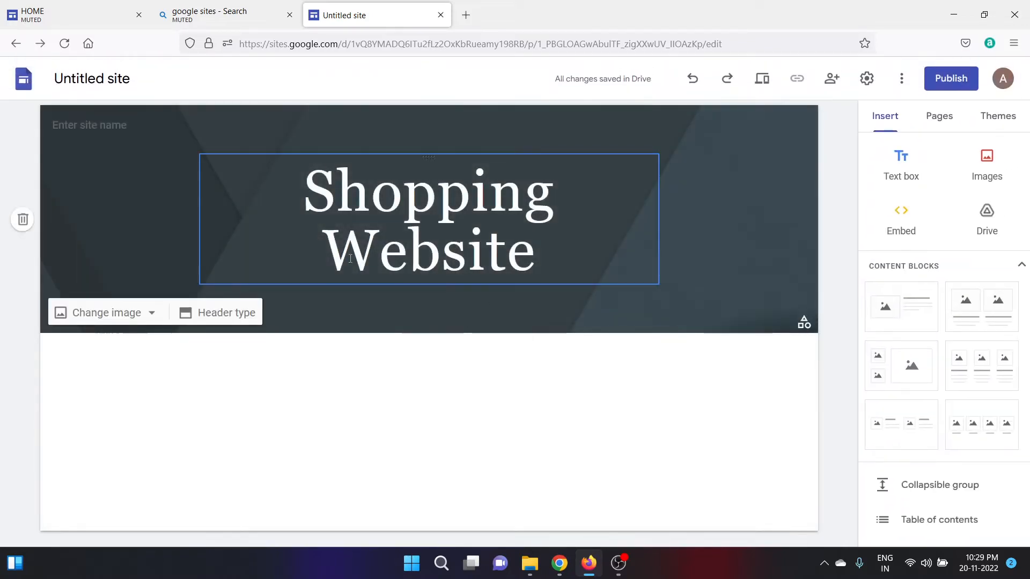
Step: Insert extra spaces before "Website" in the title and widen the title box toward the header's right edge
left_click(330, 256)
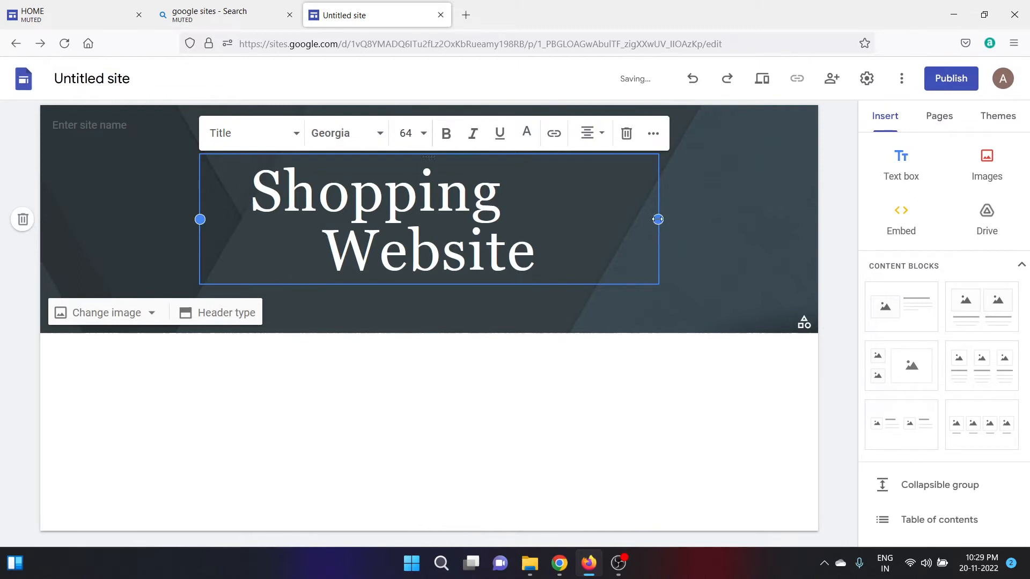
left_click_drag(658, 219, 787, 227)
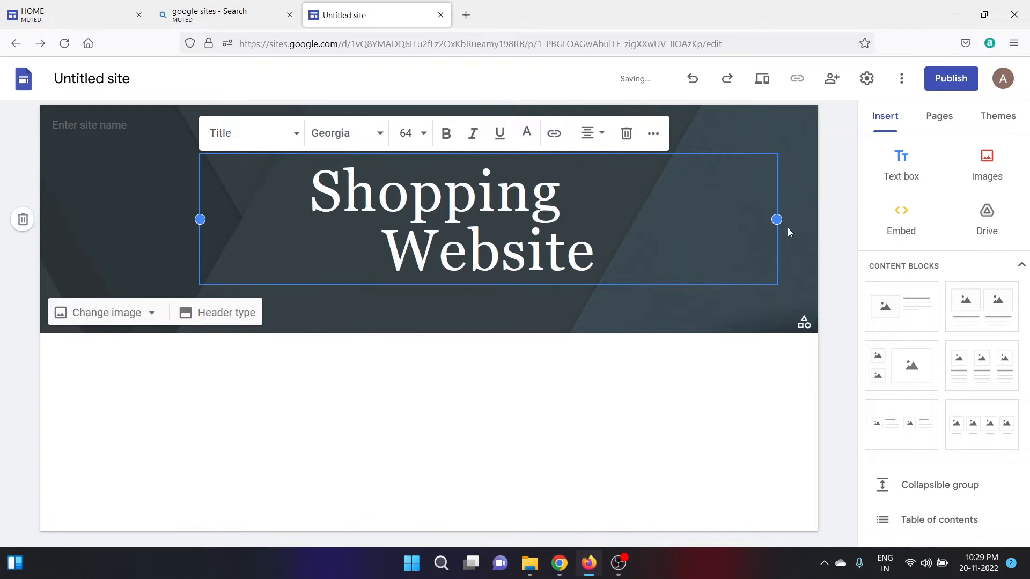
Step: Set the font size of the whole page title to 100 and check it in the phone preview
left_click(546, 232)
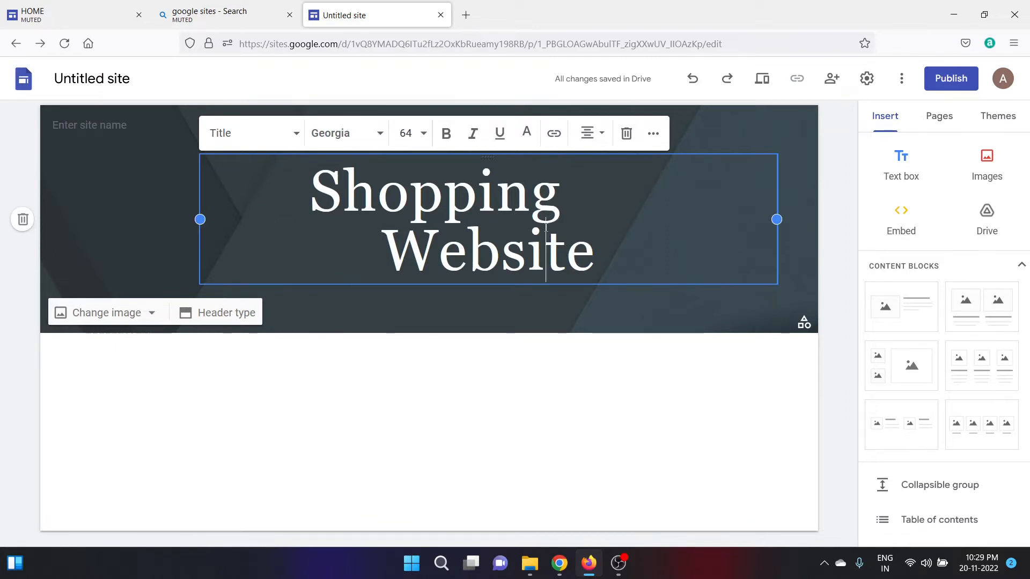
triple_click(546, 231)
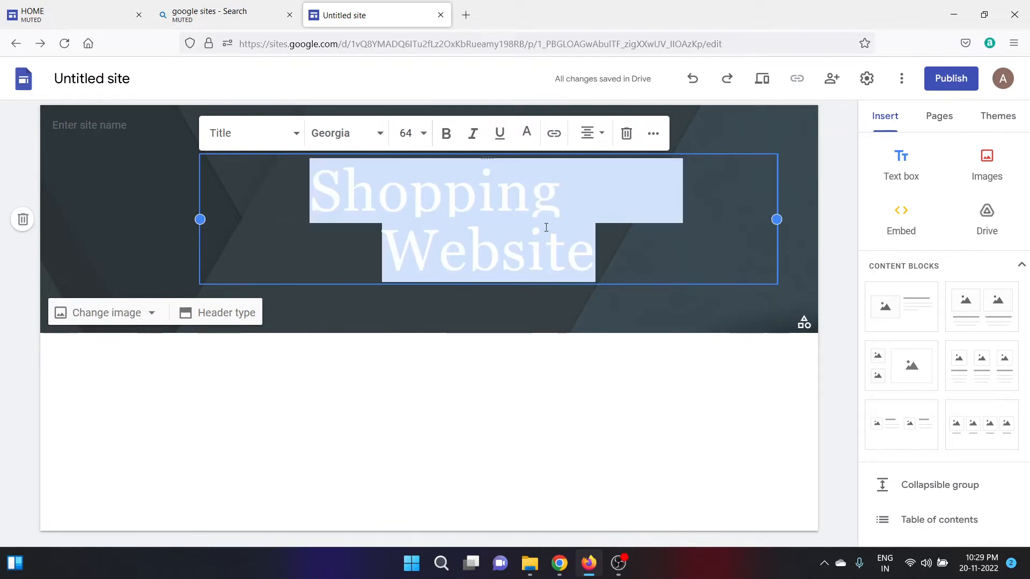
left_click(414, 137)
type("100")
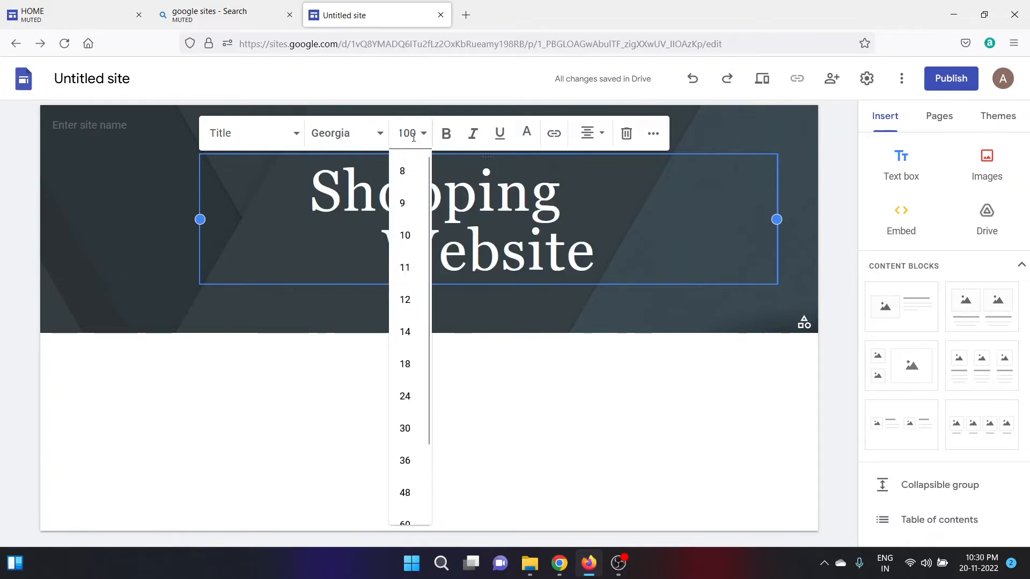
key("Return")
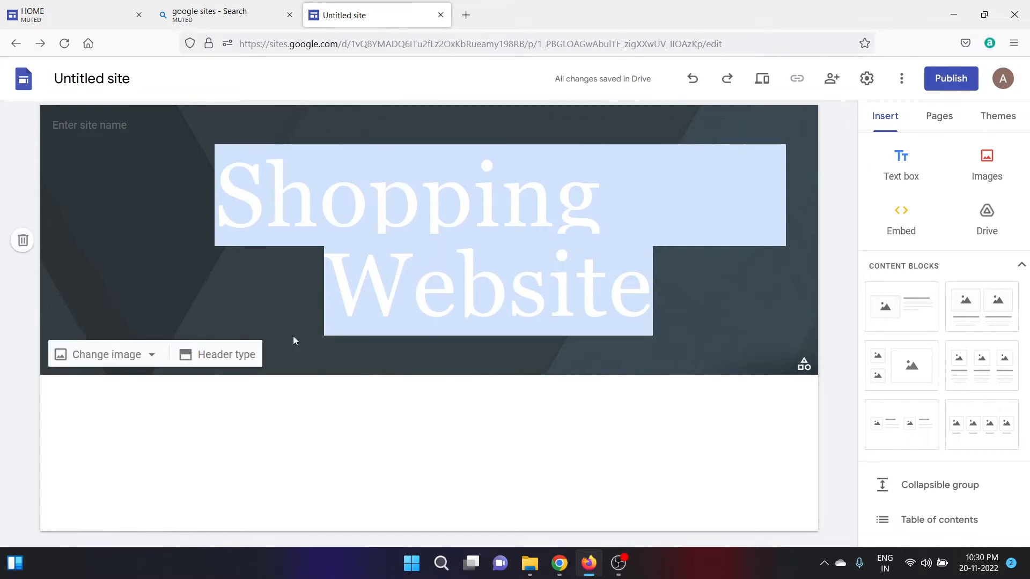
left_click(274, 299)
left_click(375, 404)
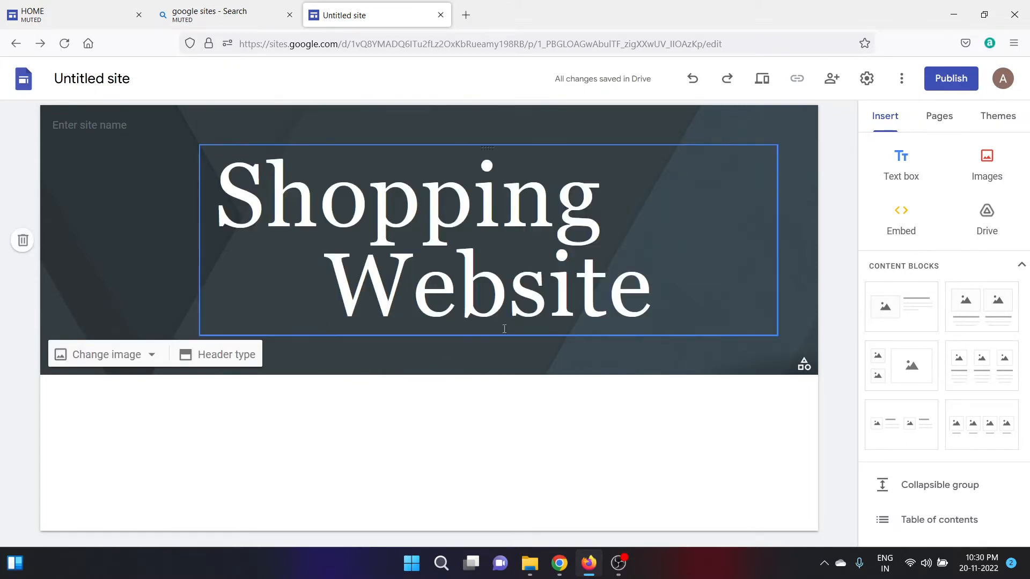
left_click(762, 87)
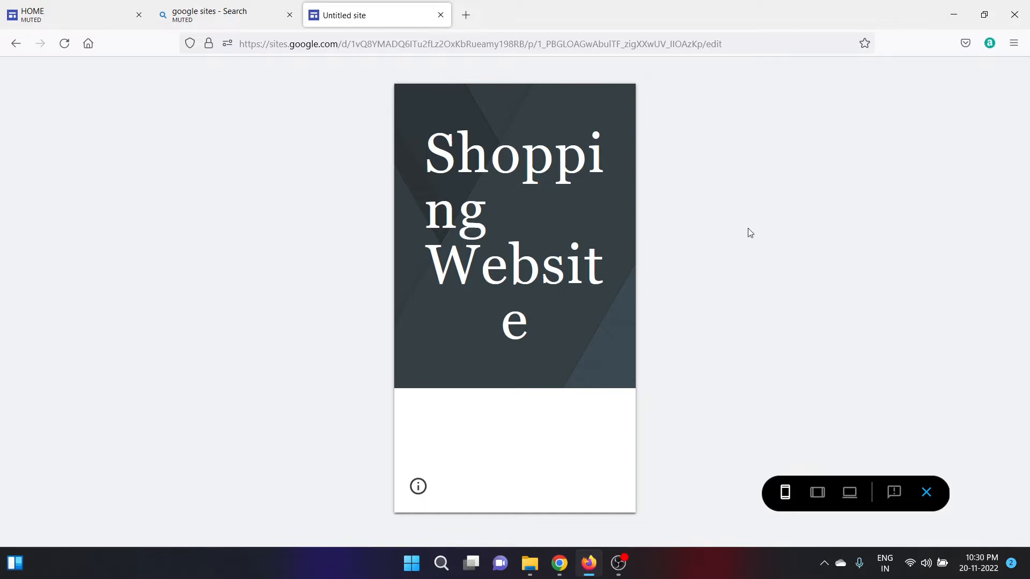
left_click(926, 492)
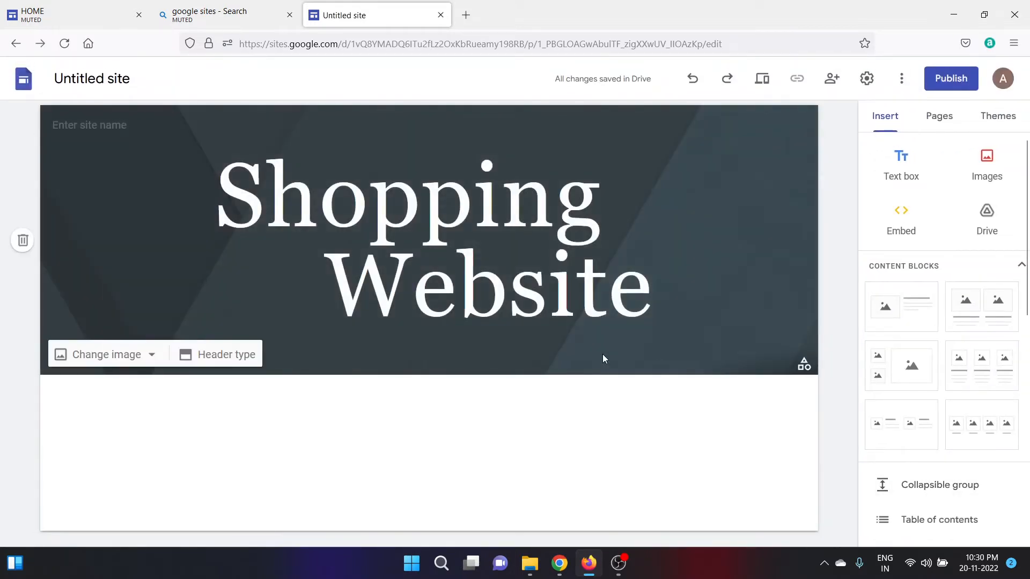
Step: Set the whole page title's font size to 60 and narrow its box so "Website" wraps below "Shopping"
left_click(509, 280)
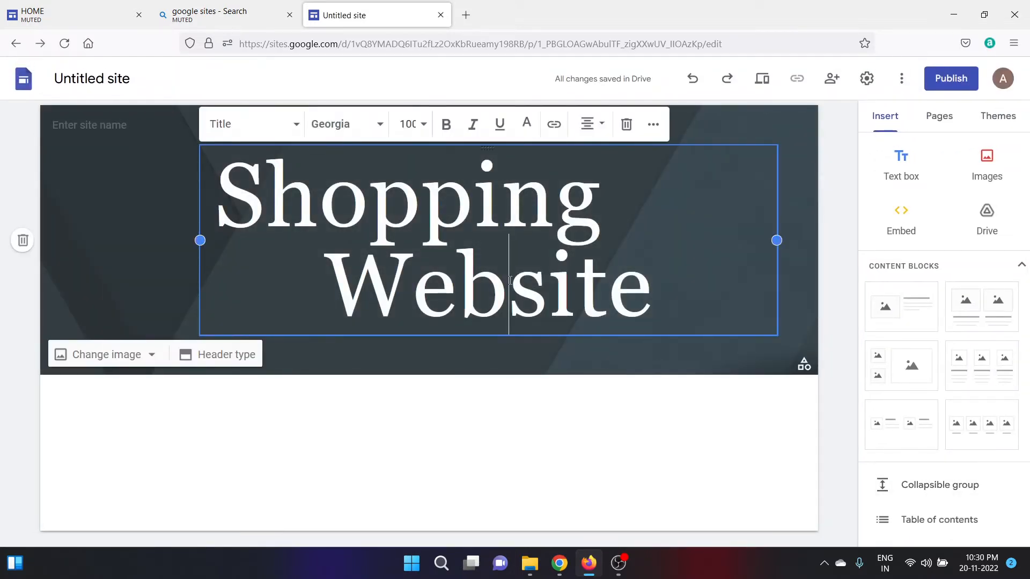
key("ctrl+a")
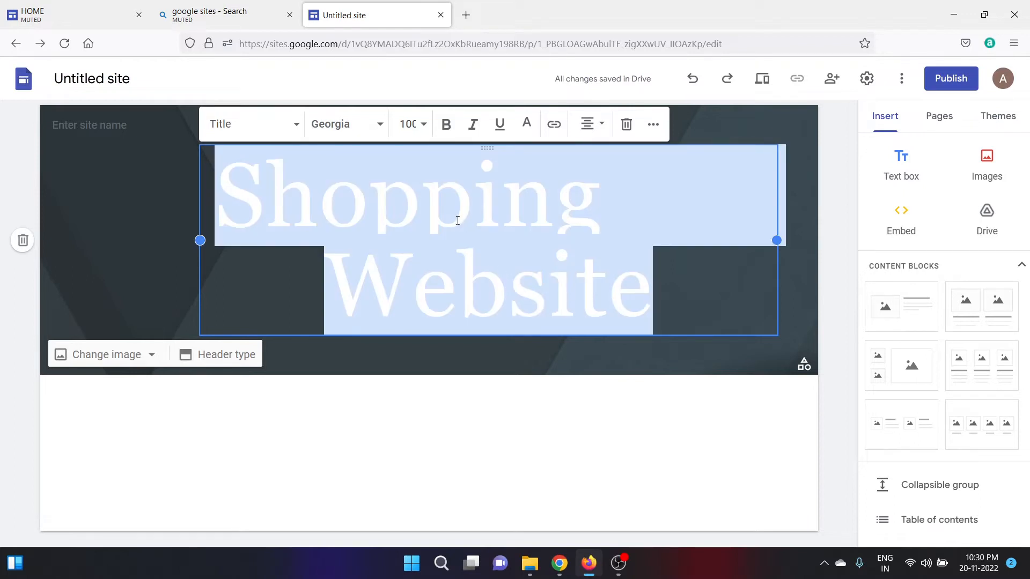
left_click(408, 125)
type("6")
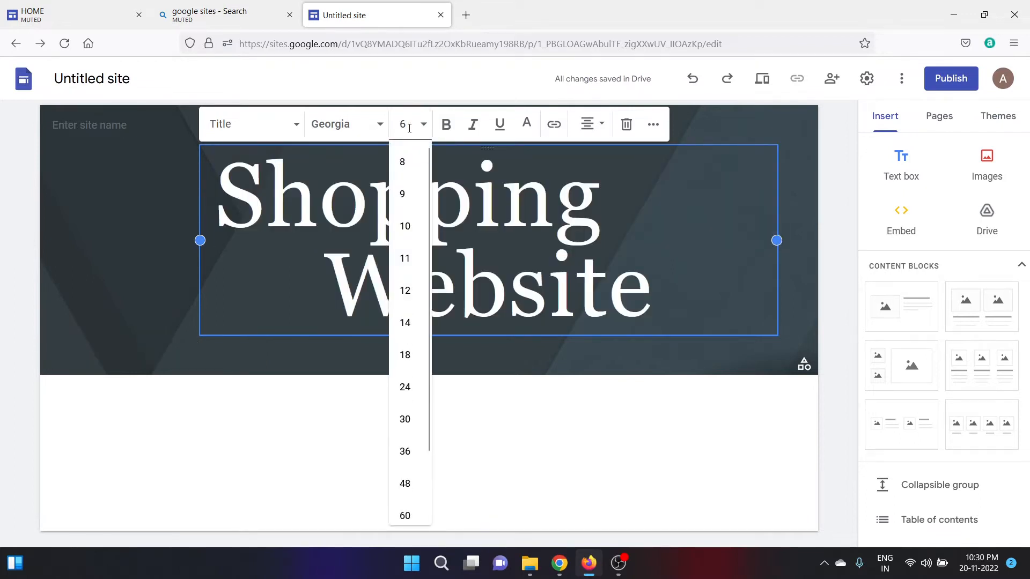
type("0")
key("Return")
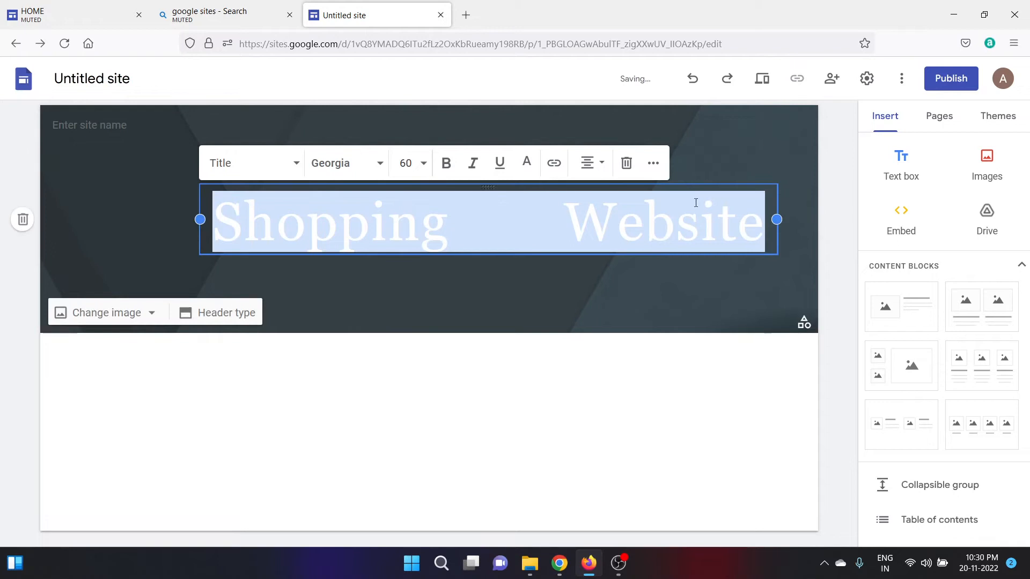
left_click_drag(776, 219, 505, 257)
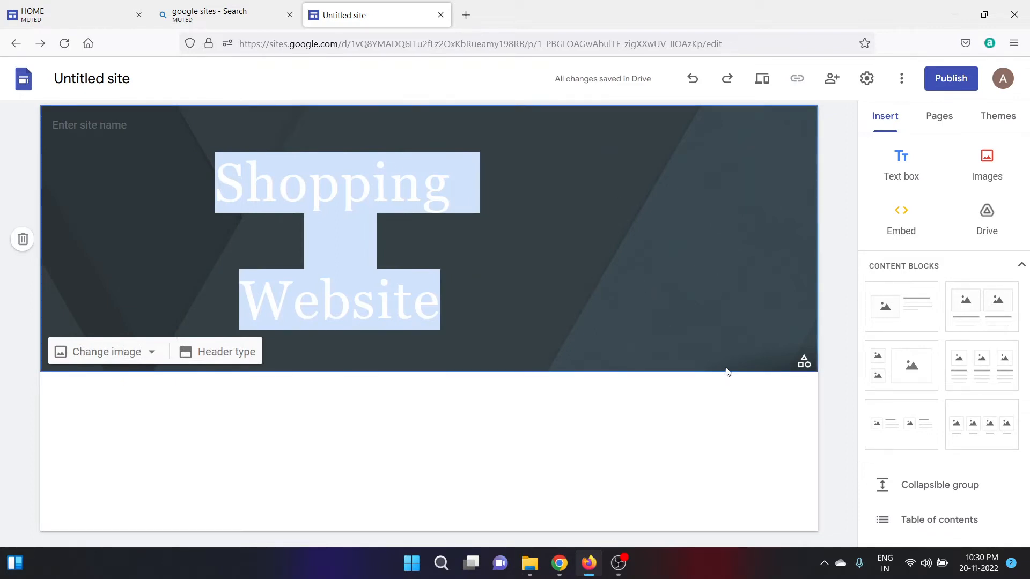
Step: Apply the Diplomat theme to the site
left_click(1007, 125)
left_click_drag(1028, 209, 1028, 318)
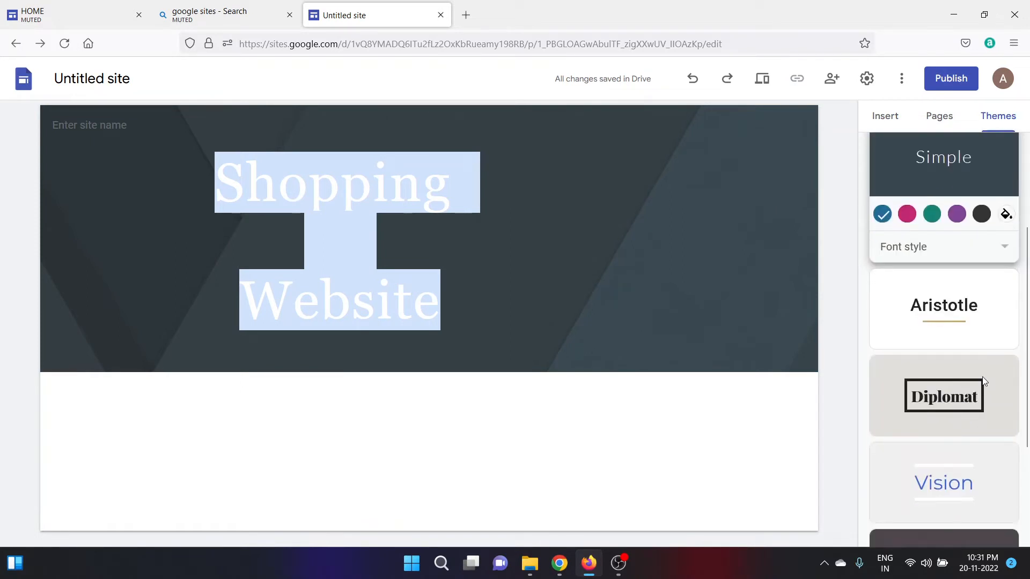
left_click(959, 401)
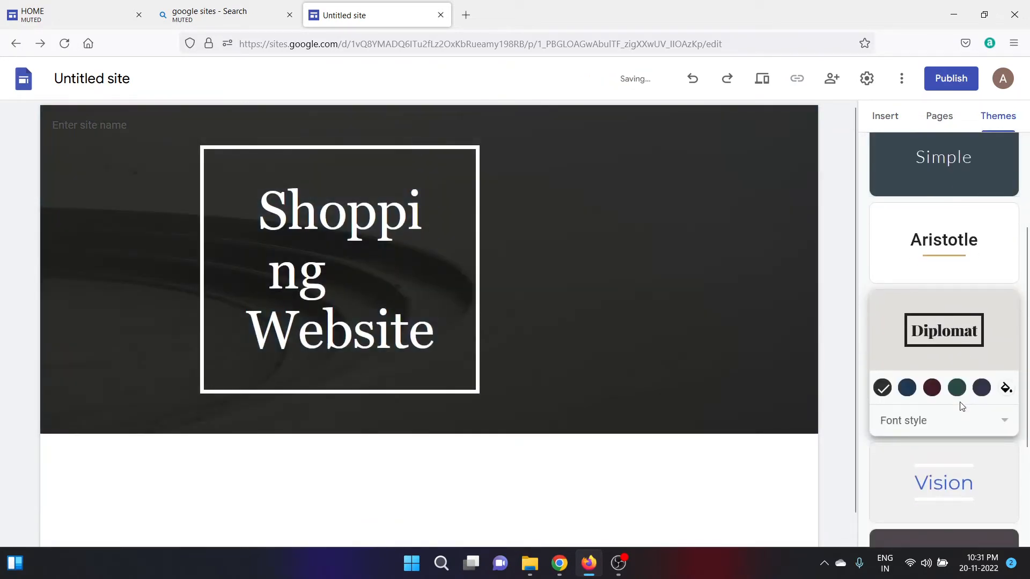
Step: Widen the title box until "Shopping" fits on a single line
left_click(448, 298)
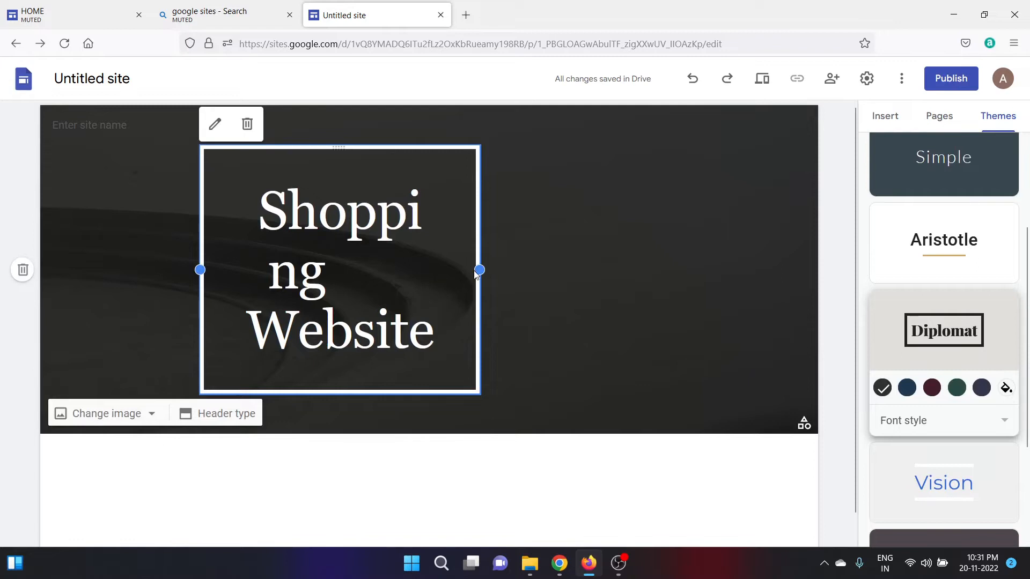
left_click_drag(475, 273, 525, 272)
left_click(639, 346)
Step: Apply the Impression theme and check the header in the phone preview
scroll(1026, 351, "down", 2)
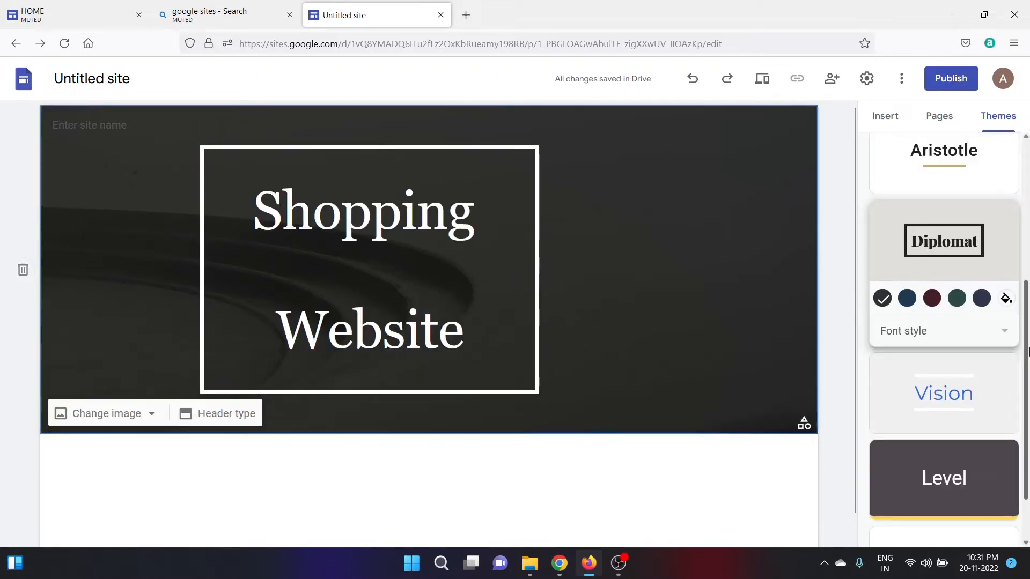
scroll(1027, 351, "down", 1)
left_click(942, 507)
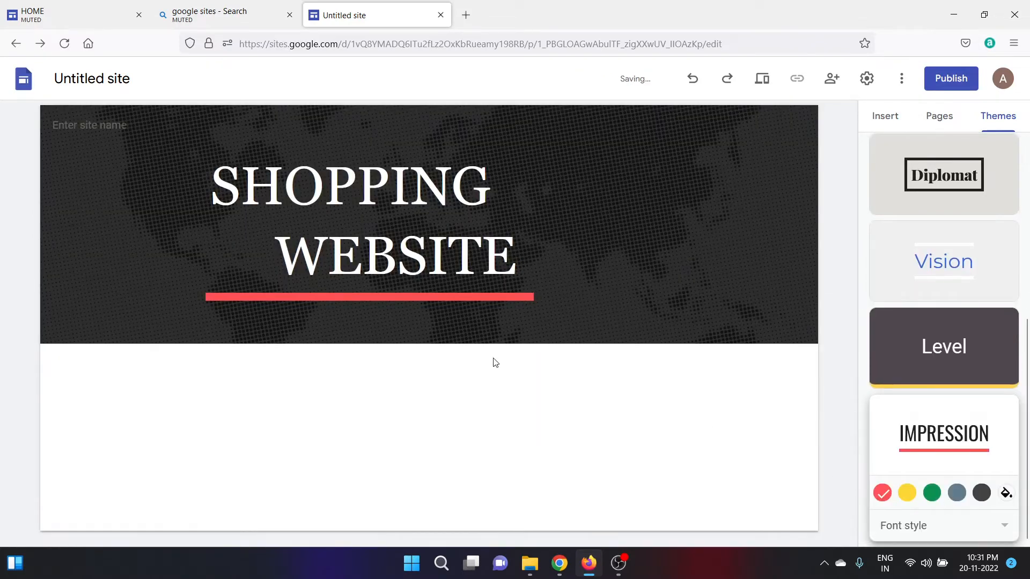
left_click(761, 84)
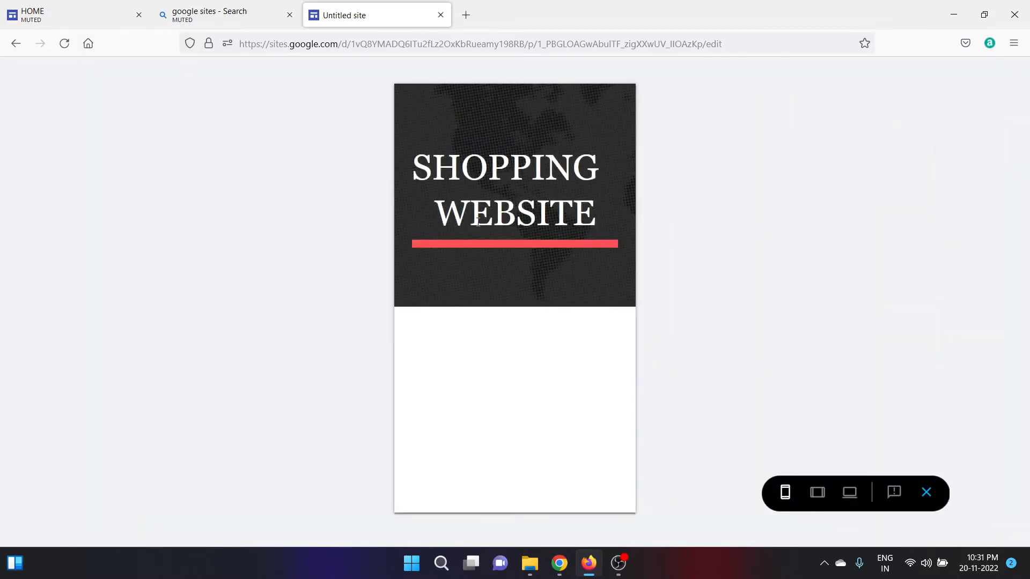
left_click(934, 506)
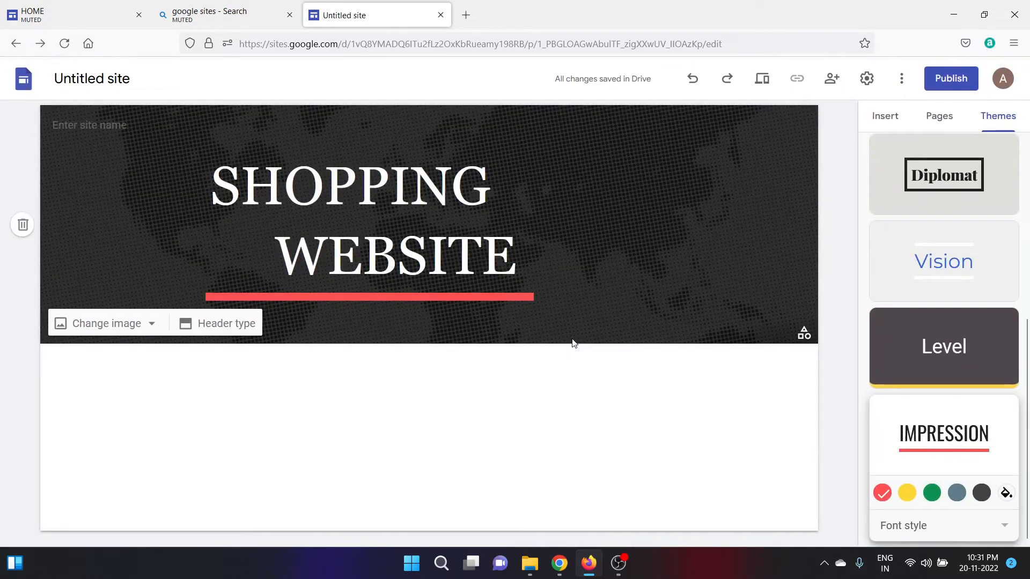
Step: Start a new custom theme and name it "trial theme"
left_click_drag(1027, 376, 1028, 163)
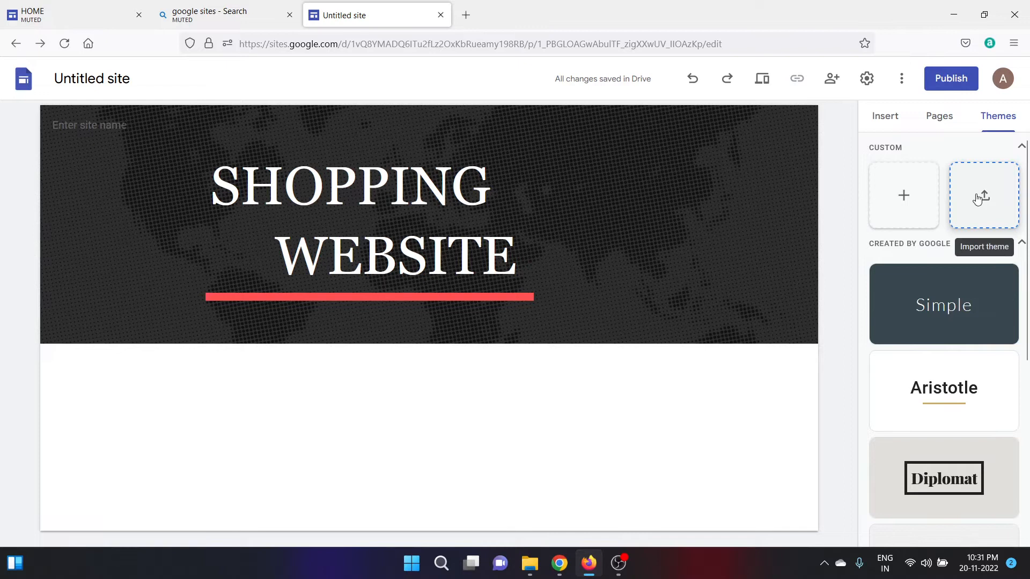
left_click(901, 208)
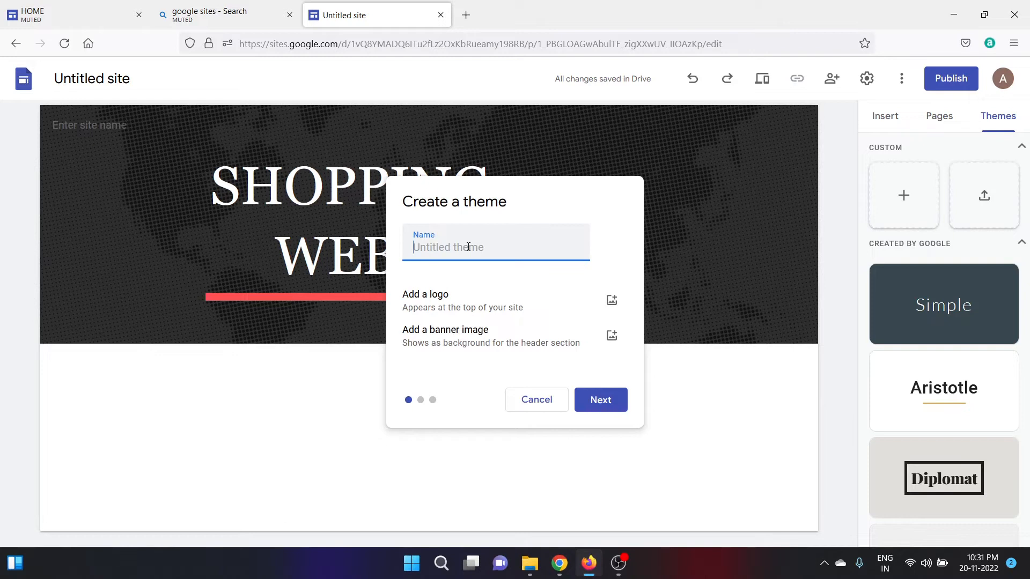
type("trial theme")
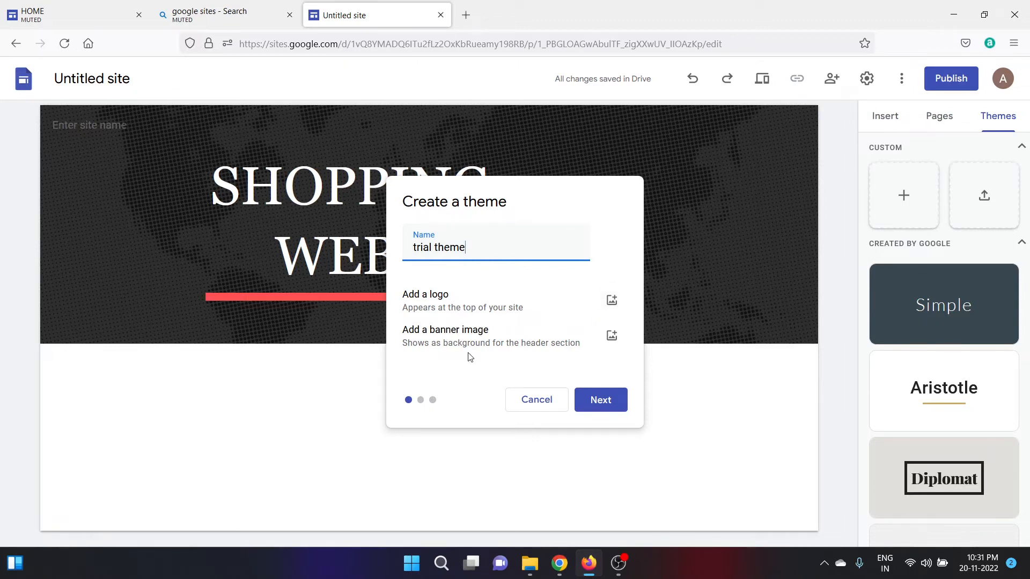
Step: Search Google Images for "Shopping" and use the yellow illustration of a man pushing a cart to an online store as the theme's banner
left_click(613, 336)
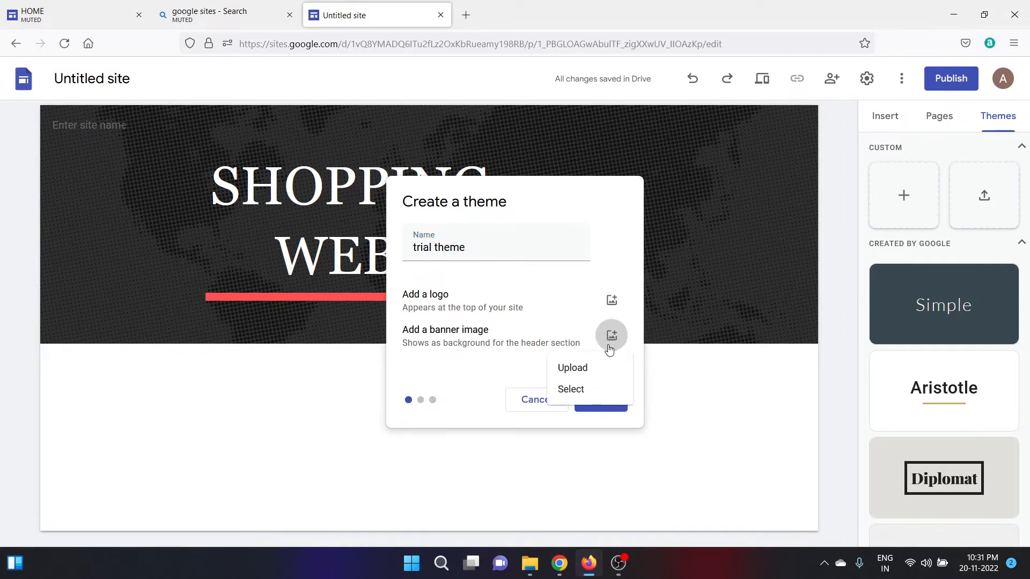
left_click(585, 394)
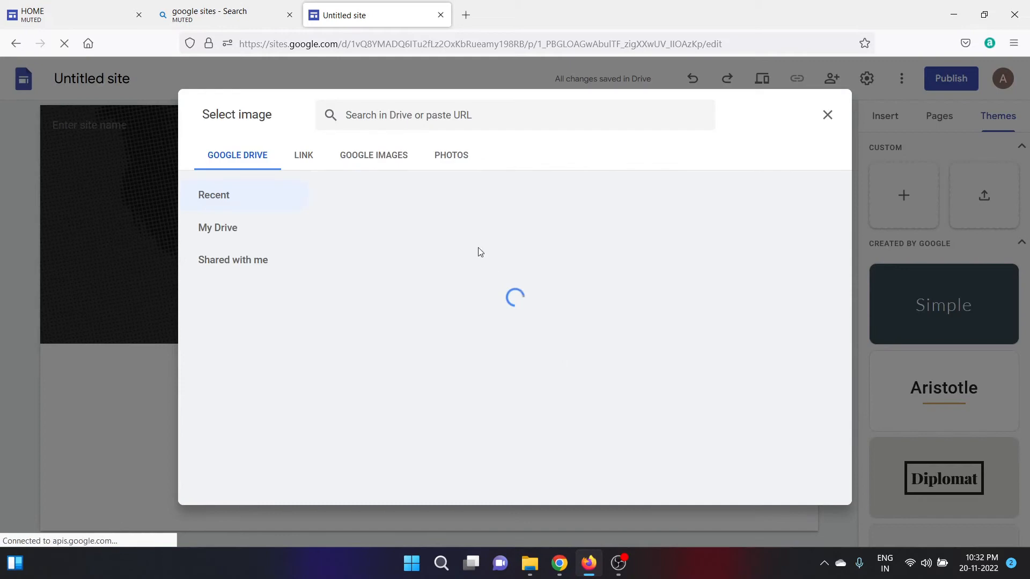
left_click(373, 160)
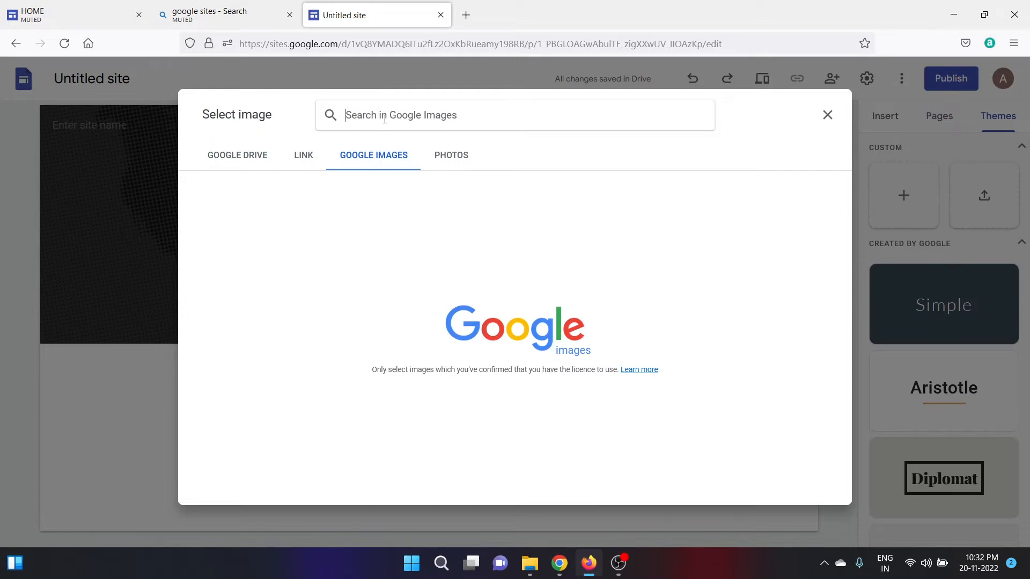
key("Caps_Lock")
type("S")
key("Caps_Lock")
type("hopping")
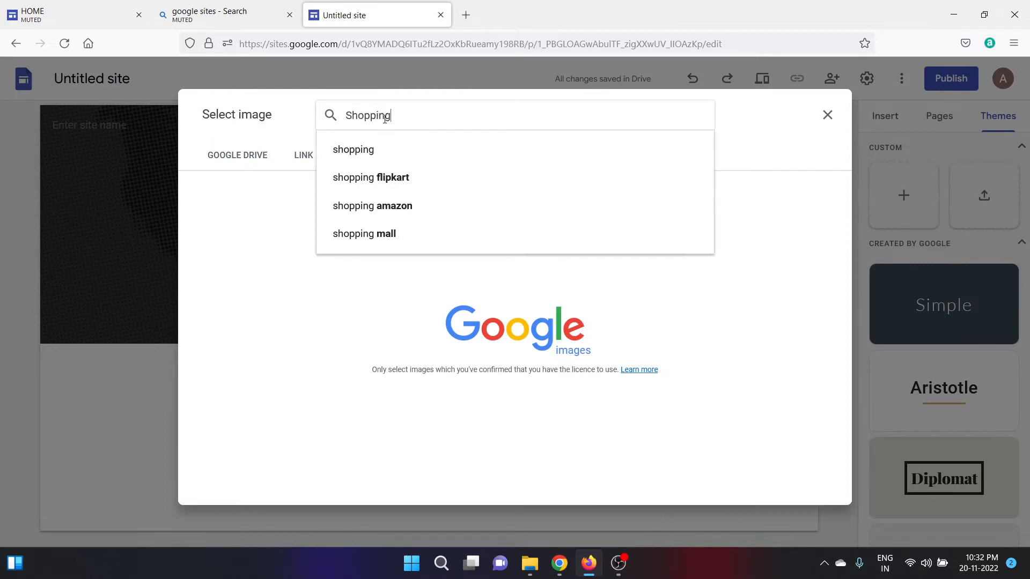
key("Return")
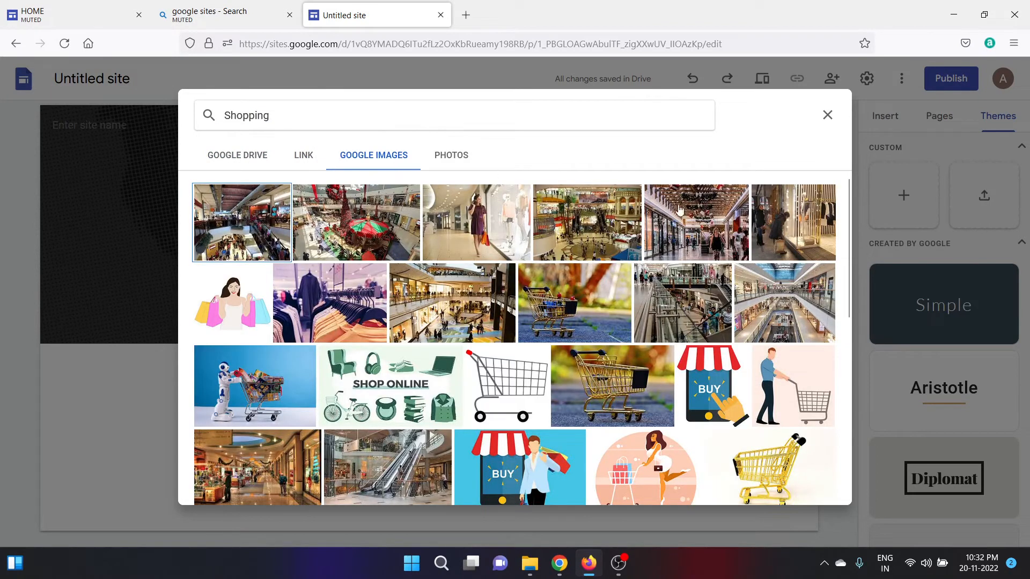
left_click_drag(851, 239, 856, 314)
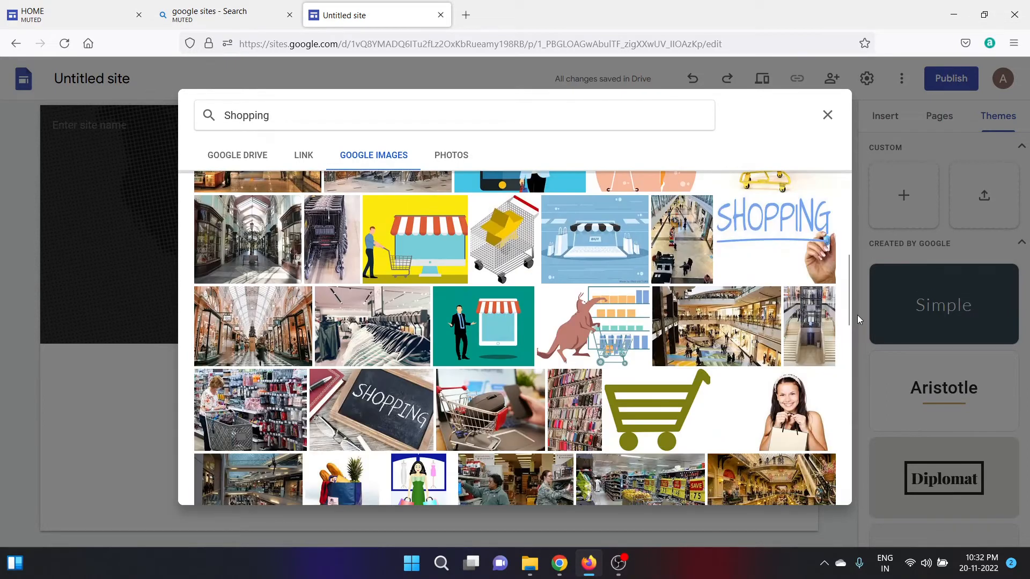
left_click(420, 247)
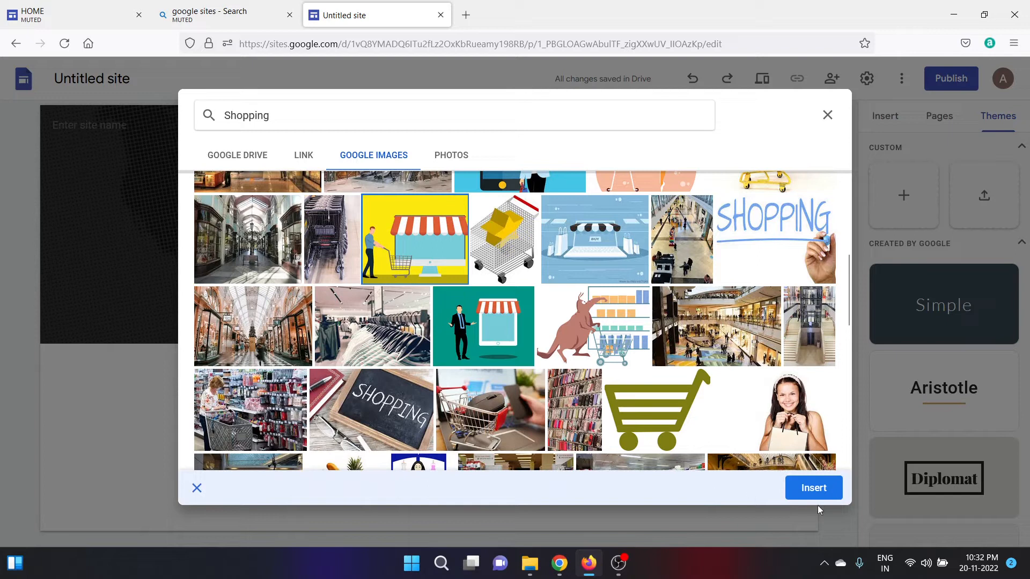
left_click(813, 488)
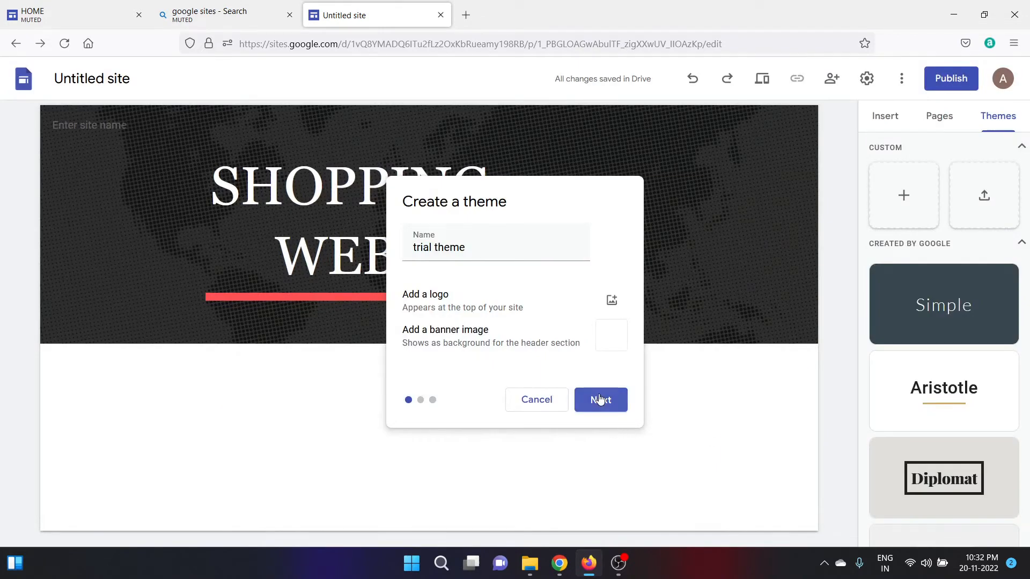
Step: Choose the dark blue and light grey preset colours and create the theme with Merriweather headings and DM Sans body text
left_click(600, 400)
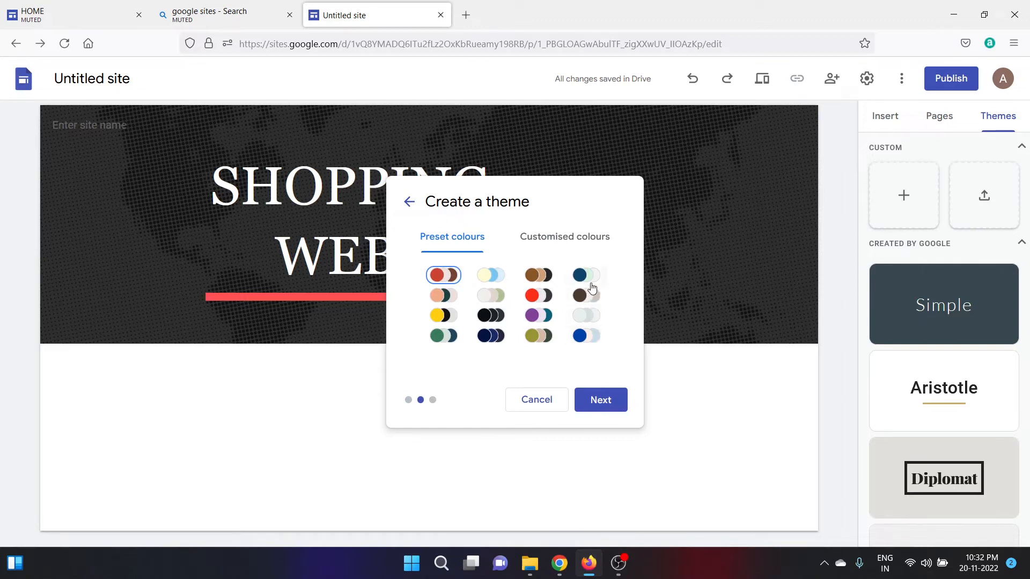
left_click(585, 275)
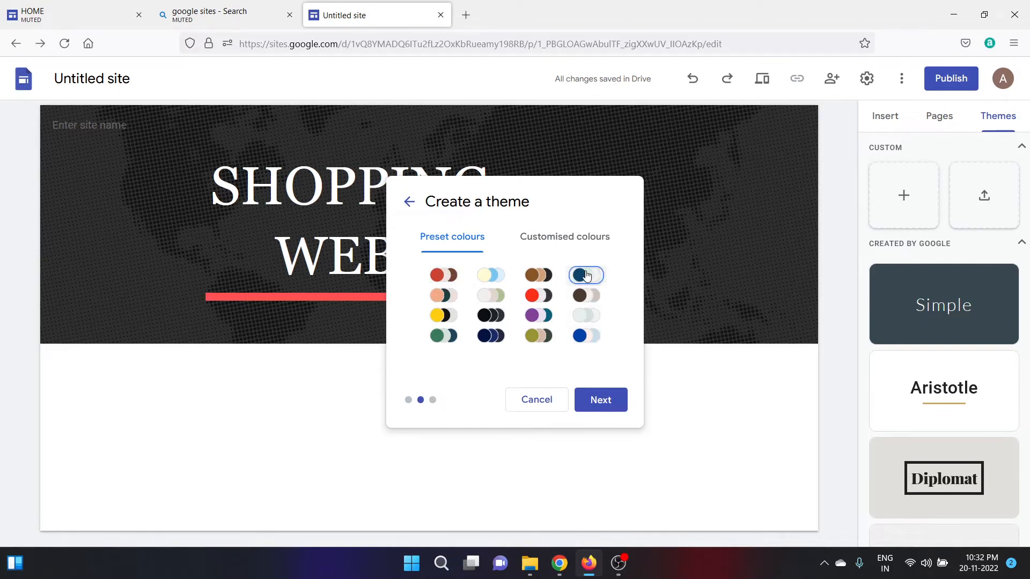
left_click(595, 408)
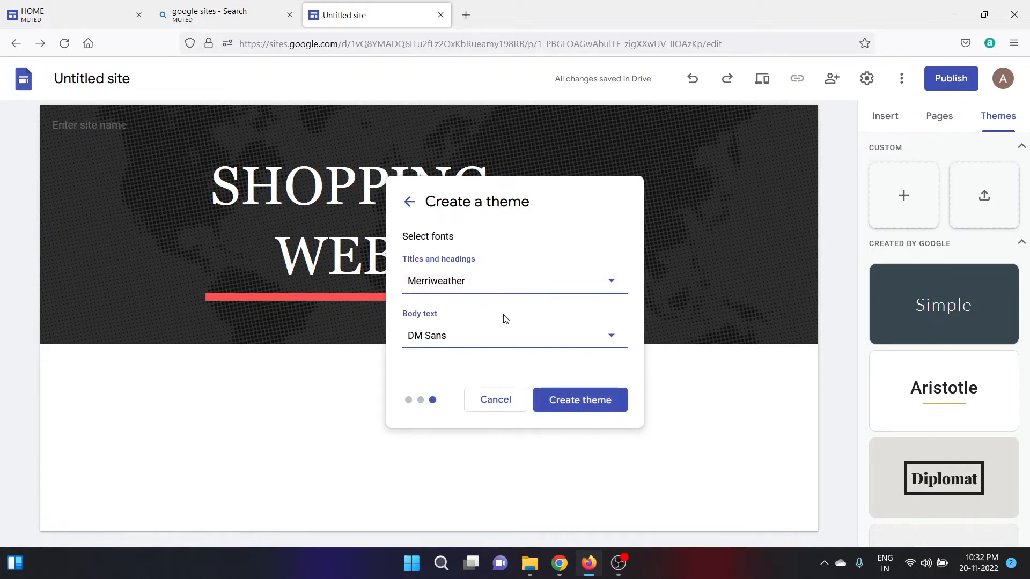
left_click(588, 406)
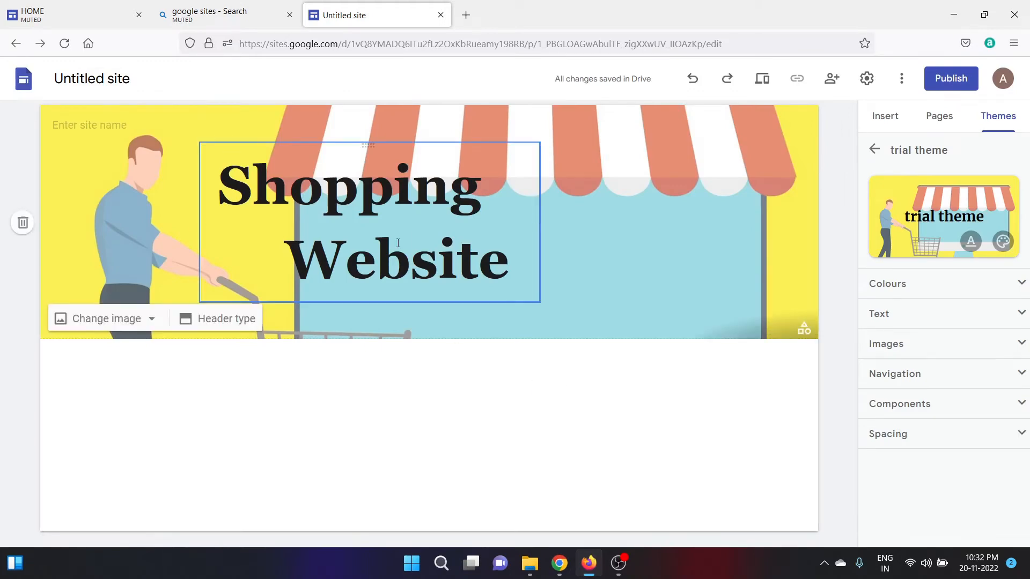
Step: Move the "Shopping Website" title box to the horizontal centre of the header
left_click(410, 258)
left_click_drag(539, 222, 562, 221)
left_click_drag(489, 146, 440, 223)
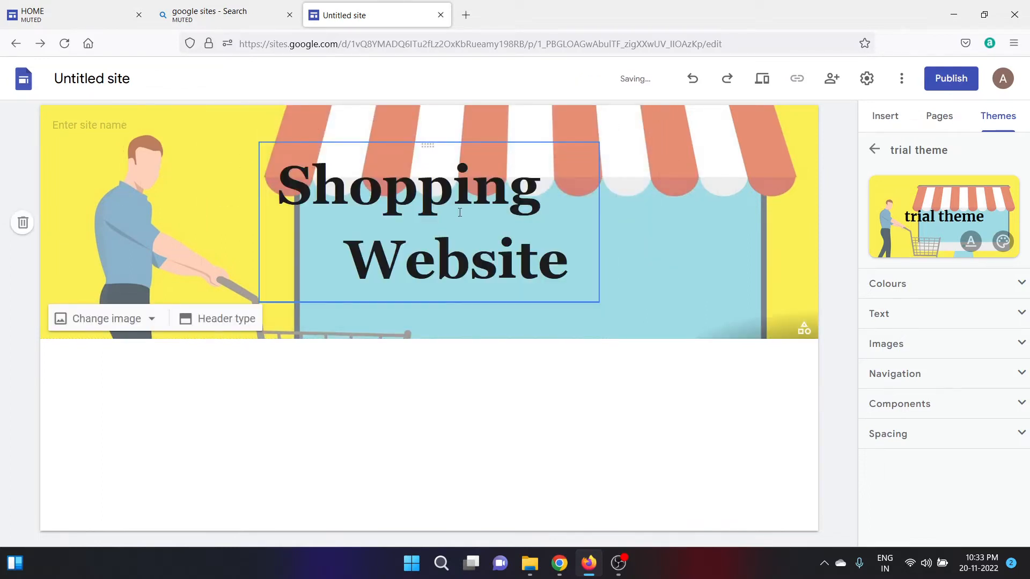
Step: Enter "Shoppy" as the site name and check the header in the phone preview
left_click(77, 125)
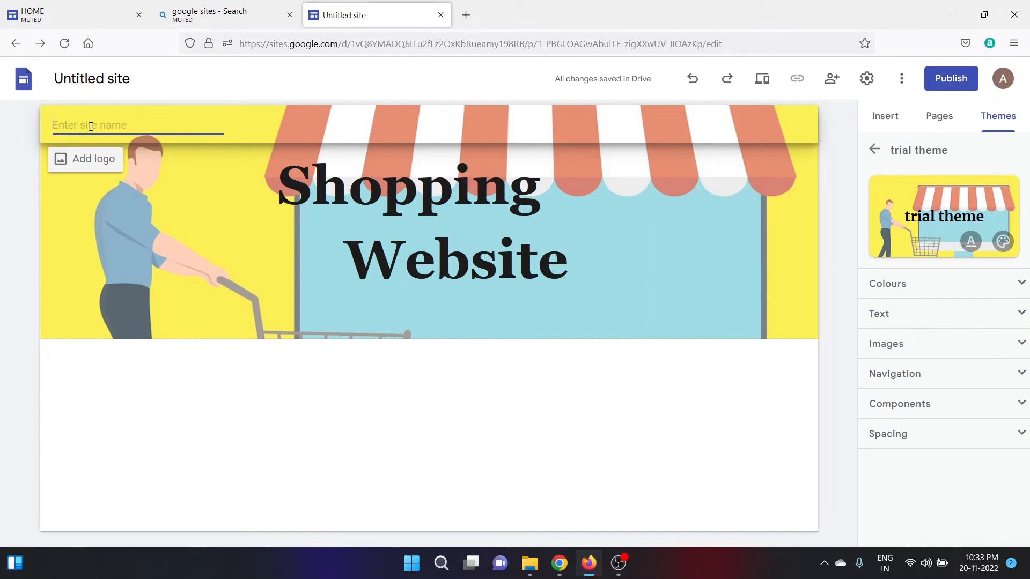
key("Caps_Lock")
type("S")
key("Caps_Lock")
type("hoppy")
left_click(234, 429)
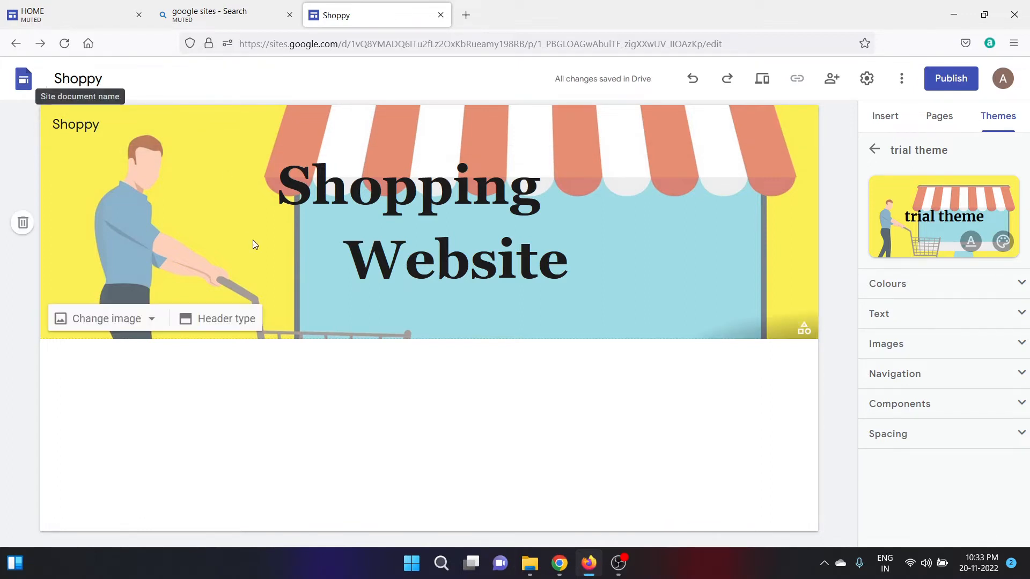
left_click(764, 81)
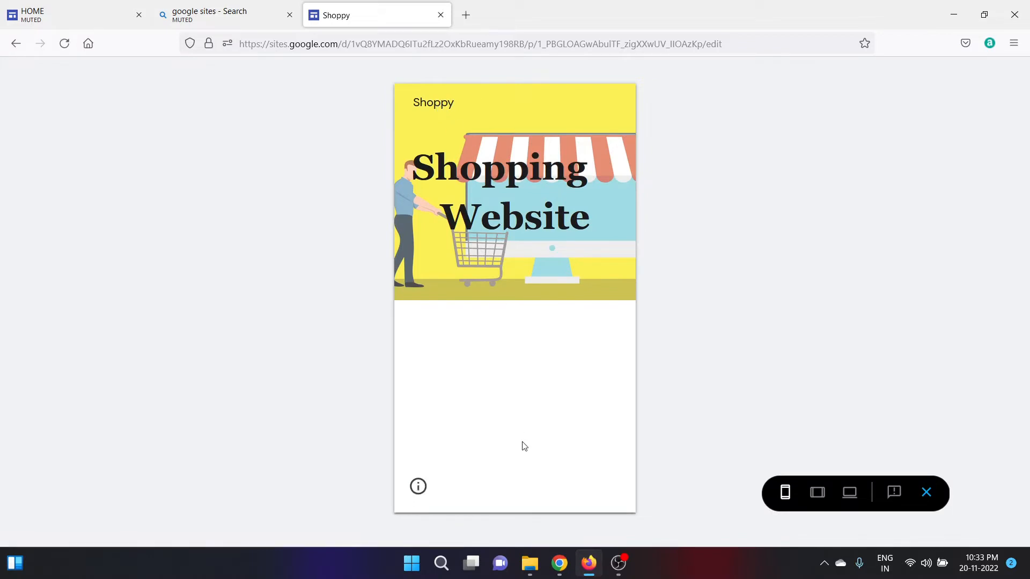
left_click(926, 493)
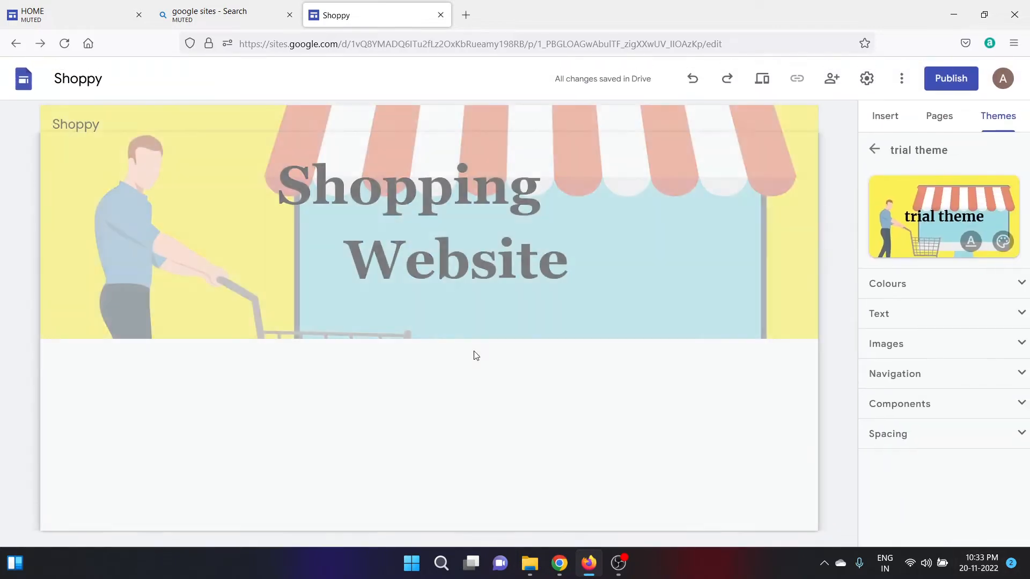
mouse_move(253, 272)
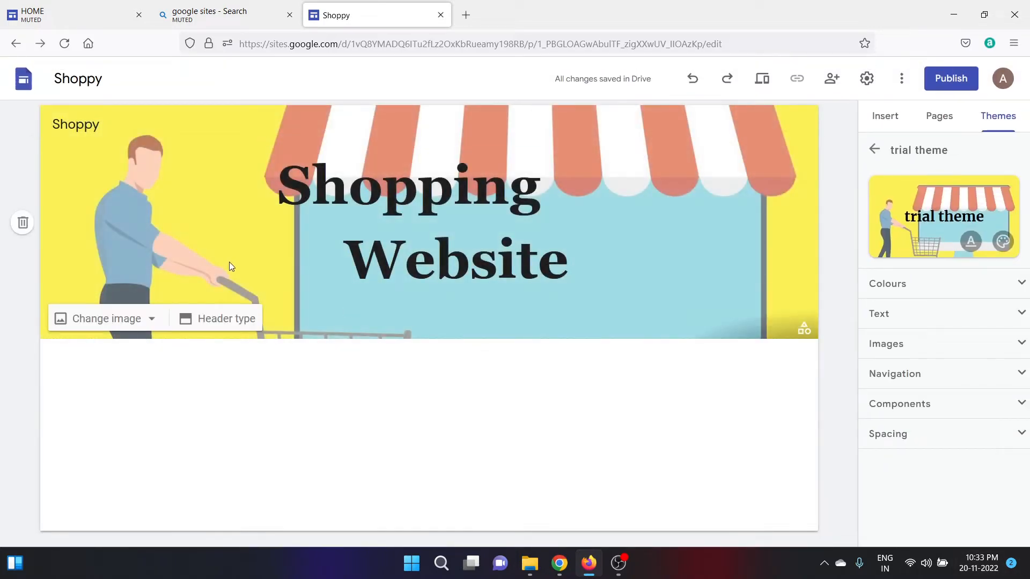
left_click(152, 320)
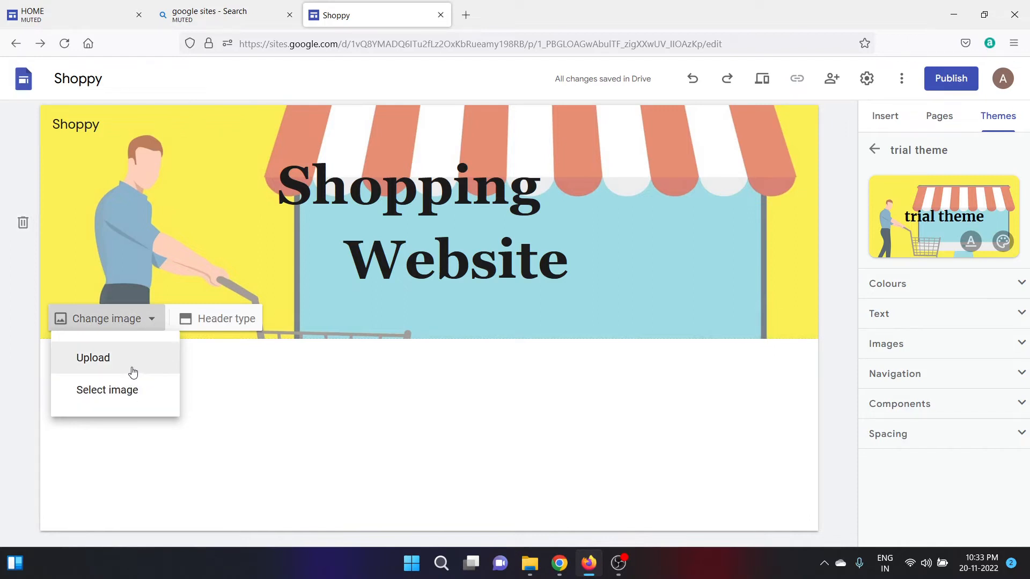
left_click(224, 323)
left_click(224, 319)
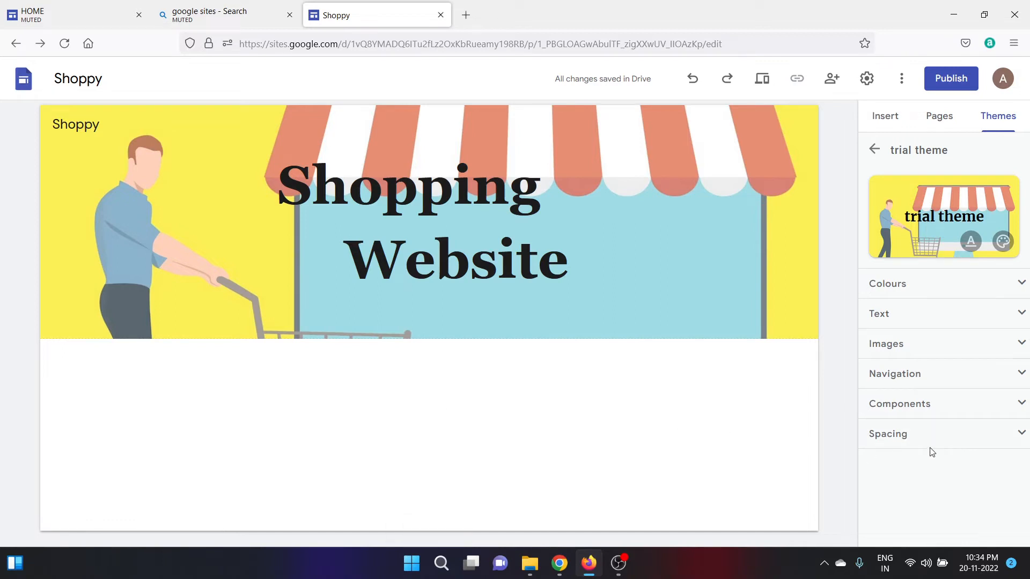
Step: Set the background of the theme's colour Style 2 to the yellow #f1c232
left_click(1023, 292)
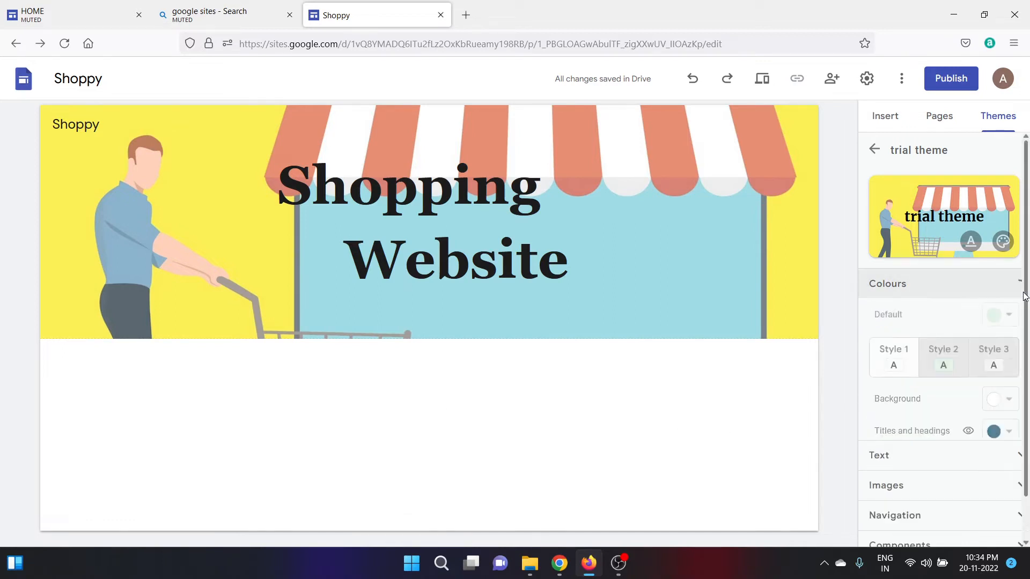
left_click(991, 361)
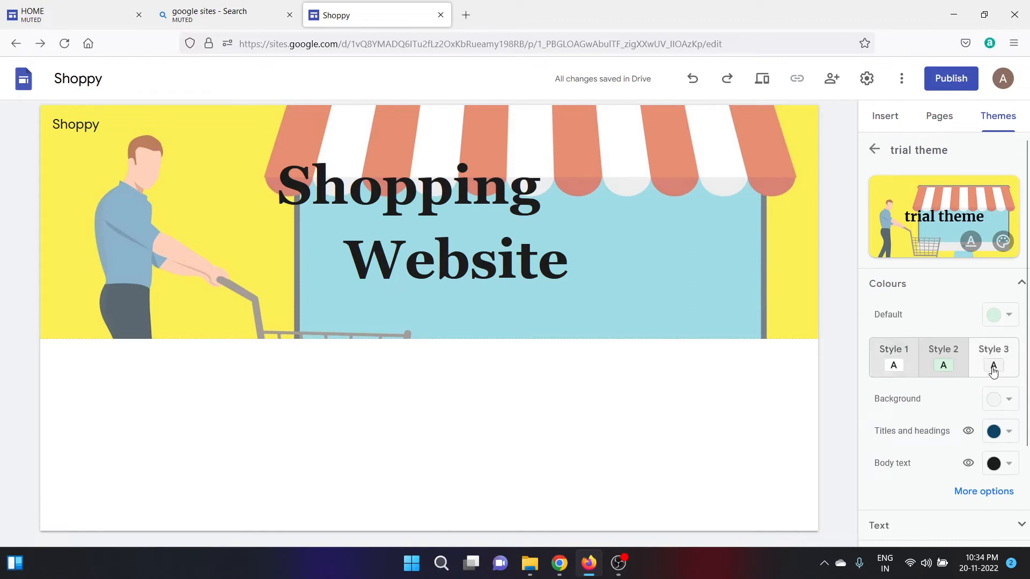
left_click(933, 370)
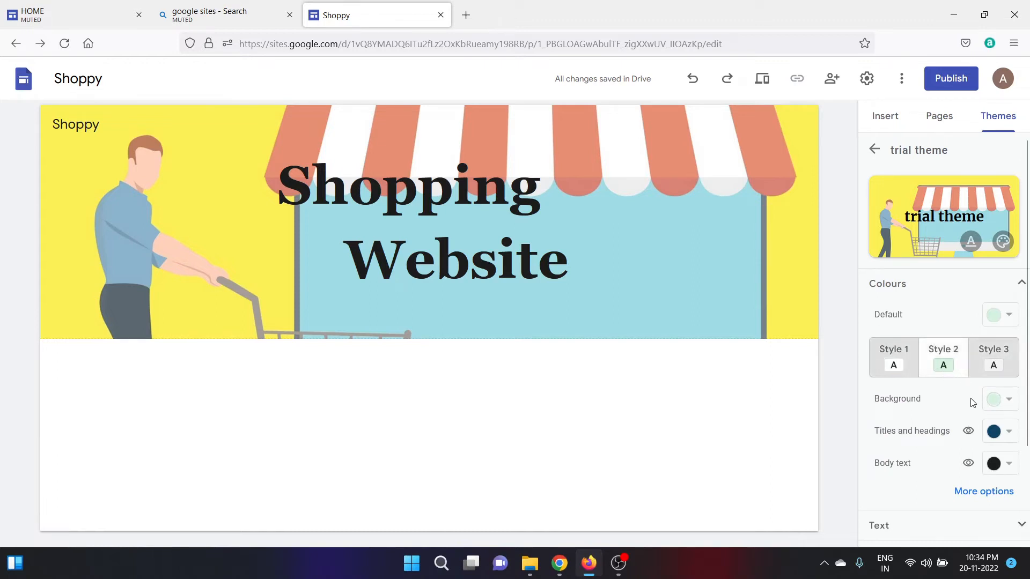
left_click(1015, 405)
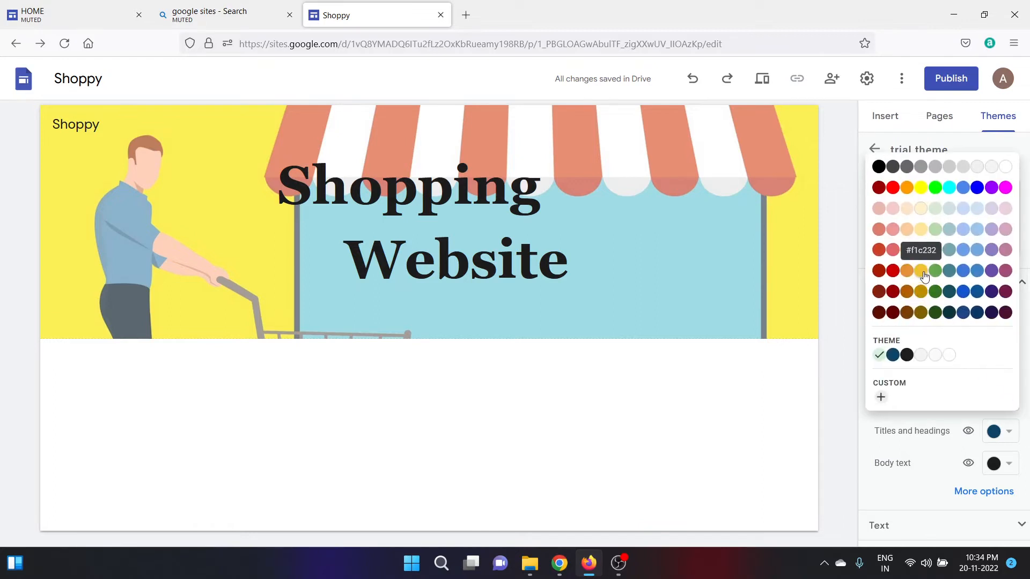
left_click(923, 276)
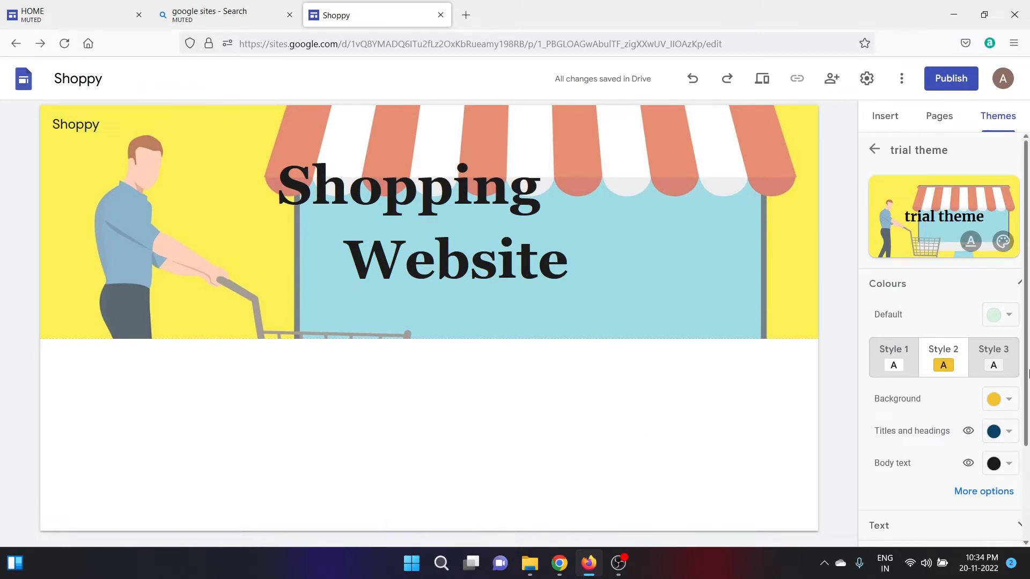
left_click(1017, 286)
left_click(1018, 287)
left_click(1020, 288)
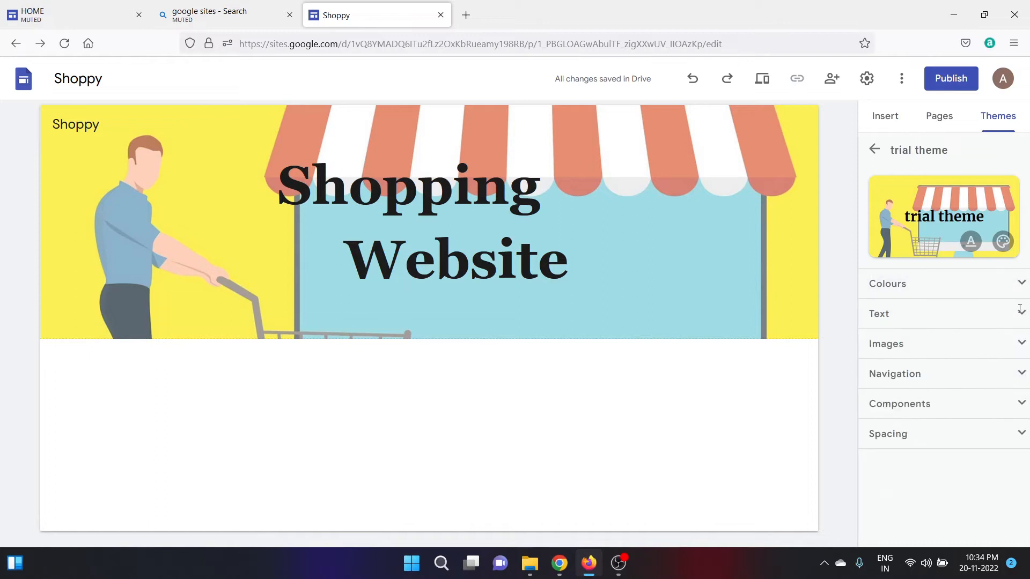
left_click(1019, 313)
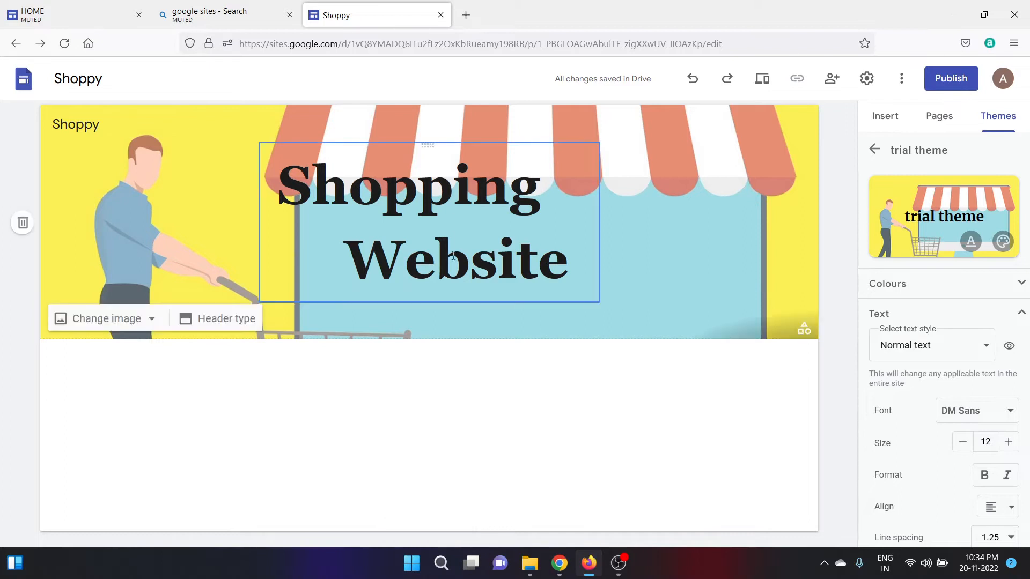
left_click(453, 219)
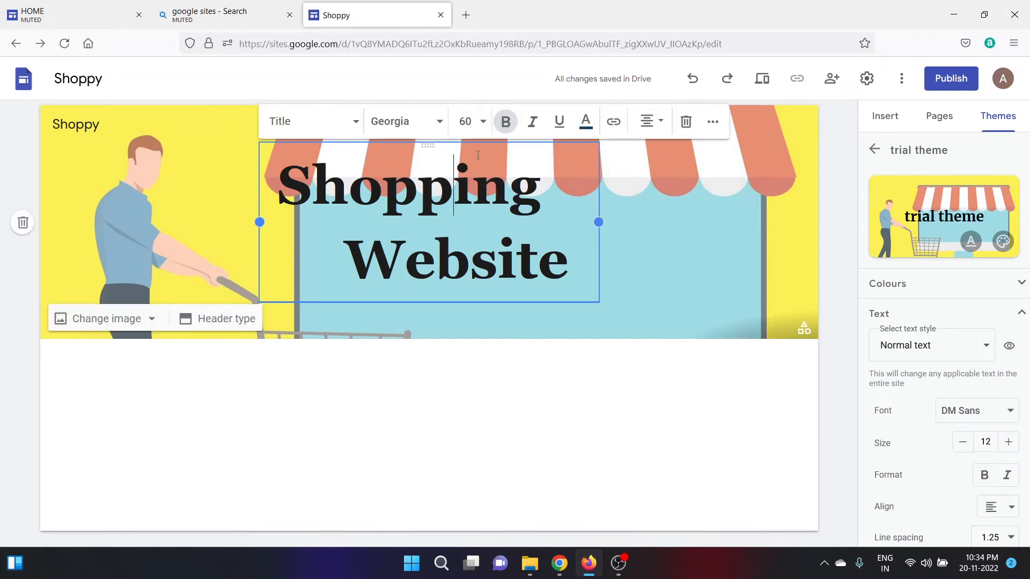
left_click(482, 122)
left_click(441, 124)
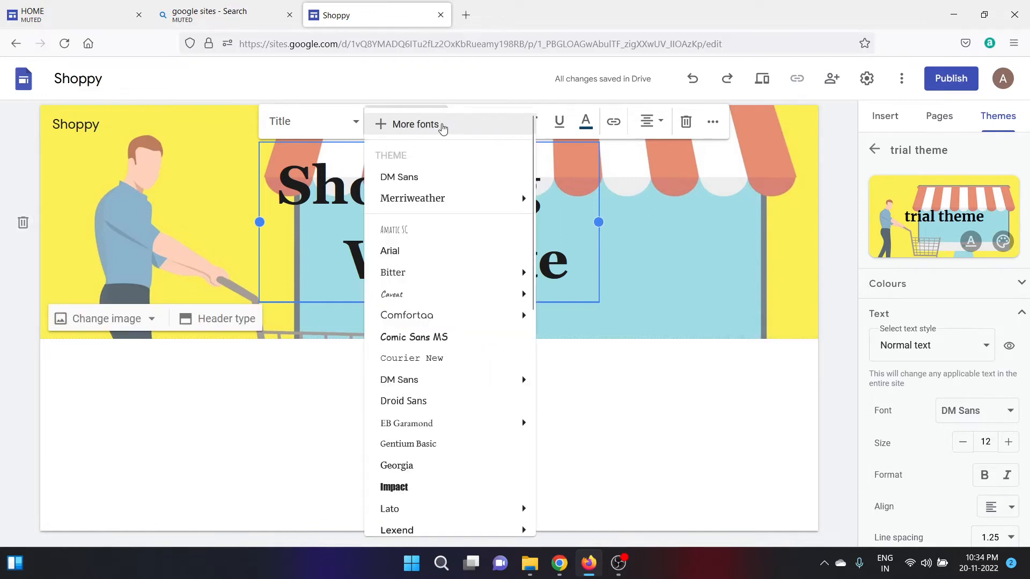
left_click(552, 359)
left_click(551, 359)
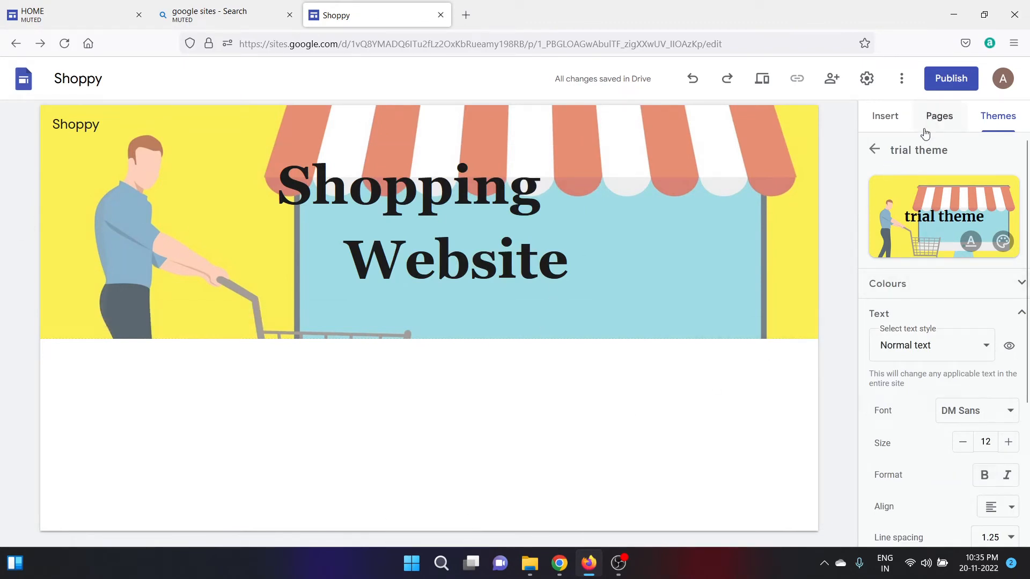
Step: Insert a button named "Clothes" with the link "hsdhsj" below the header and widen it by dragging out its edge to about one and a half times its width
left_click(881, 128)
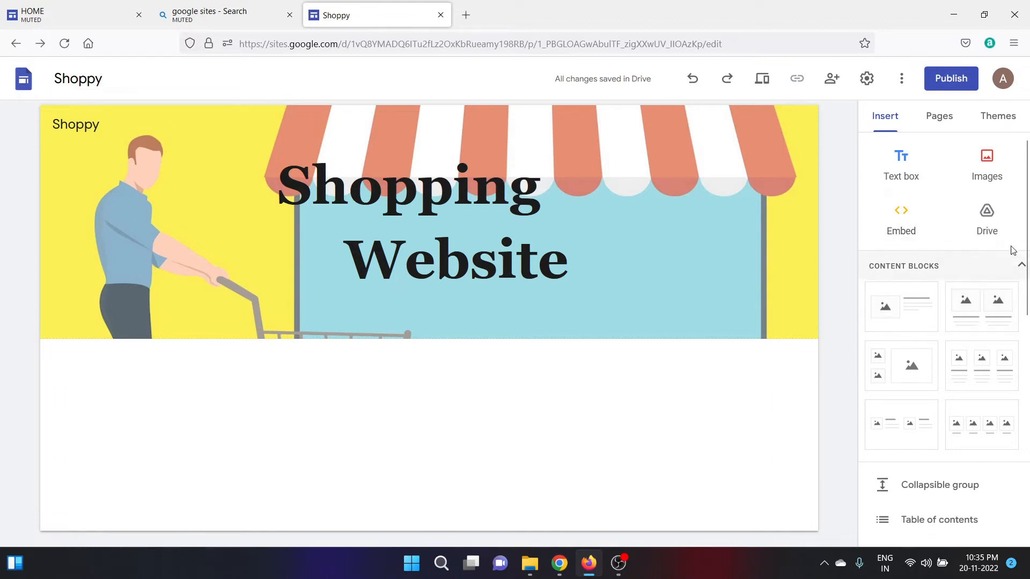
left_click_drag(1026, 208, 1028, 349)
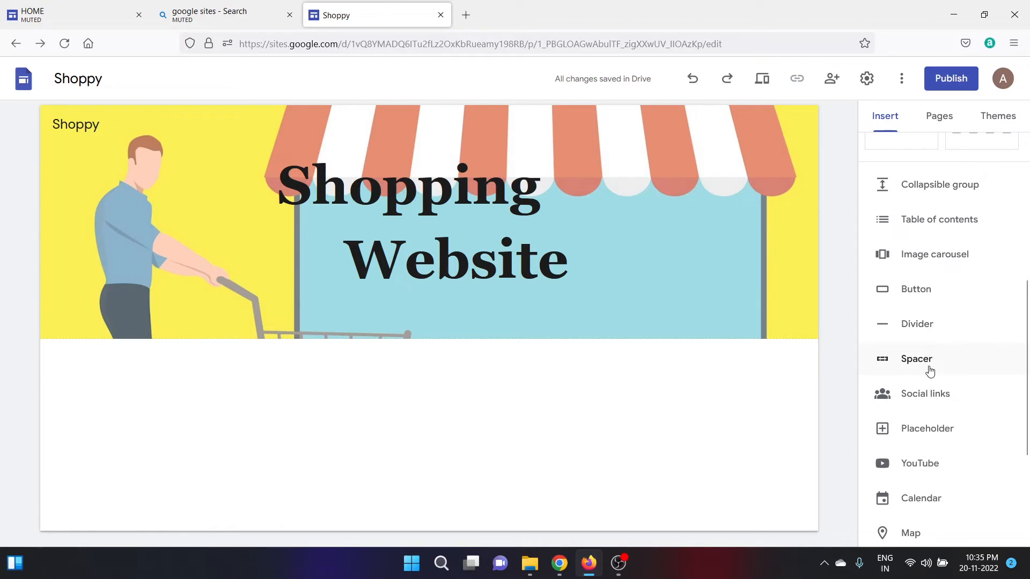
left_click(918, 298)
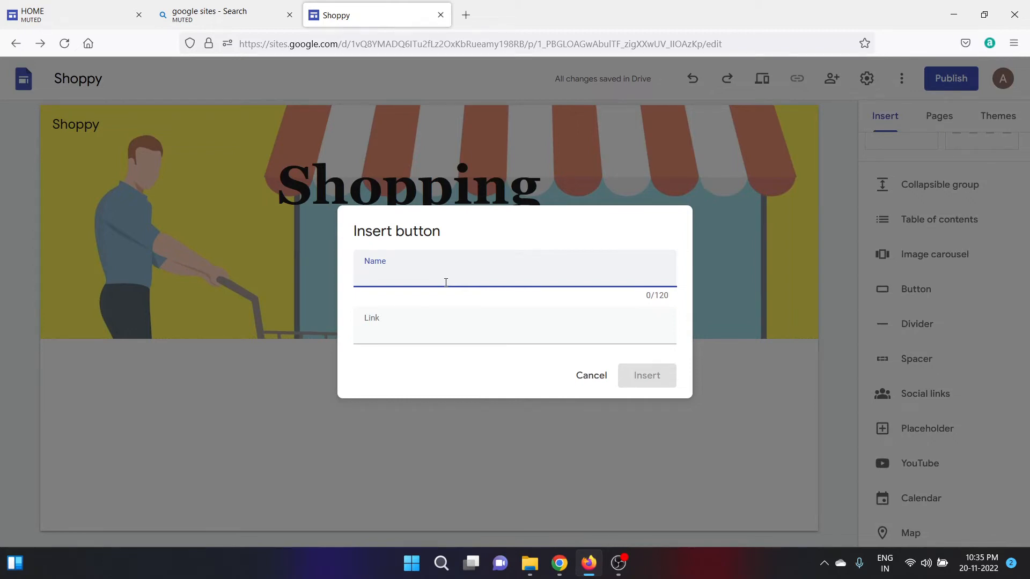
type("C")
key("Caps_Lock")
type("lo")
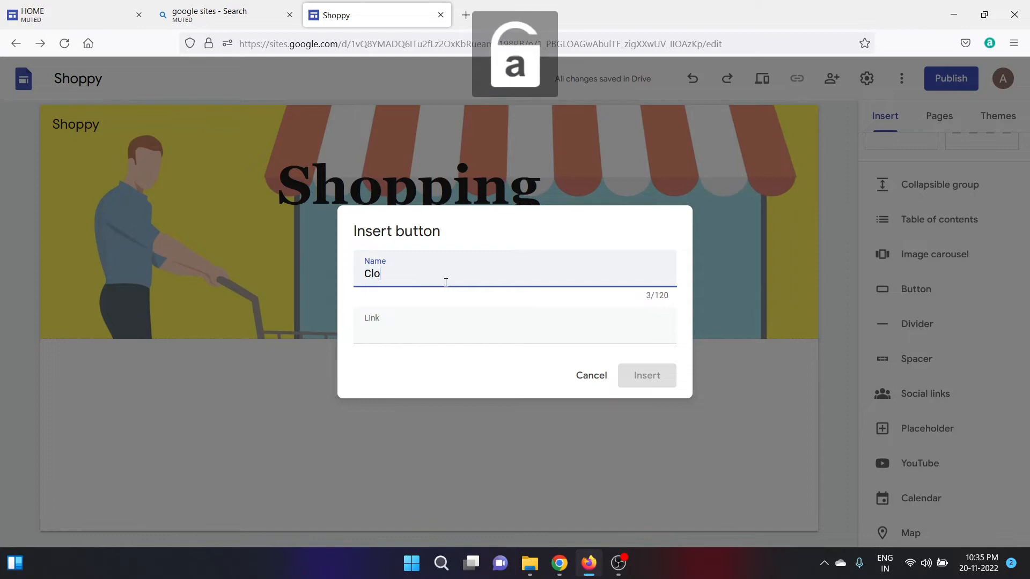
type("thes")
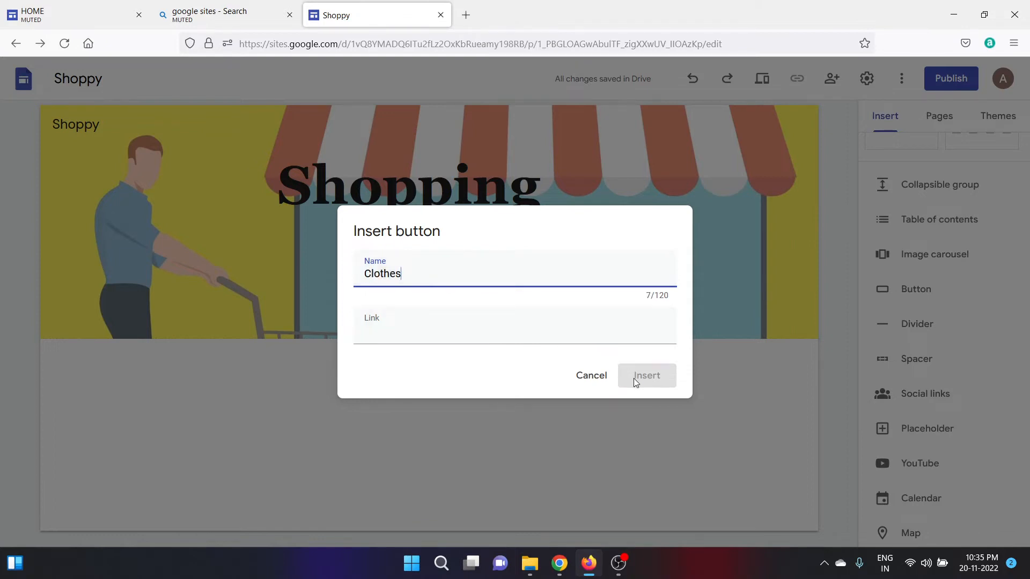
left_click(554, 336)
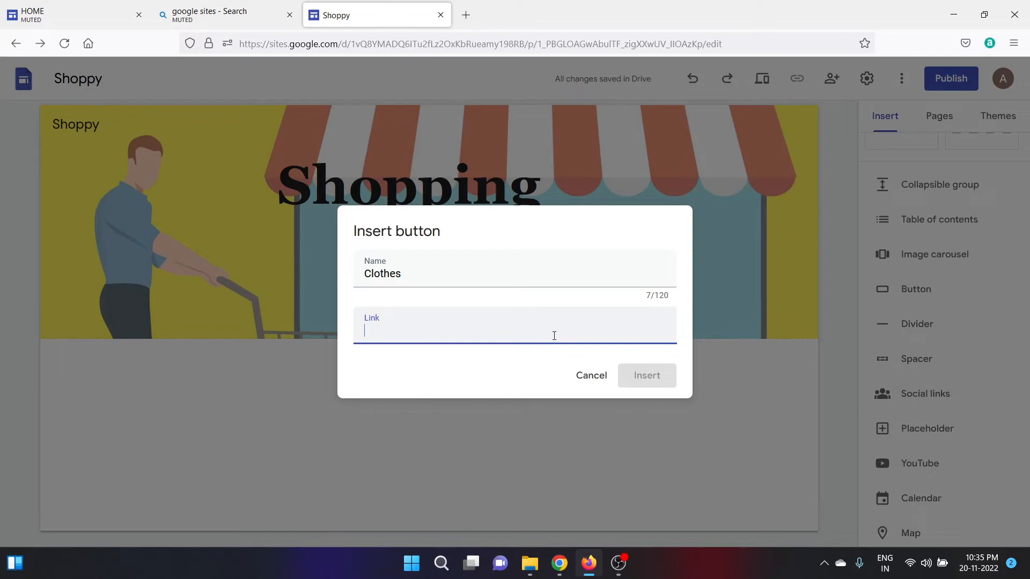
type("hsdhsj")
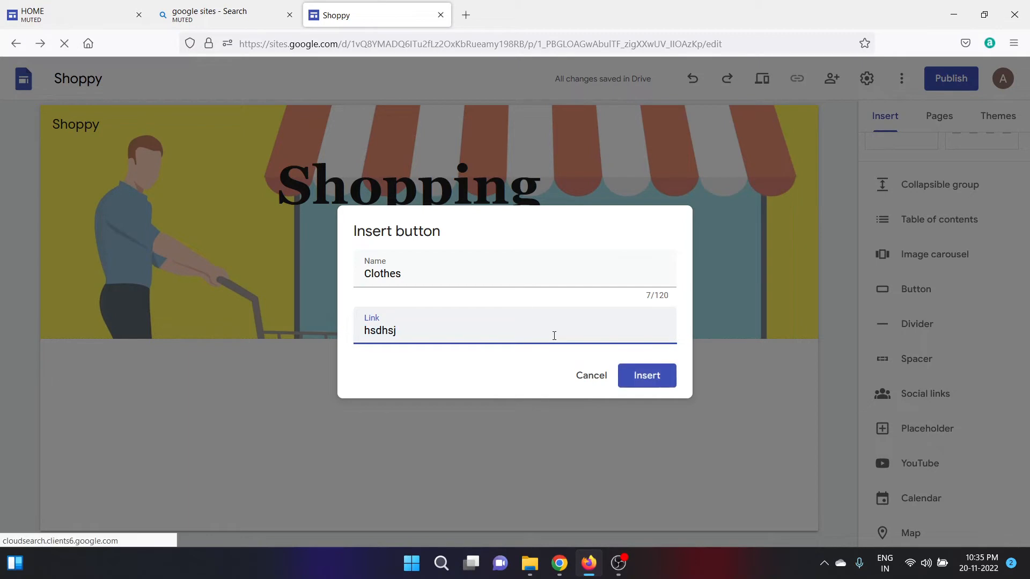
left_click(652, 380)
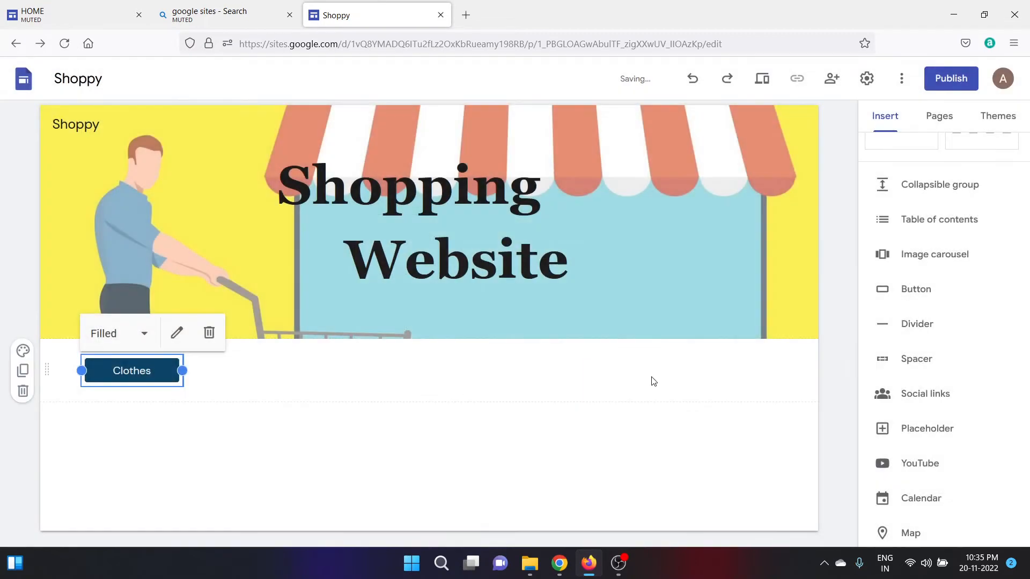
left_click_drag(183, 371, 243, 370)
left_click(272, 447)
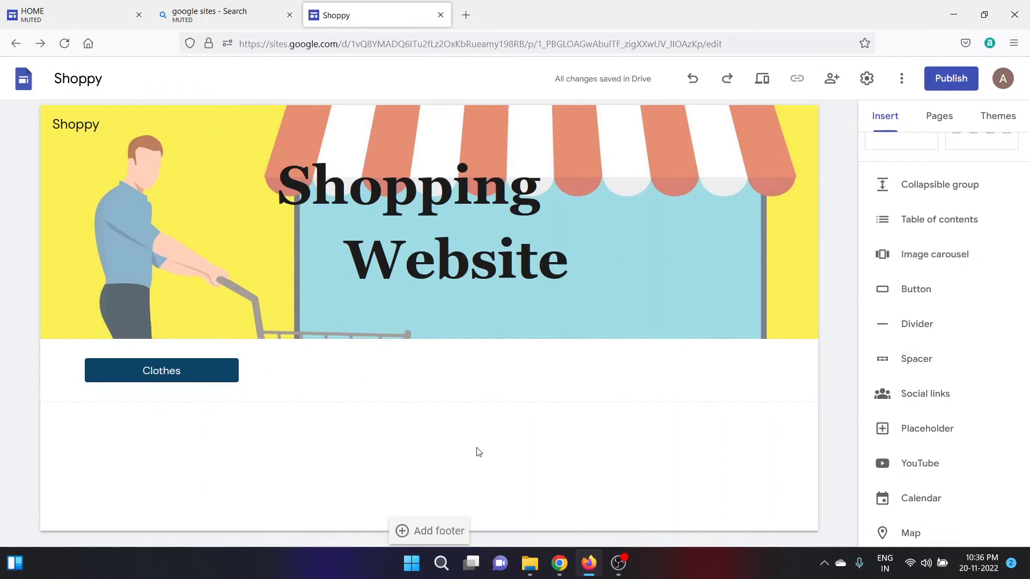
Step: Add a subpage named "Clothes" under the Home page
left_click(944, 125)
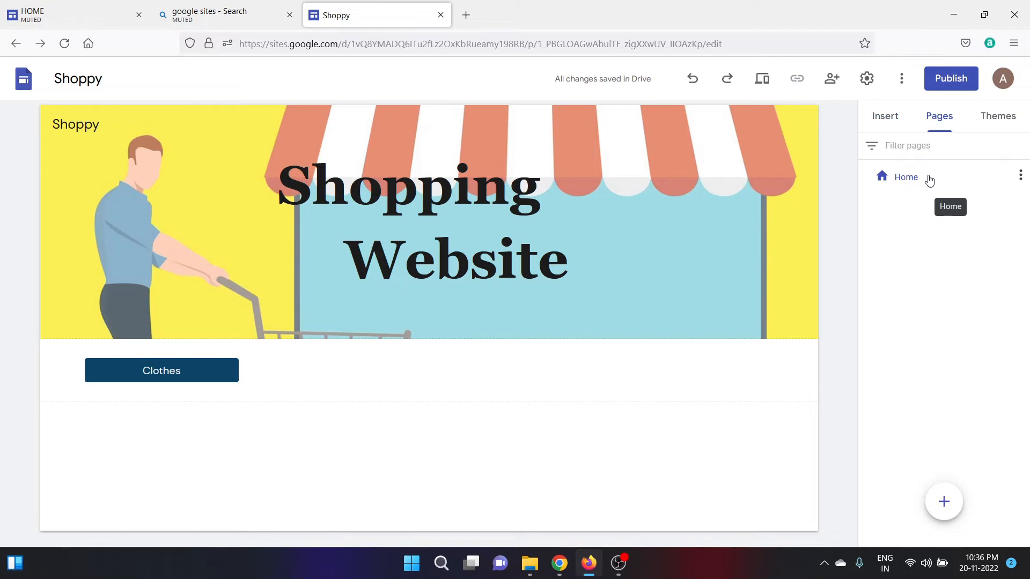
left_click(1019, 178)
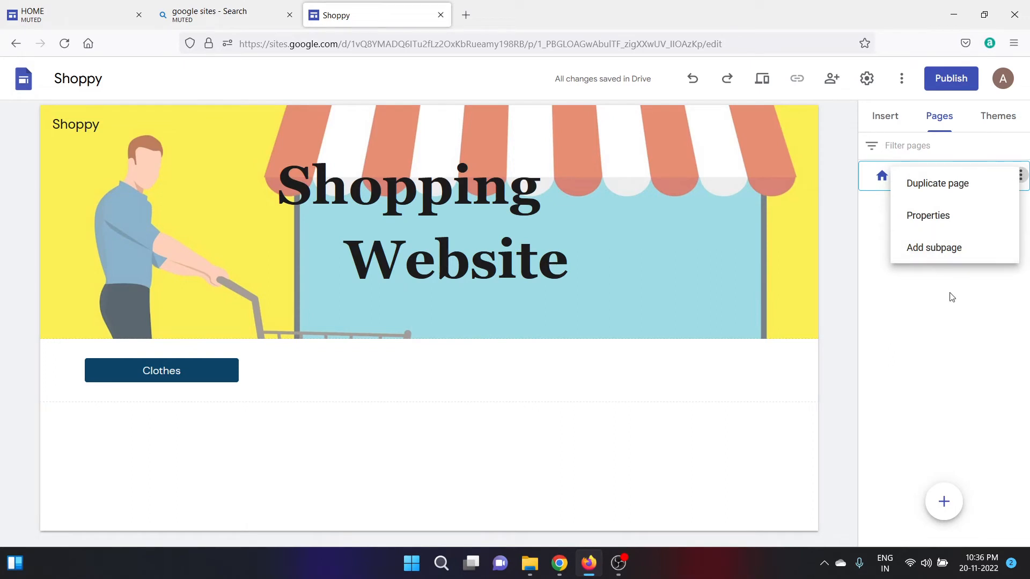
left_click(945, 318)
mouse_move(939, 517)
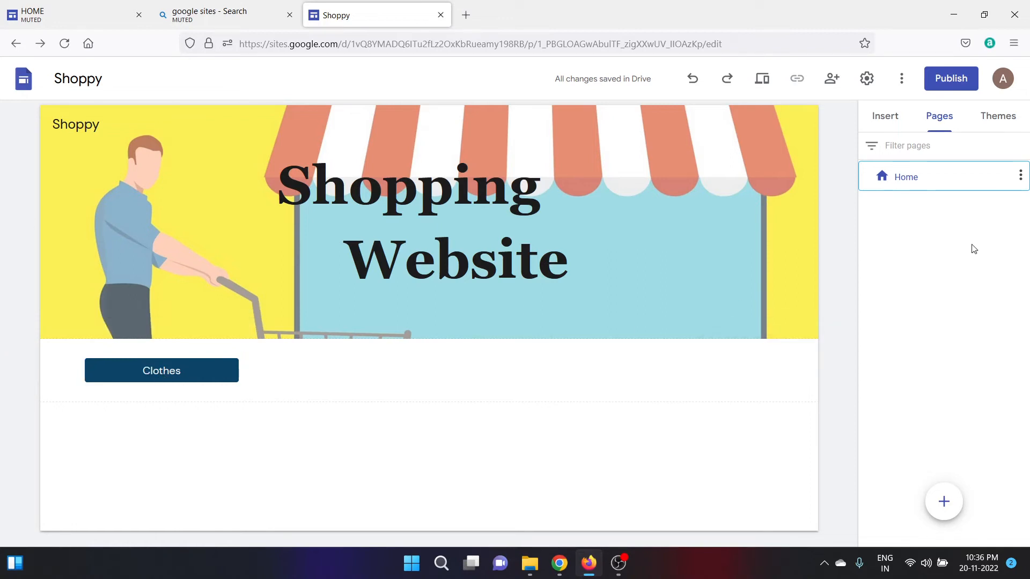
left_click(1018, 177)
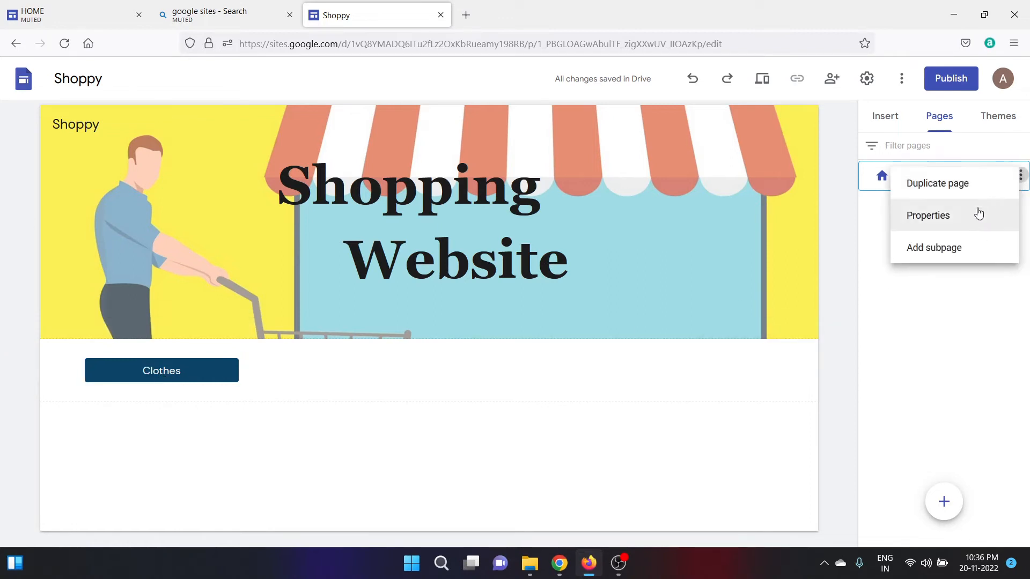
left_click(956, 246)
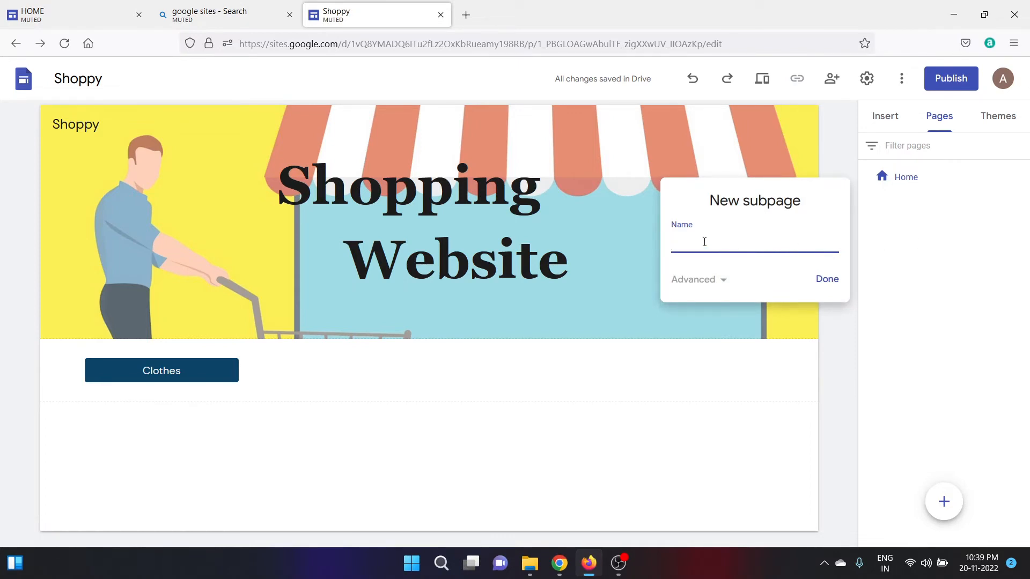
key("Caps_Lock")
type("cloth")
left_click(825, 283)
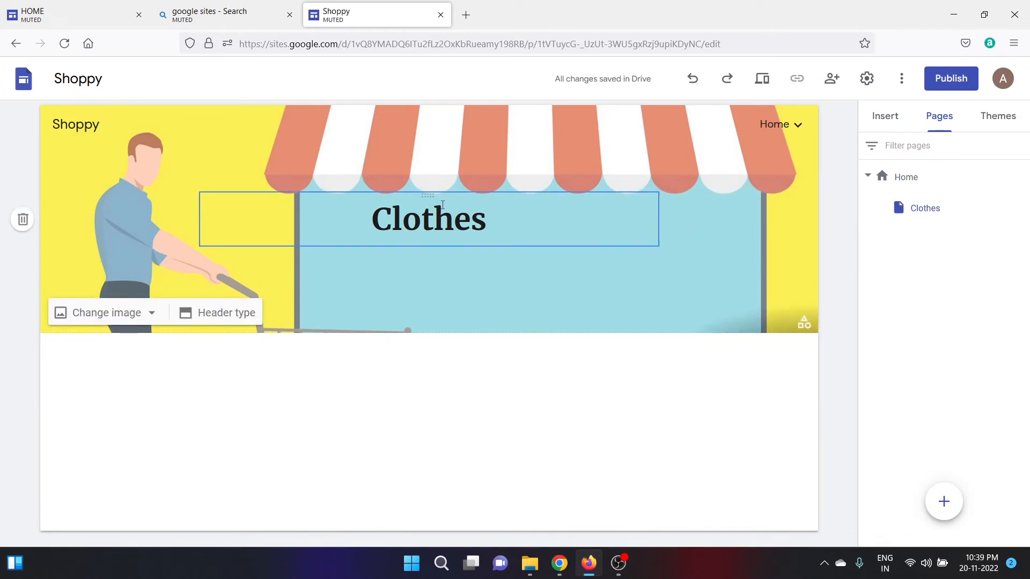
Step: Check the site navigation by going to the Home page and back to the Clothes subpage
mouse_move(779, 127)
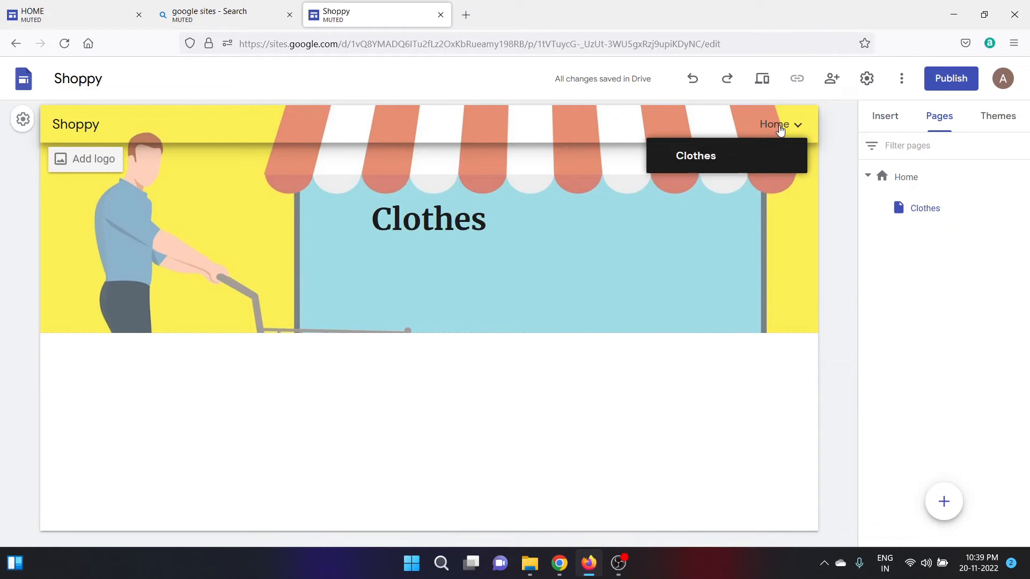
left_click(776, 125)
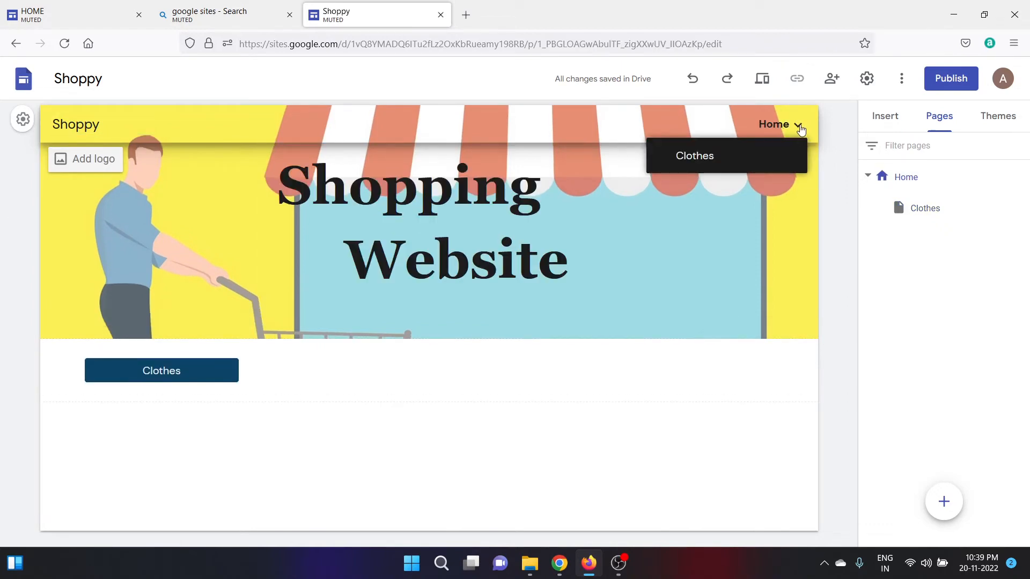
left_click(706, 160)
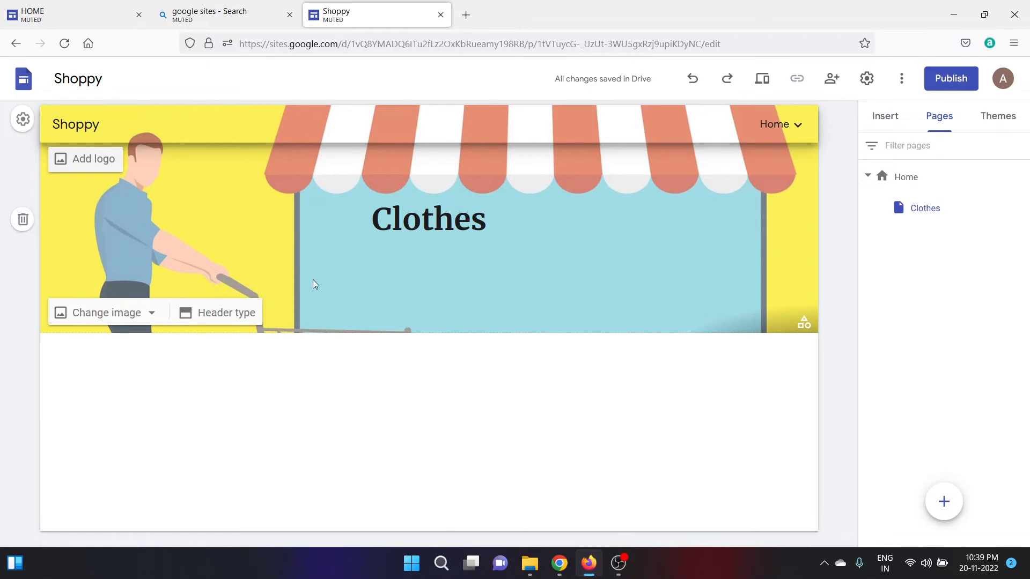
Step: Search Google images for "Clothes" as the replacement header image of the Clothes page
left_click(152, 317)
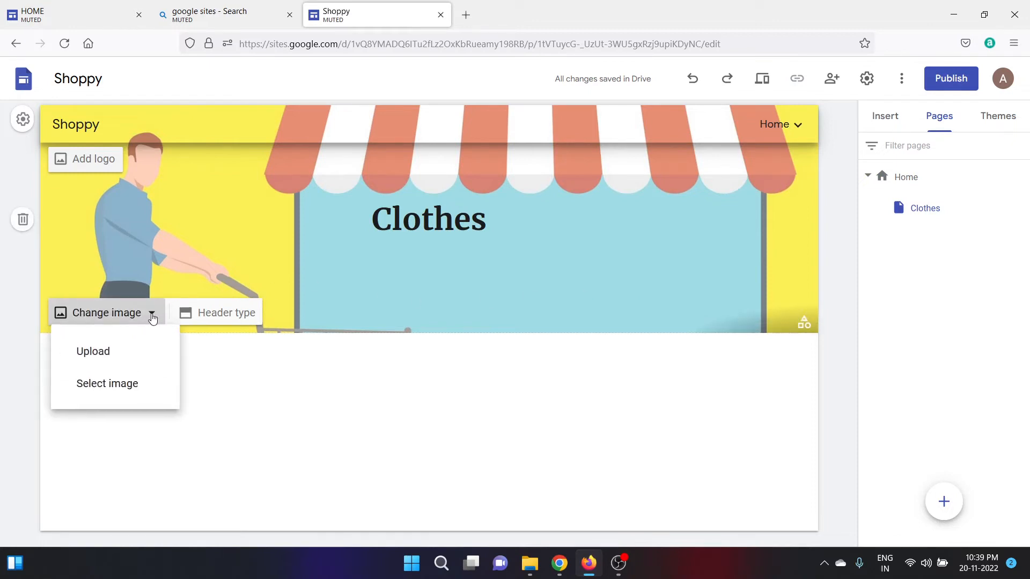
left_click(139, 385)
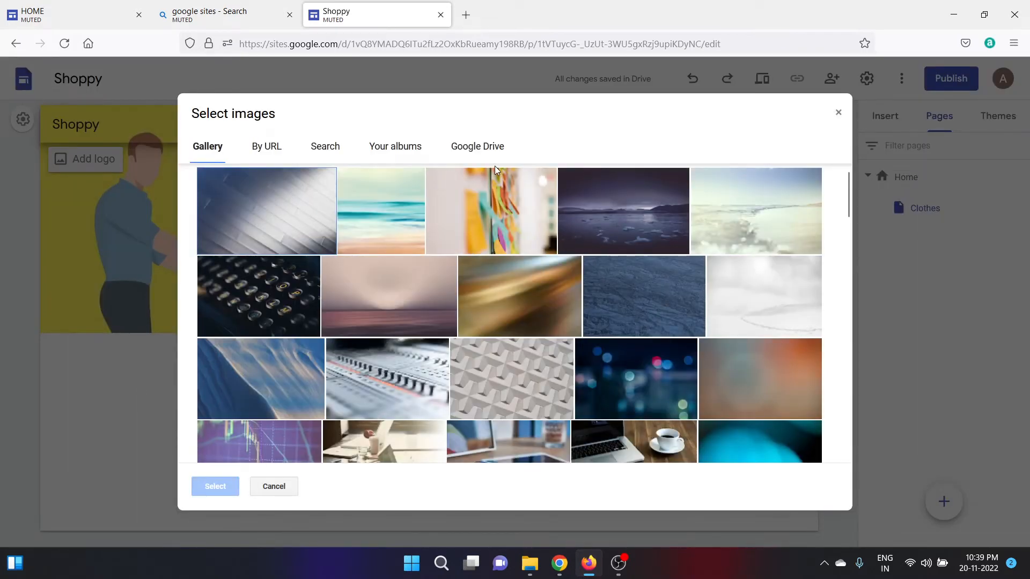
left_click(333, 153)
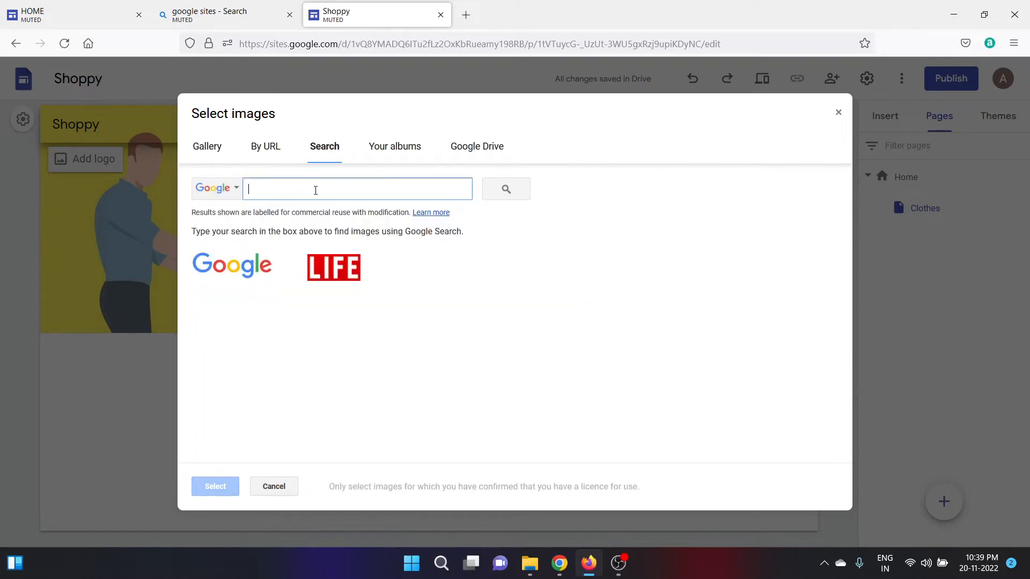
key("Caps_Lock")
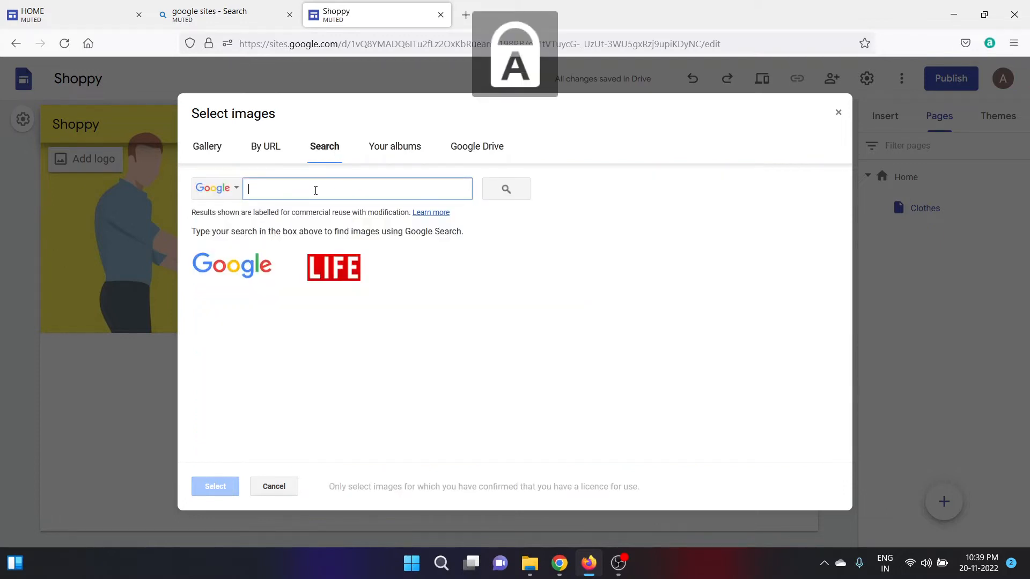
type("C")
key("Caps_Lock")
type("lothes")
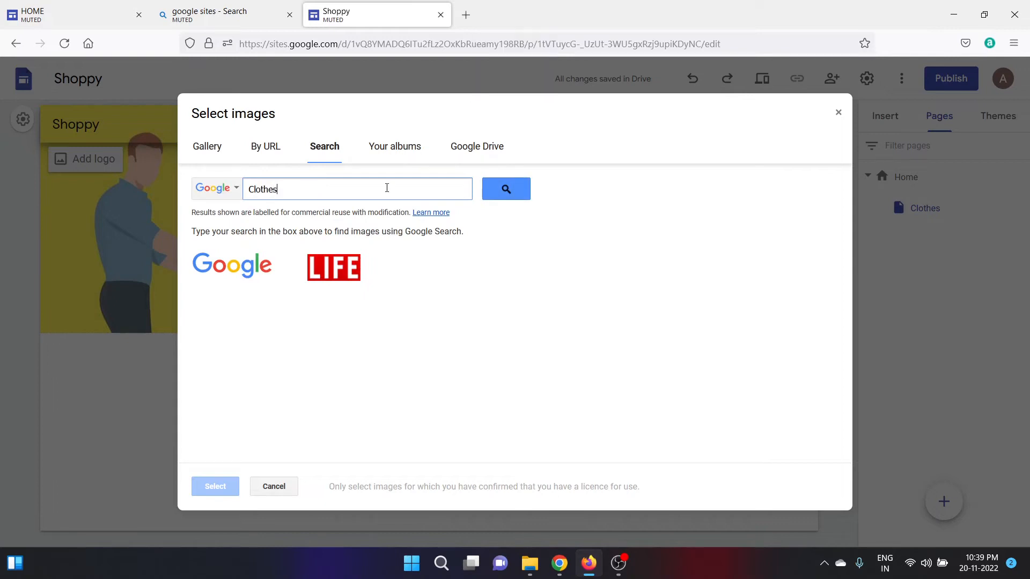
left_click(513, 189)
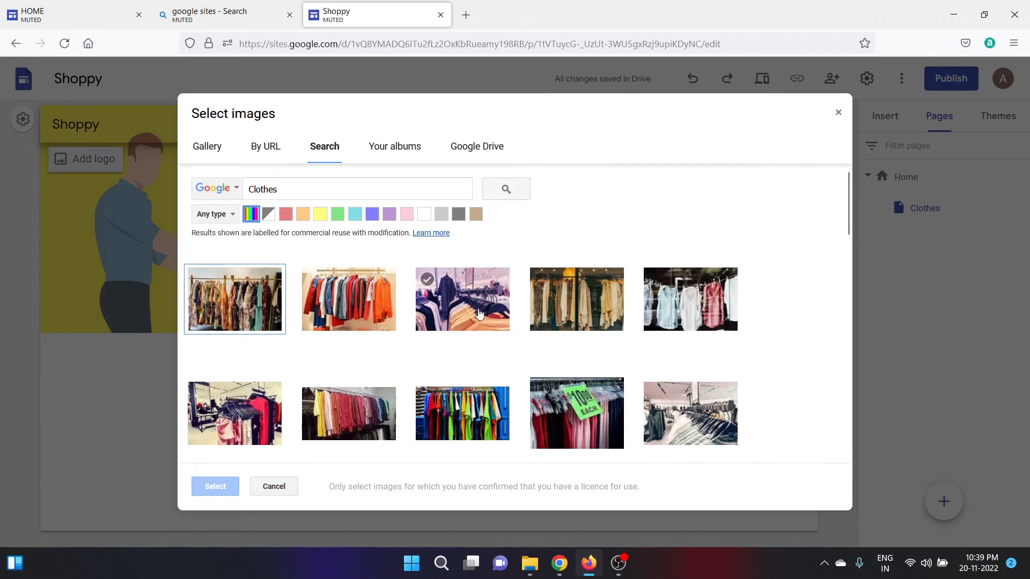
Step: Filter the image results by yellow and then teal, and set the photo of jeans in a clothing store as the header image
left_click(321, 214)
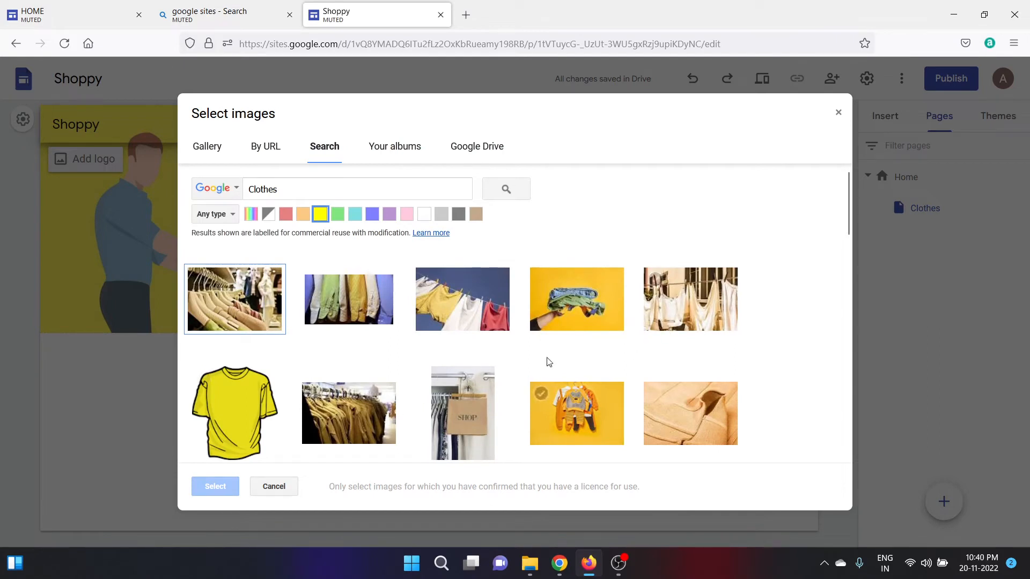
left_click(357, 217)
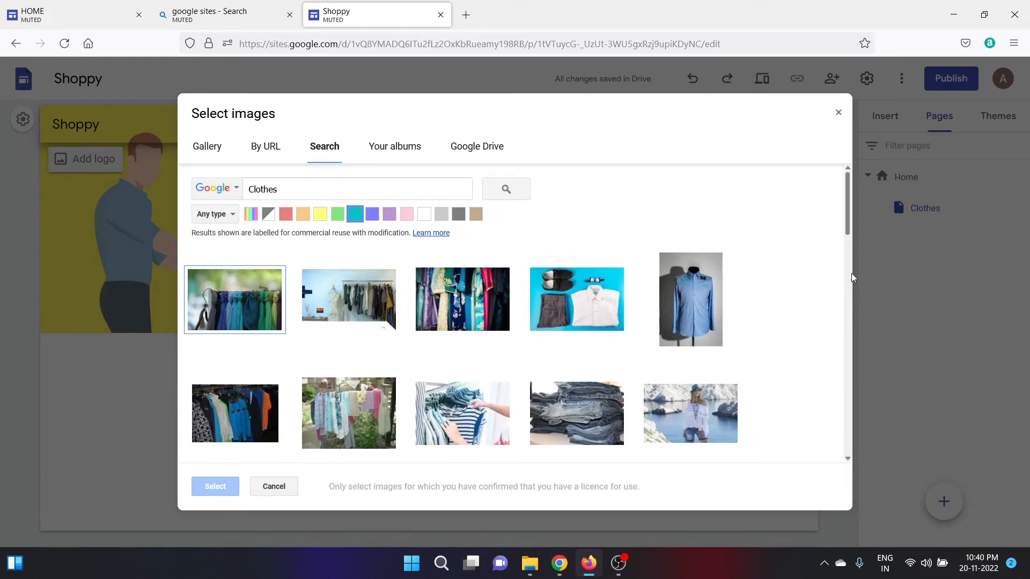
scroll(846, 231, "down", 1)
left_click_drag(847, 237, 858, 360)
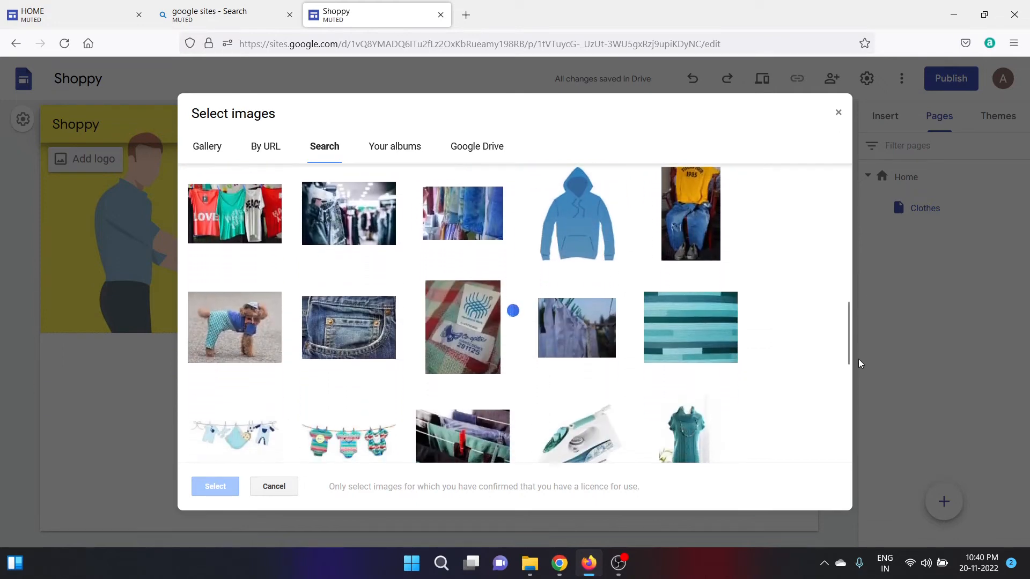
left_click(365, 225)
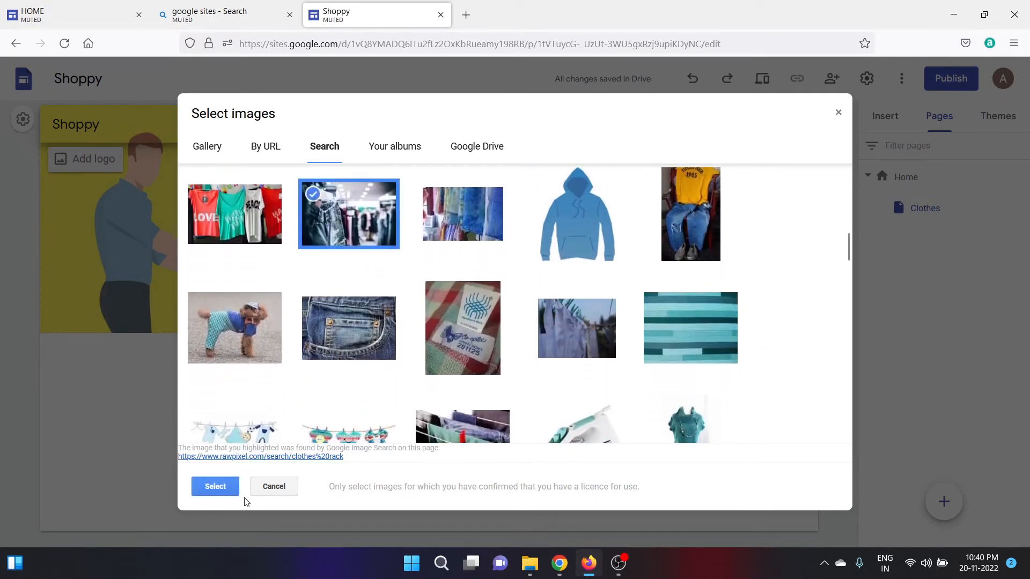
left_click(216, 487)
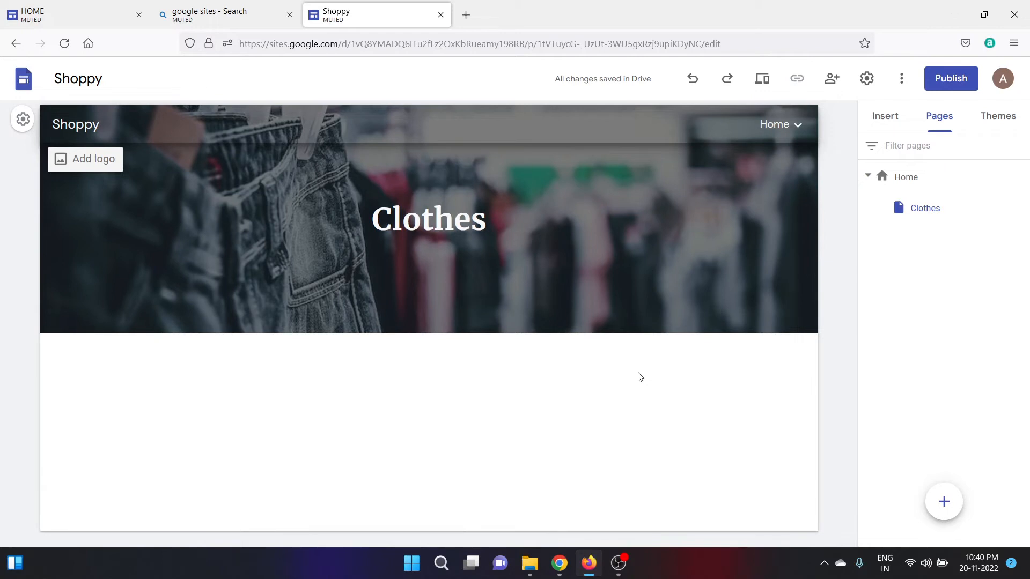
double_click(453, 225)
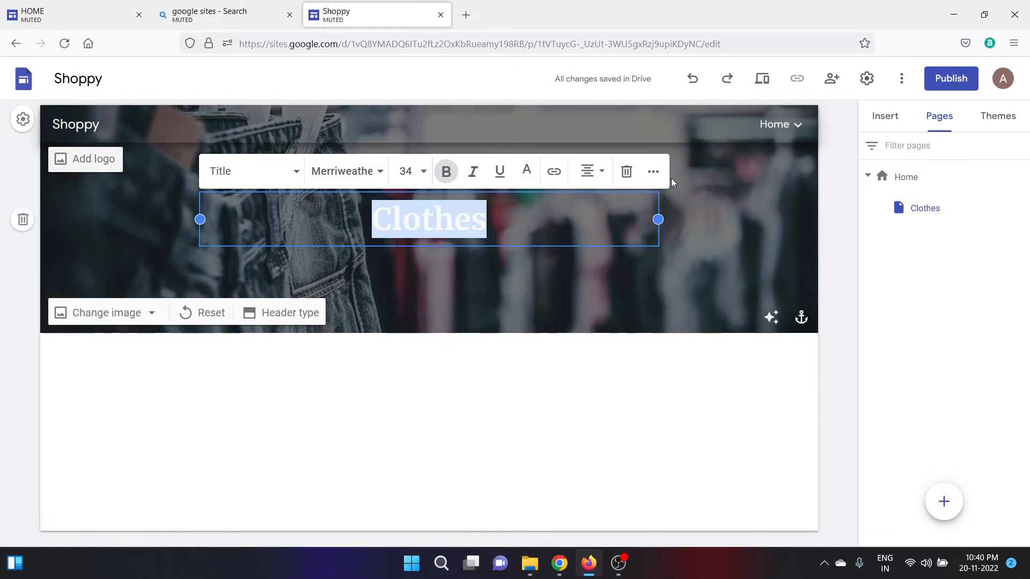
left_click(644, 391)
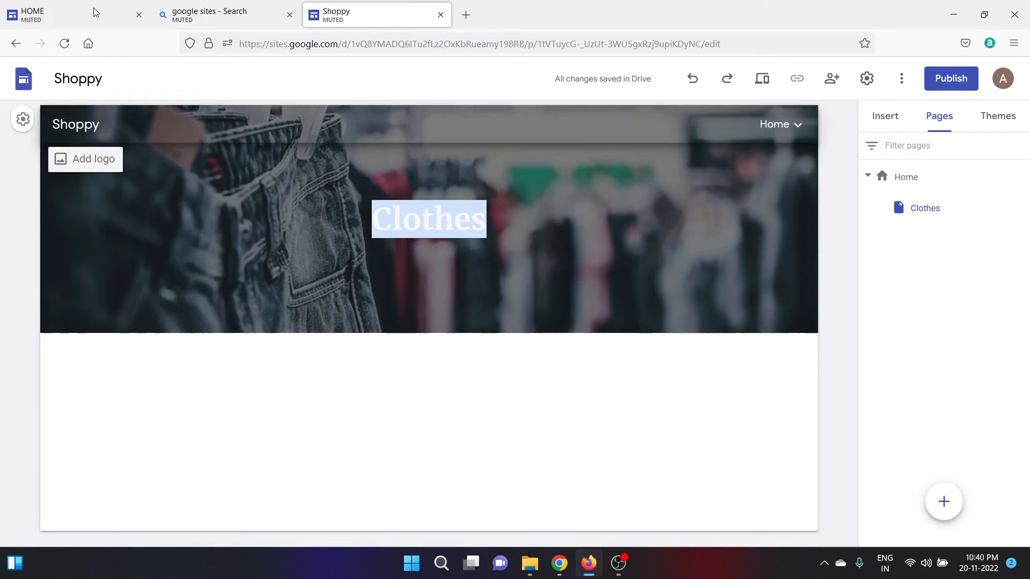
Step: Examine the finished HOME site's phone preview, including its navigation menu and the category illustrations and buttons on the home page
left_click(57, 7)
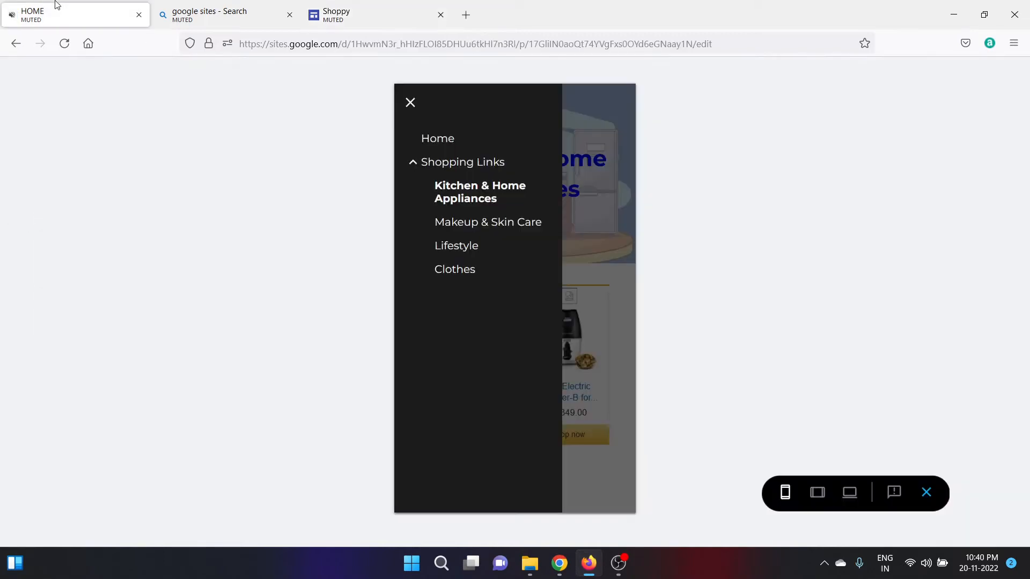
left_click(410, 102)
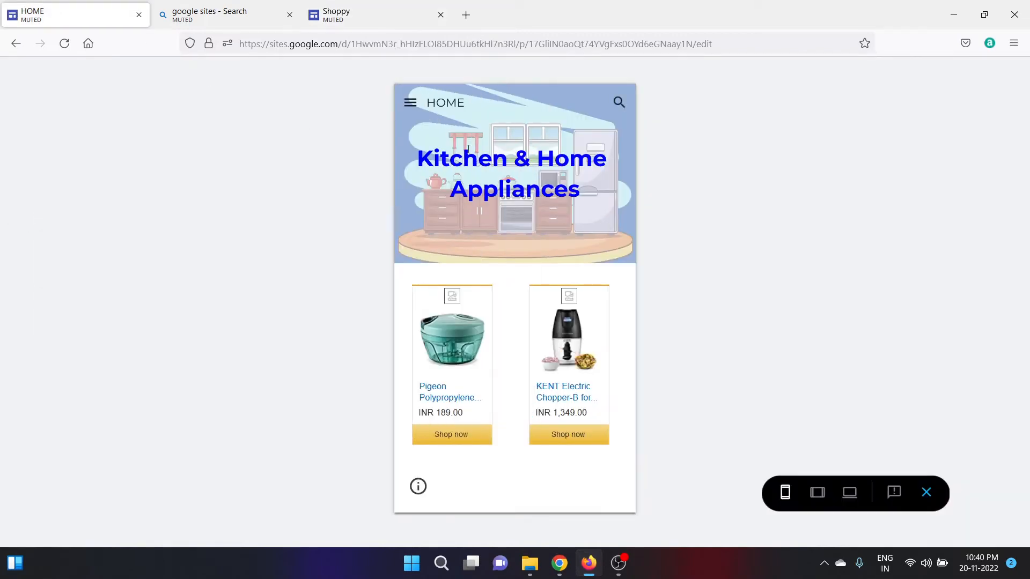
left_click(410, 102)
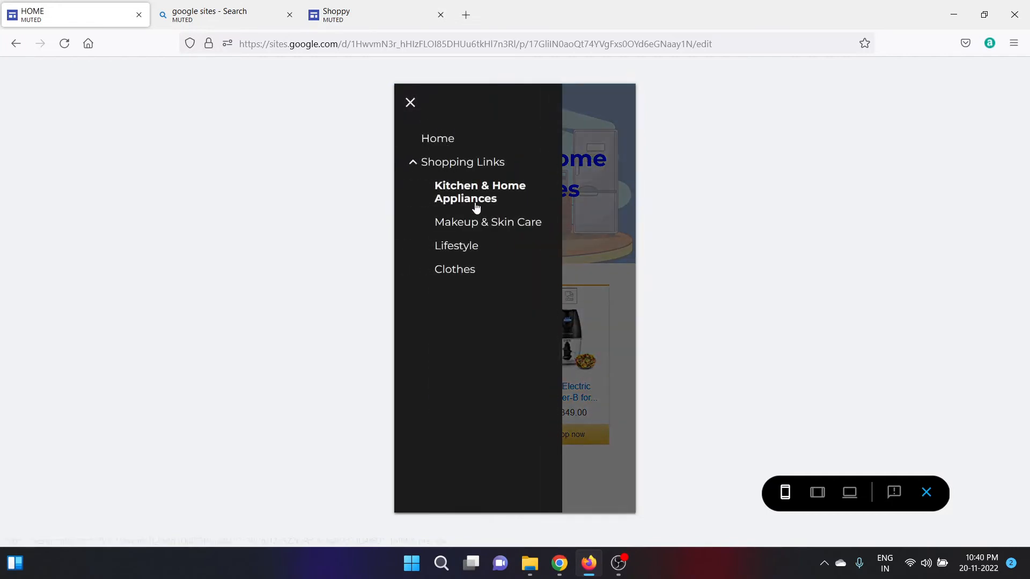
left_click(437, 144)
left_click(414, 104)
left_click(503, 168)
left_click_drag(633, 215, 633, 285)
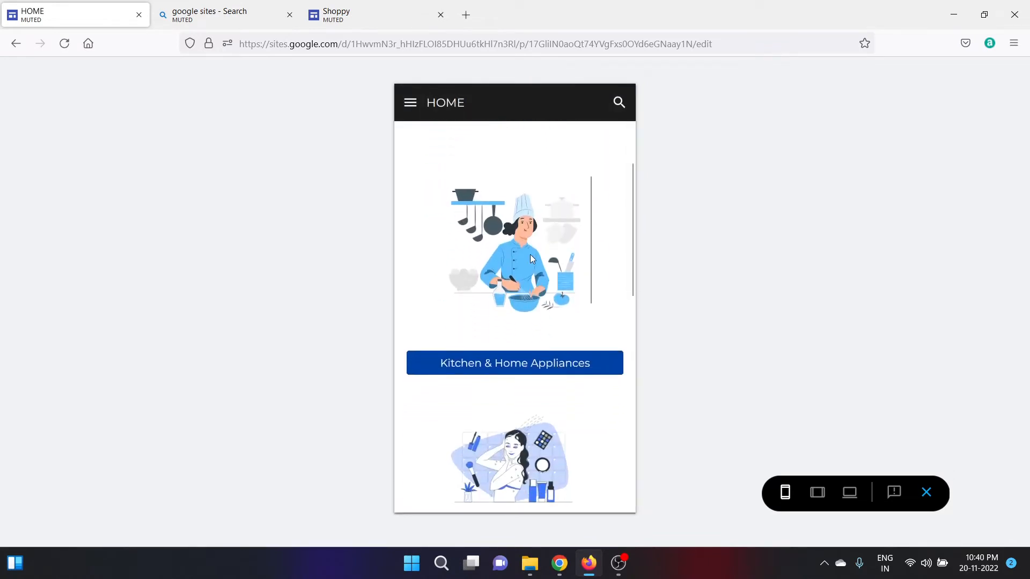
left_click_drag(633, 228, 631, 380)
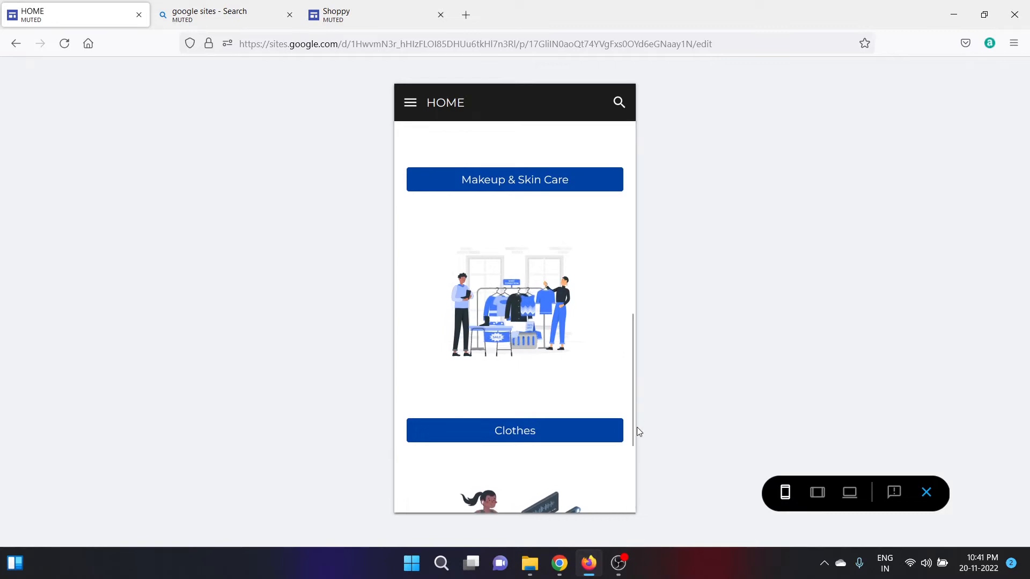
Step: Switch to Chrome to look over the illustrations on storyset.com, and return to the Shoppy site in Firefox
left_click(563, 566)
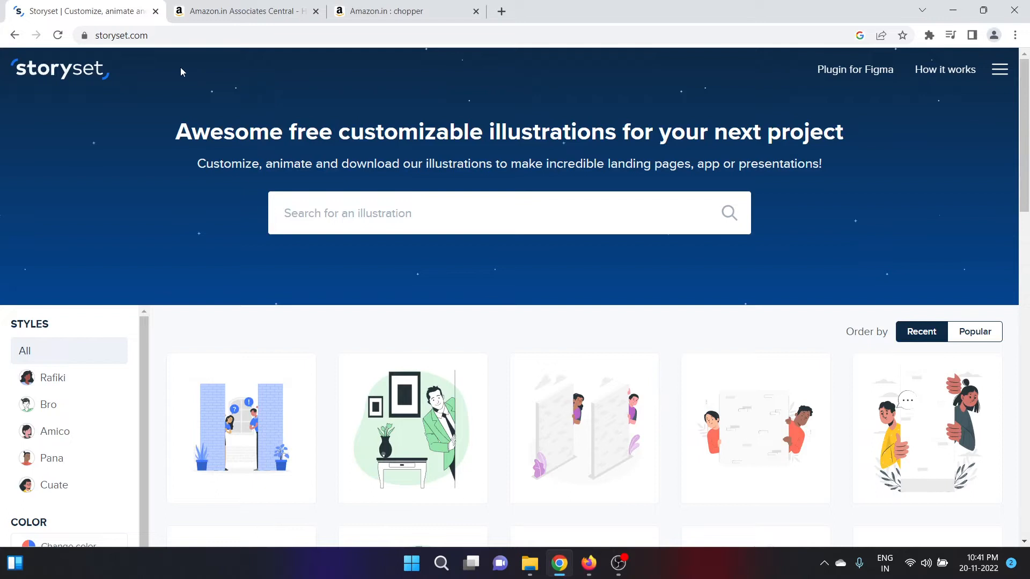
left_click(162, 39)
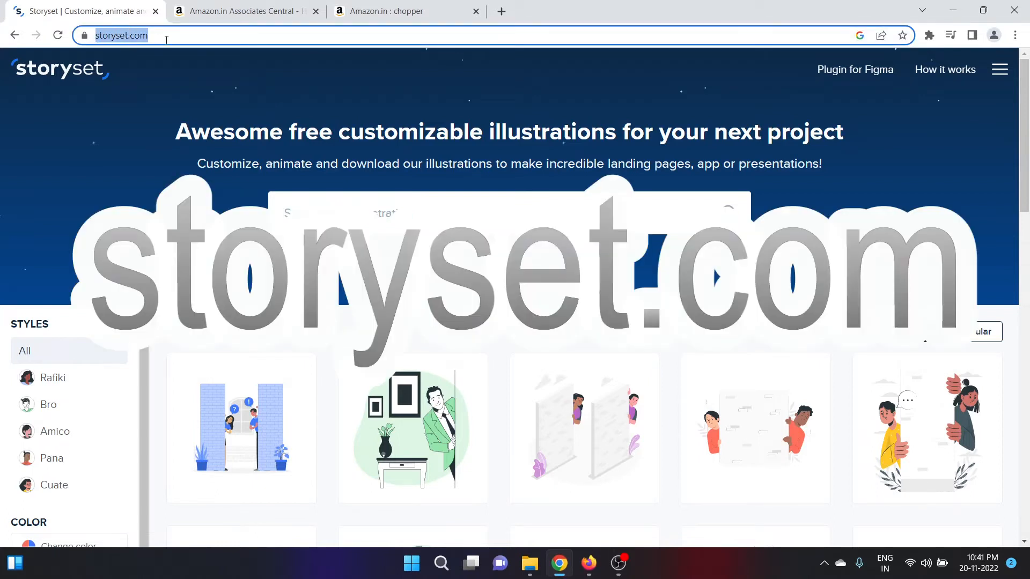
left_click(184, 37)
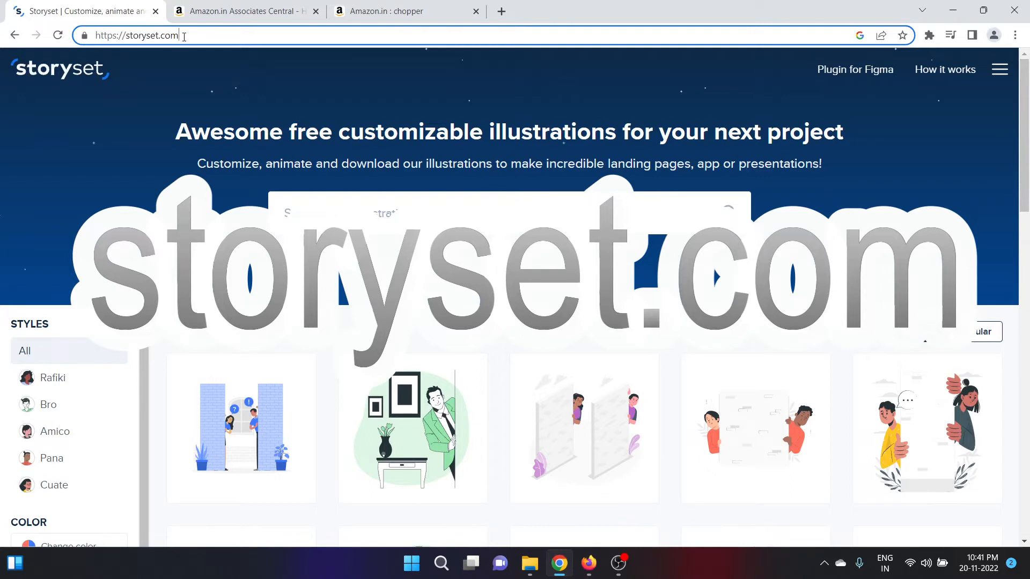
left_click(1026, 134)
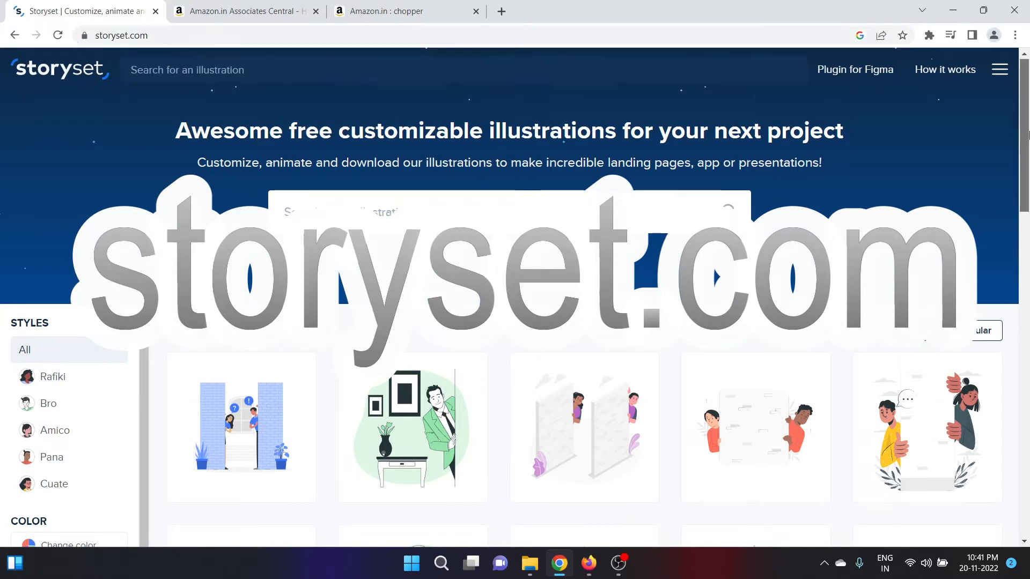
scroll(1025, 134, "down", 9)
scroll(1025, 135, "up", 8)
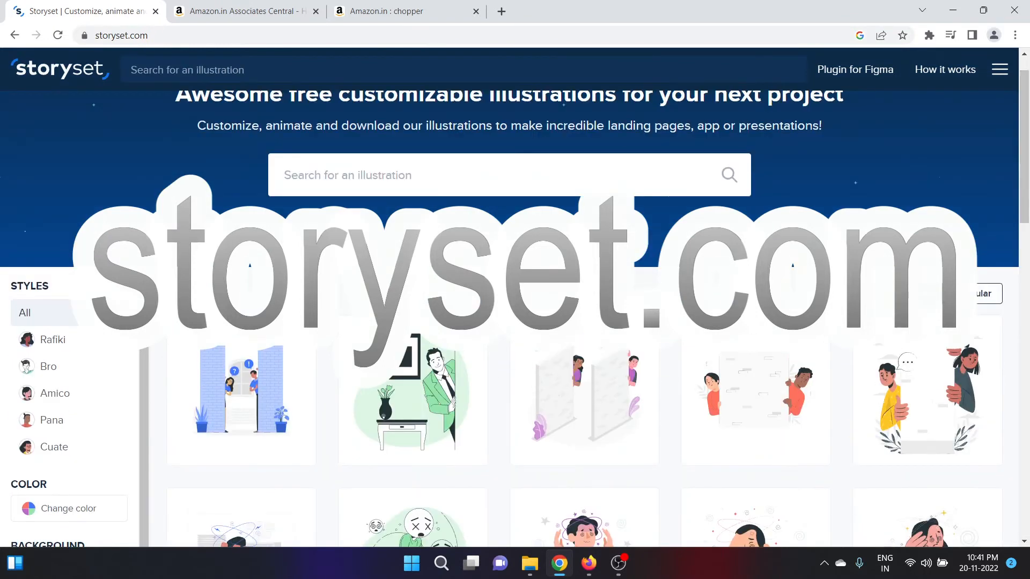
left_click(588, 563)
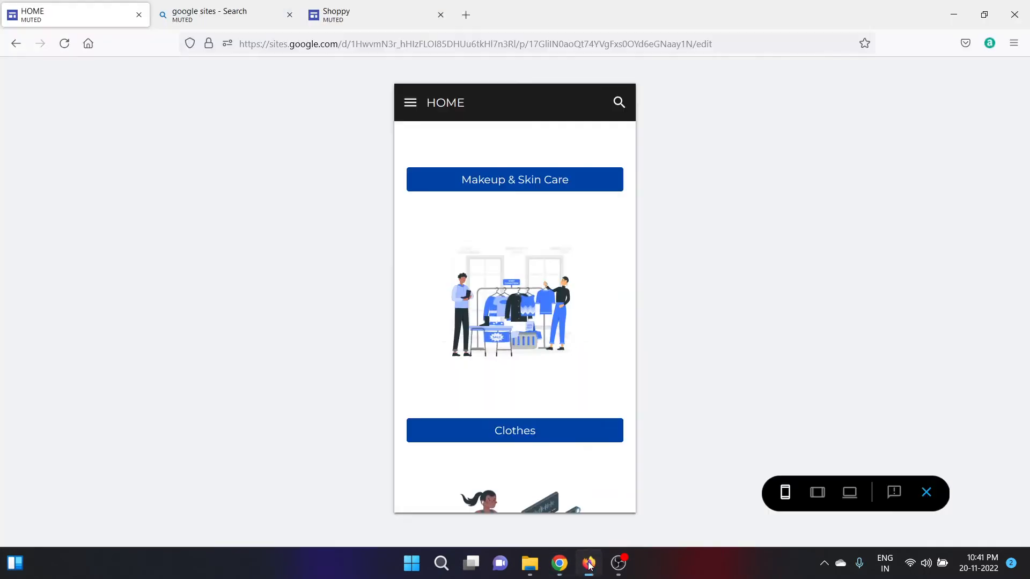
left_click(329, 13)
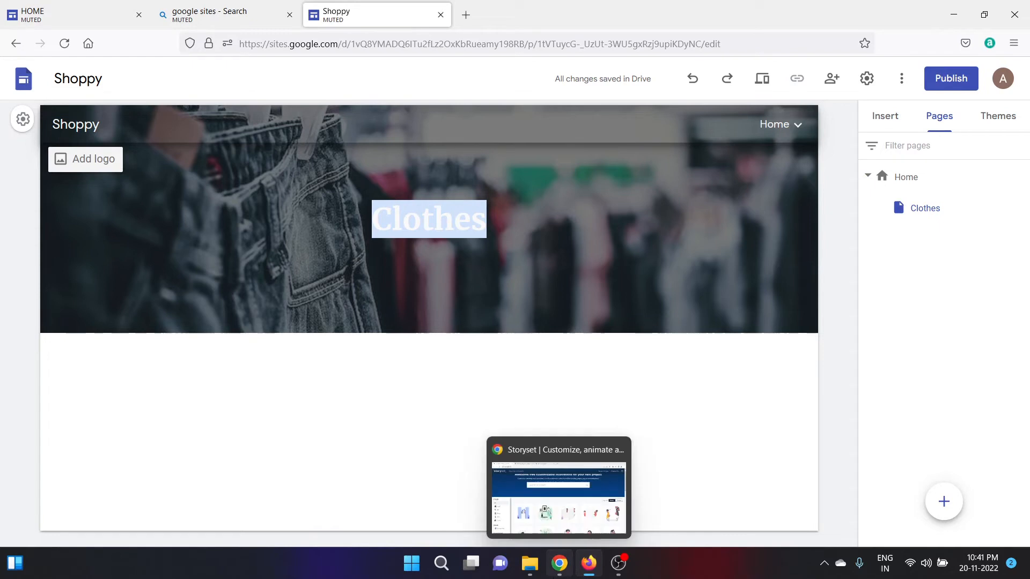
Step: Switch to Storyset in Chrome, search for "man" and open the green Back to back illustration in the Bro style
left_click(543, 512)
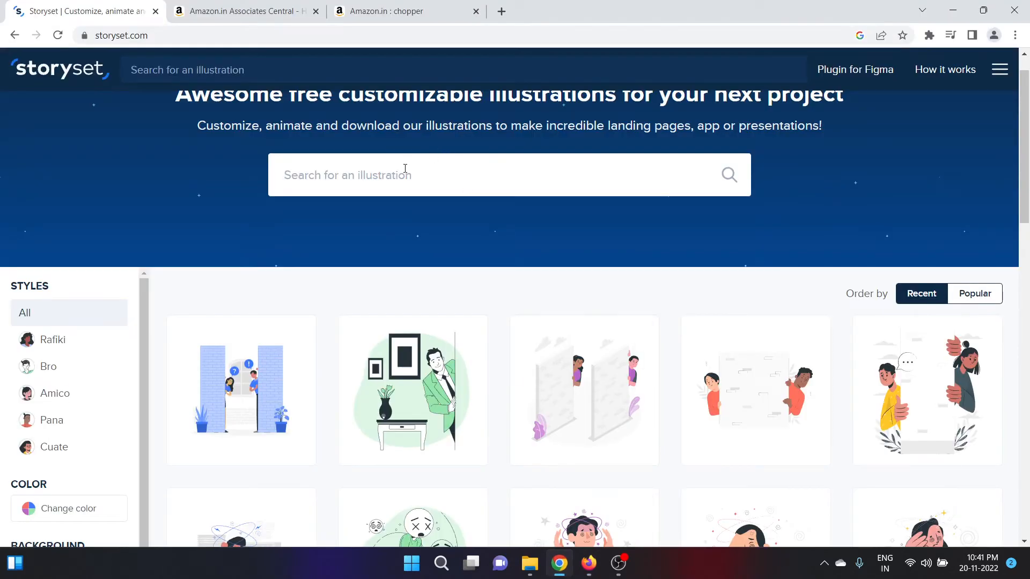
type("man")
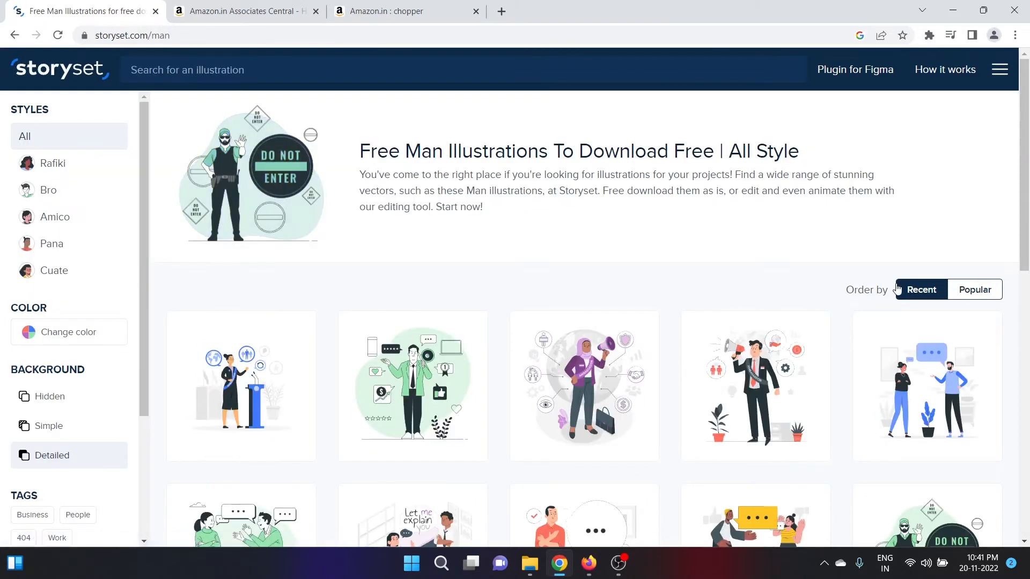
left_click_drag(1027, 190, 1028, 374)
left_click(934, 292)
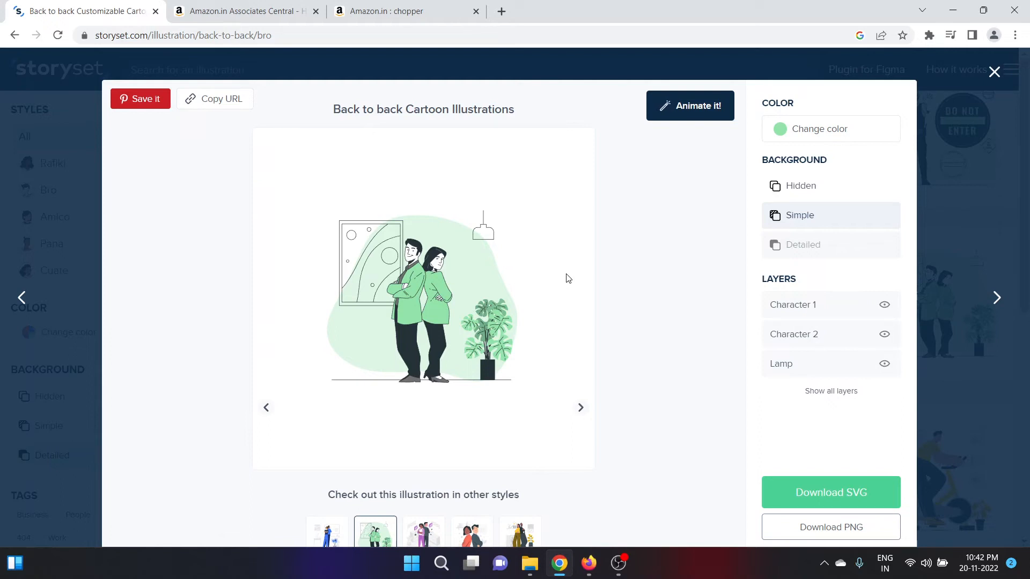
Step: Change the illustration's colour to light blue 92D6E3
left_click(824, 140)
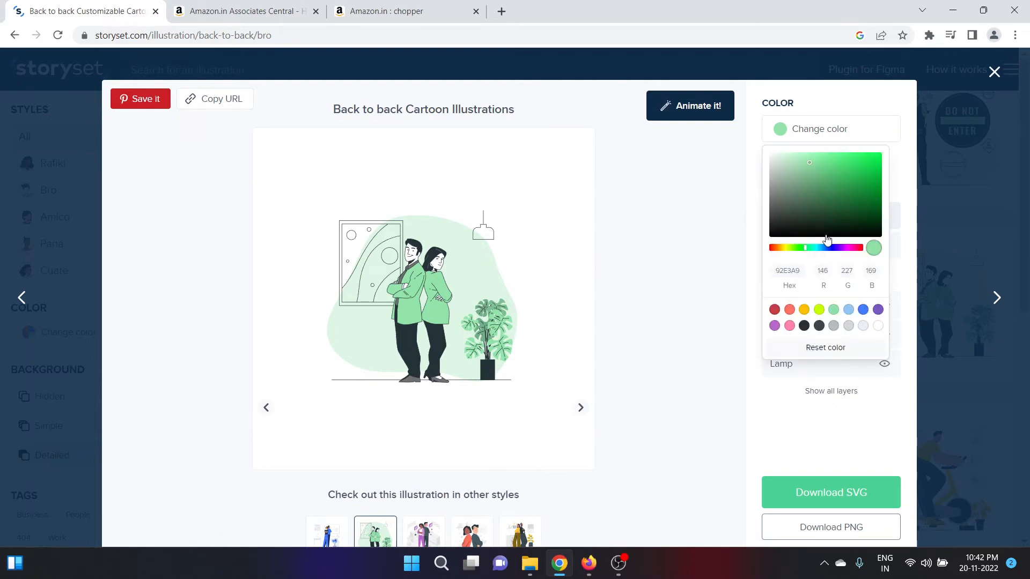
left_click(818, 248)
left_click_drag(819, 250, 820, 250)
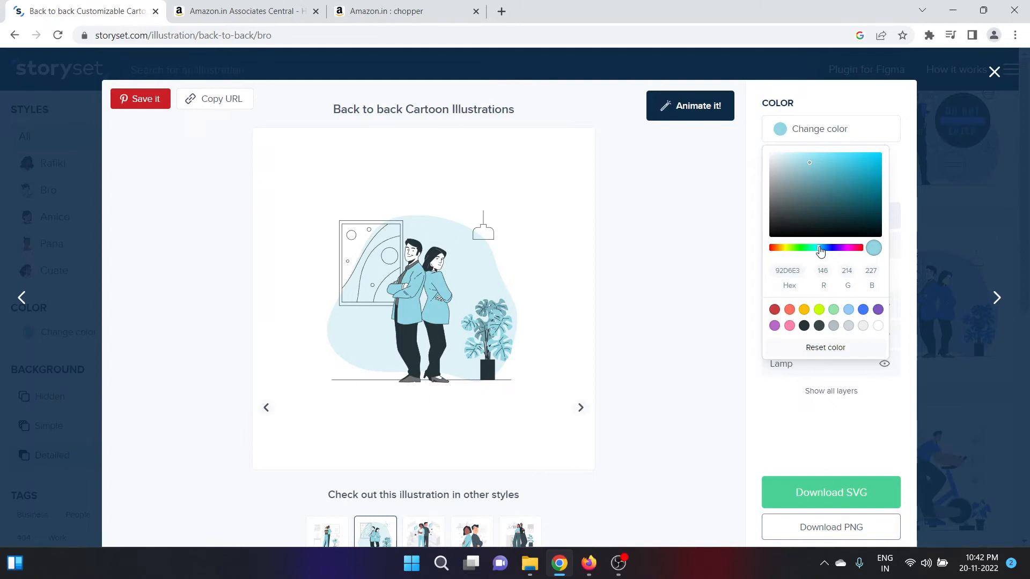
left_click(811, 432)
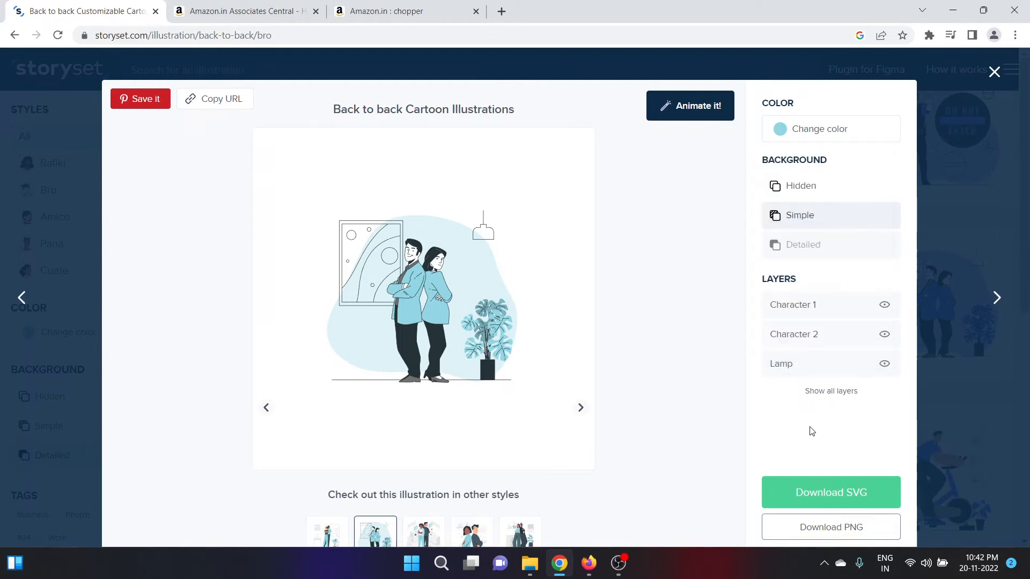
Step: Toggle the visibility of the illustration's Character 1 and Character 2 layers, leaving only Character 2 hidden
left_click(821, 329)
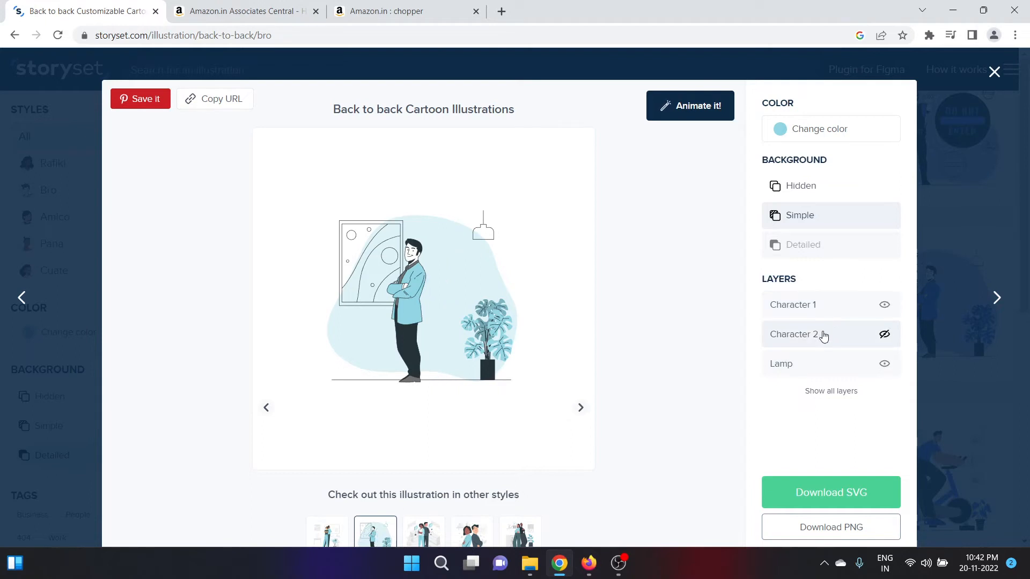
left_click(820, 332)
left_click(815, 305)
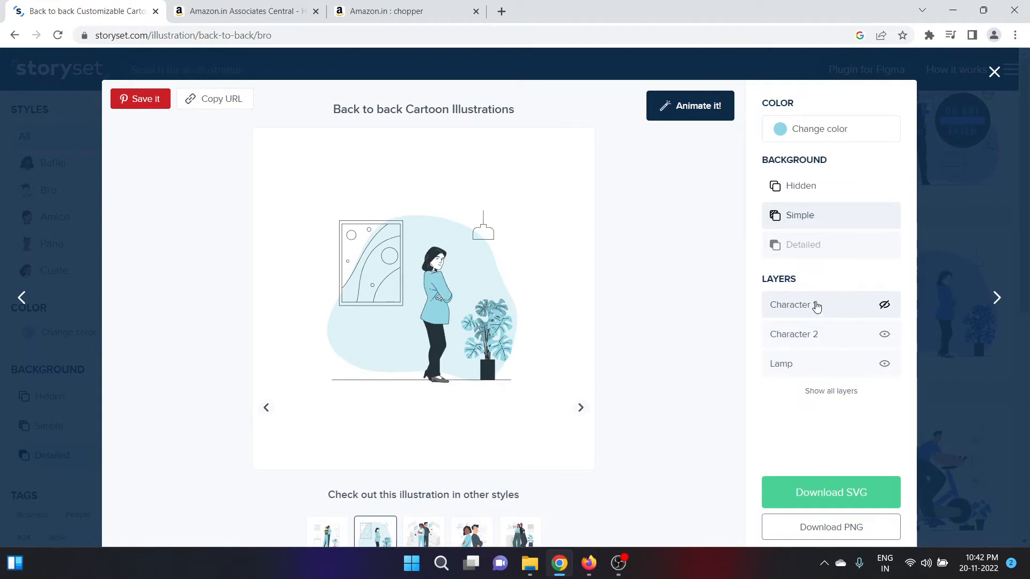
left_click(816, 307)
left_click(884, 309)
left_click(884, 307)
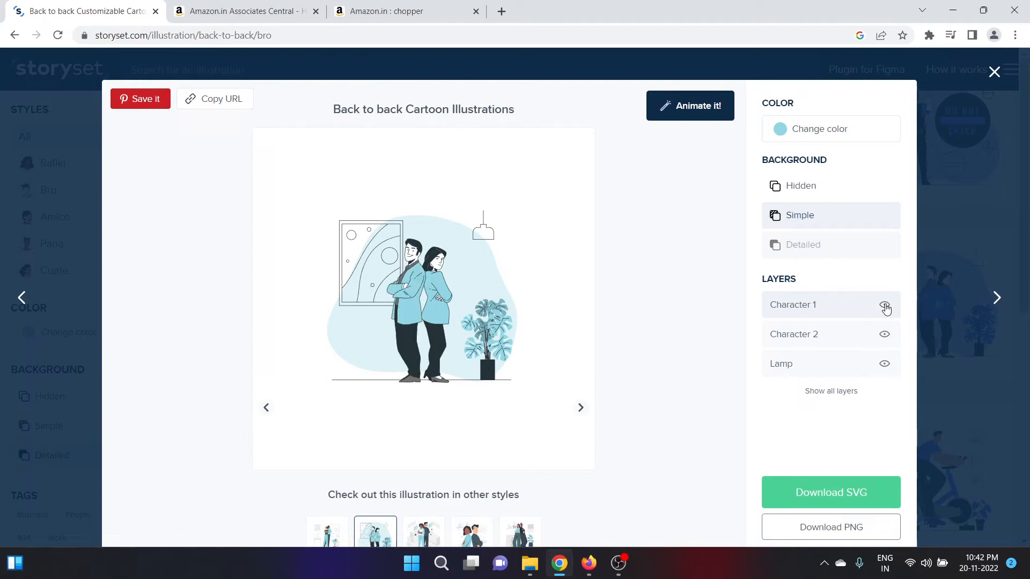
left_click(885, 338)
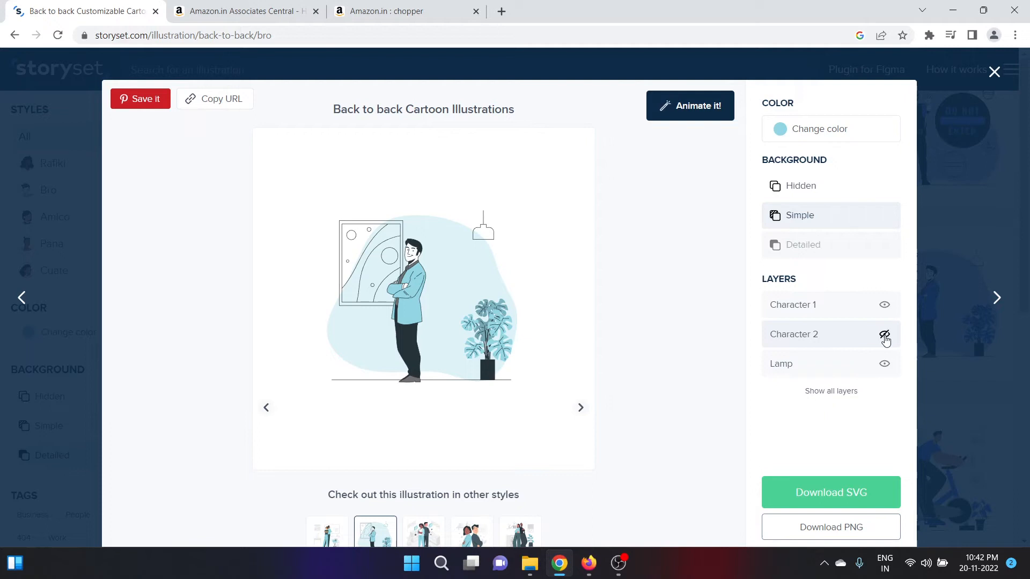
Step: Expand the full layer list and hide the illustration's Lamp, Plant and Picture layers
left_click(885, 370)
left_click(885, 370)
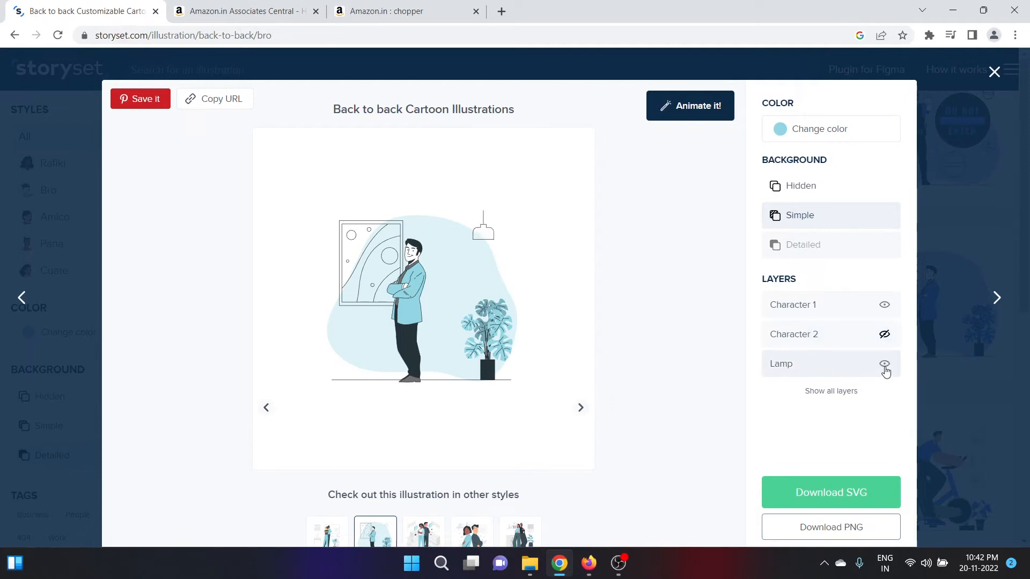
left_click(845, 392)
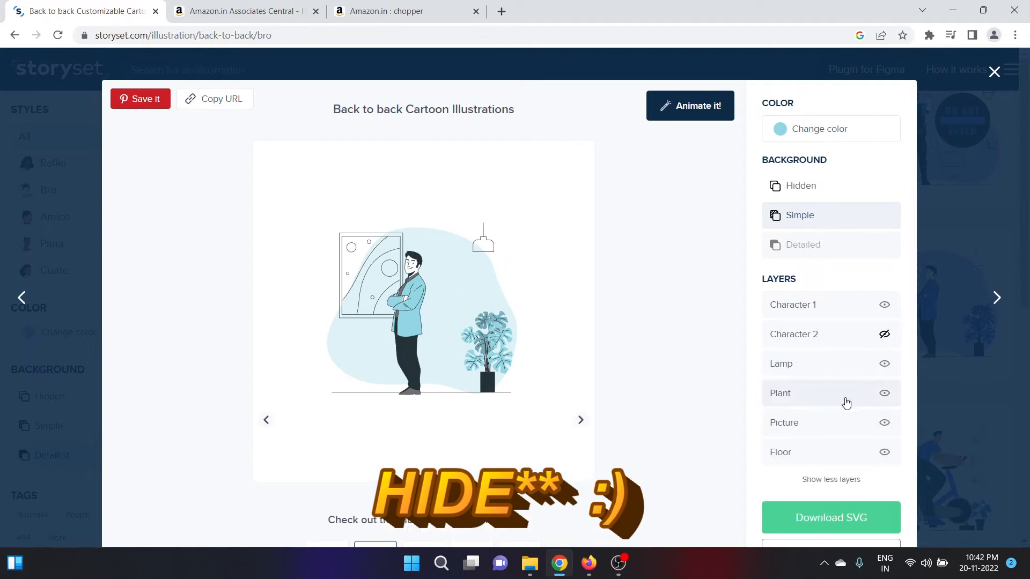
left_click(886, 399)
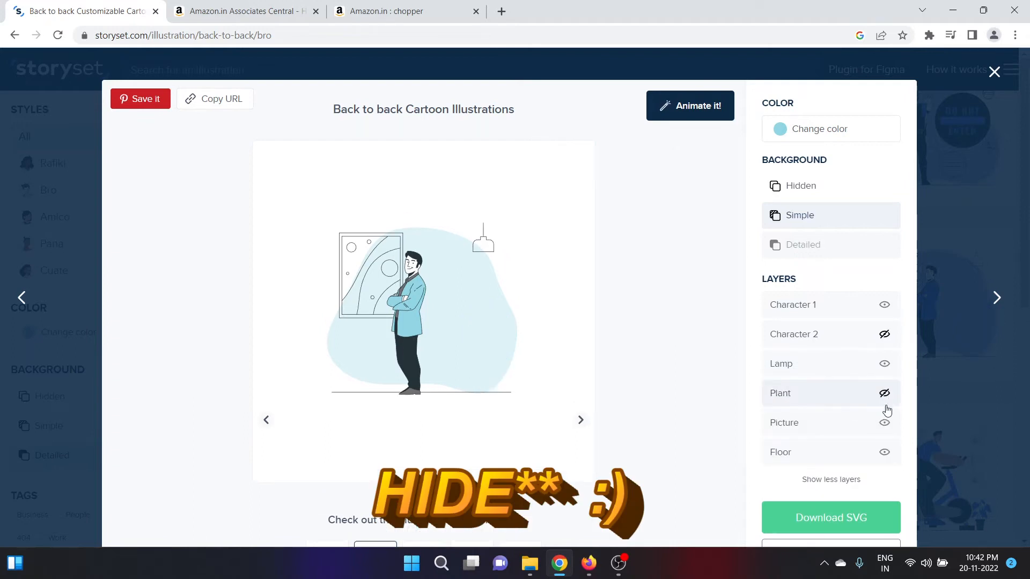
left_click(884, 363)
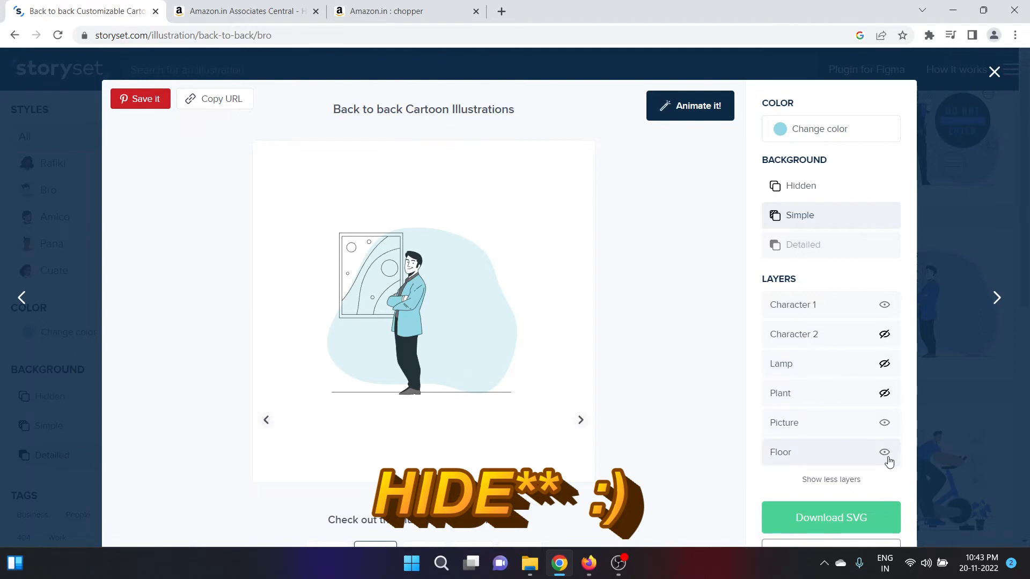
left_click(884, 424)
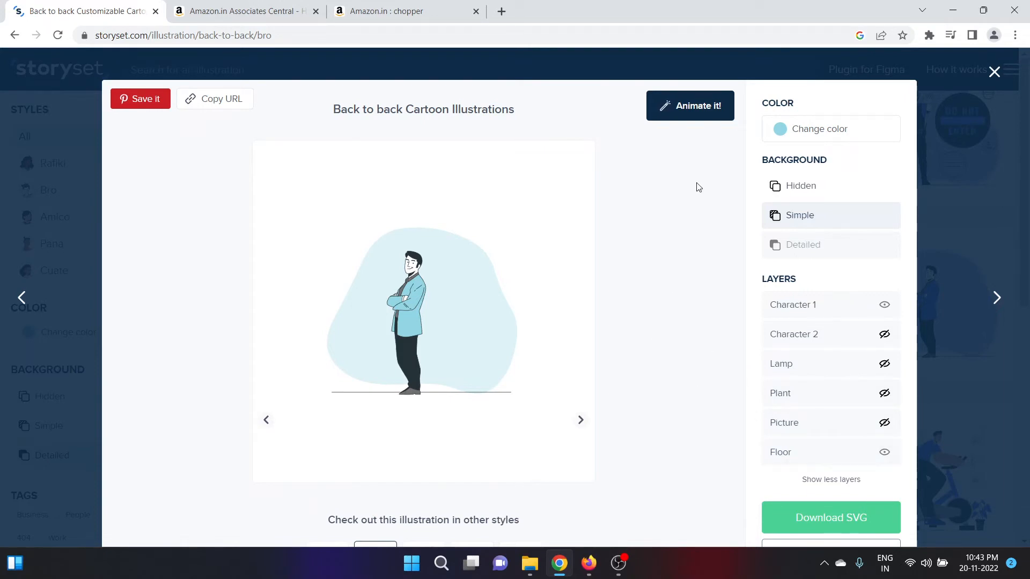
Step: Open the illustration for animation and hide its Character 2, Lamp, Plant and Picture elements
left_click(694, 116)
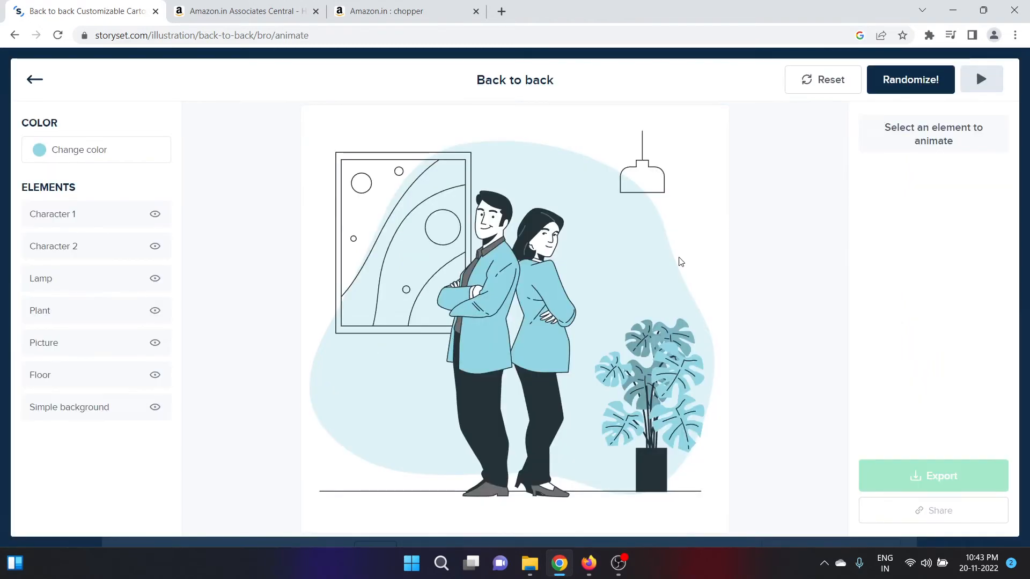
left_click(567, 310)
left_click(155, 248)
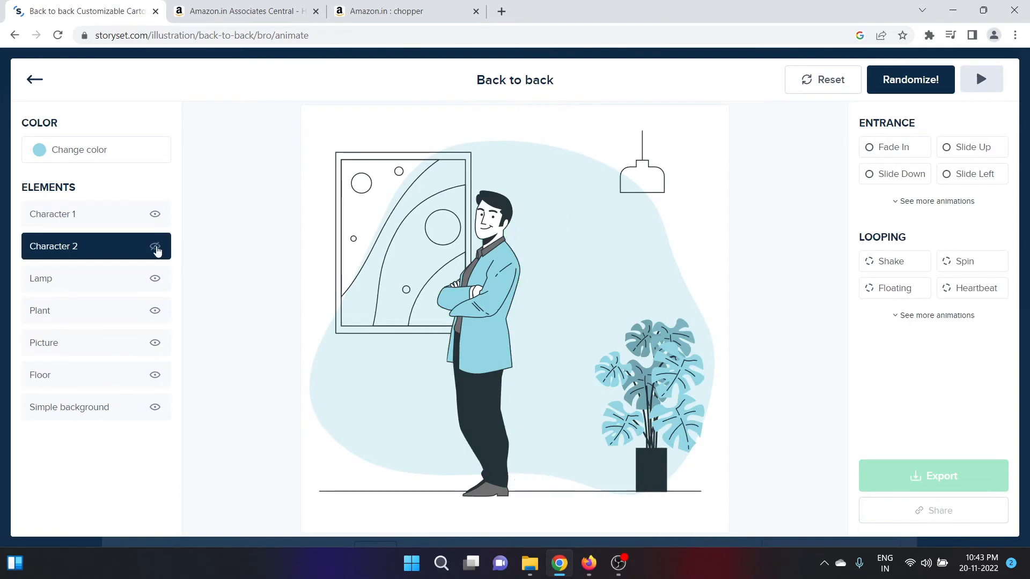
left_click(156, 281)
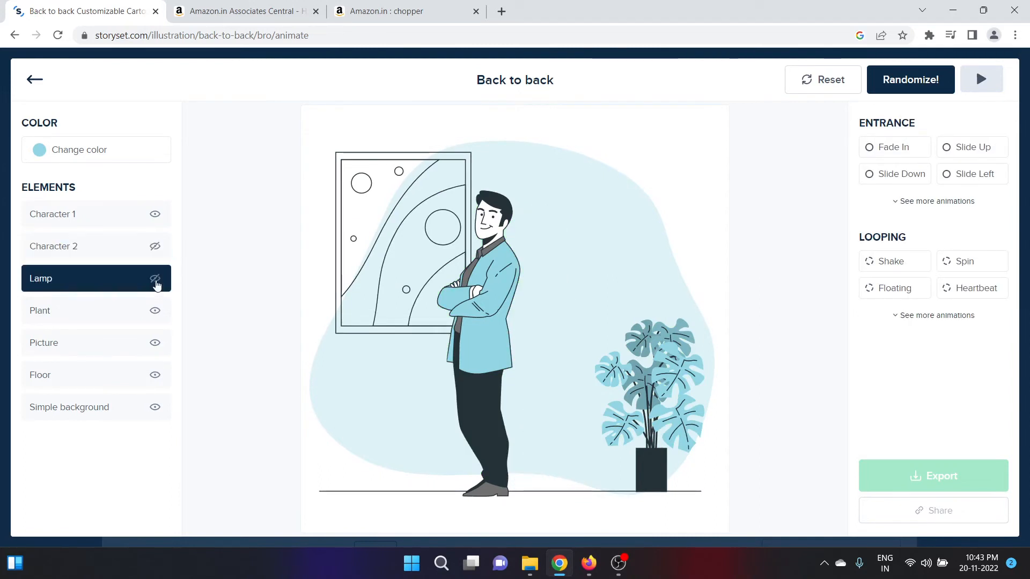
left_click(155, 311)
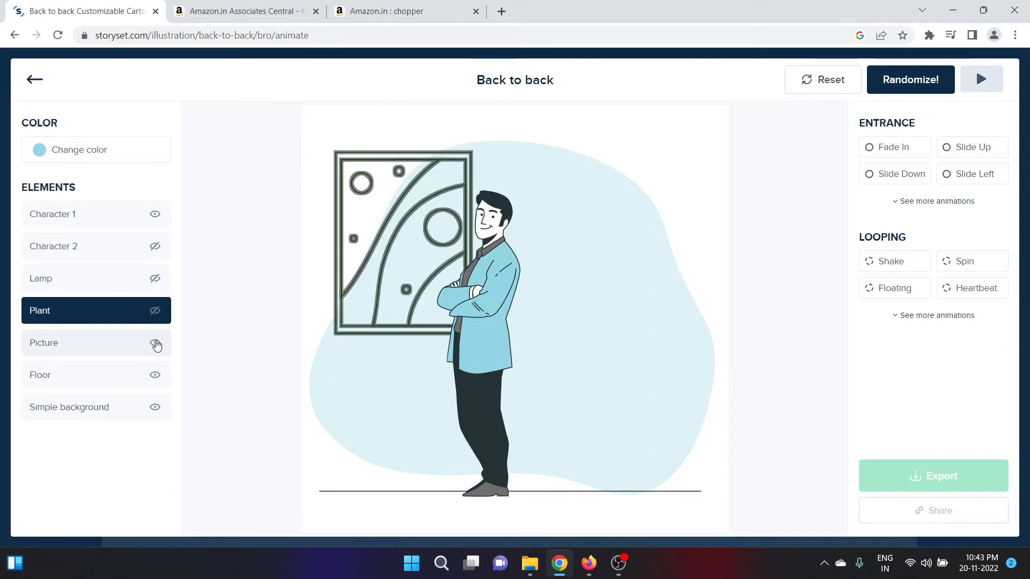
left_click(155, 344)
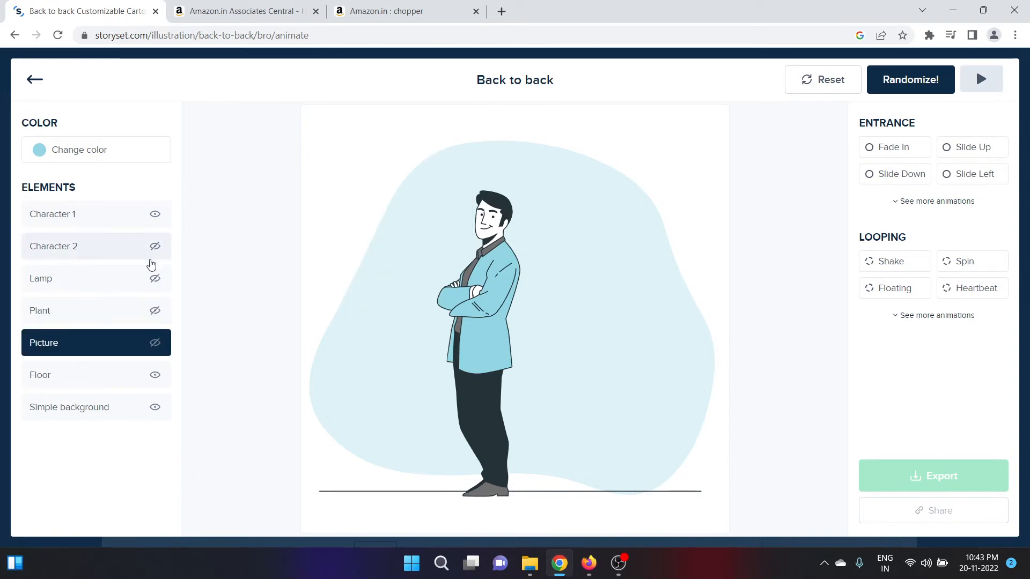
Step: Give Character 1 a Fade In entrance animation with a duration of 2.9 seconds
left_click(488, 318)
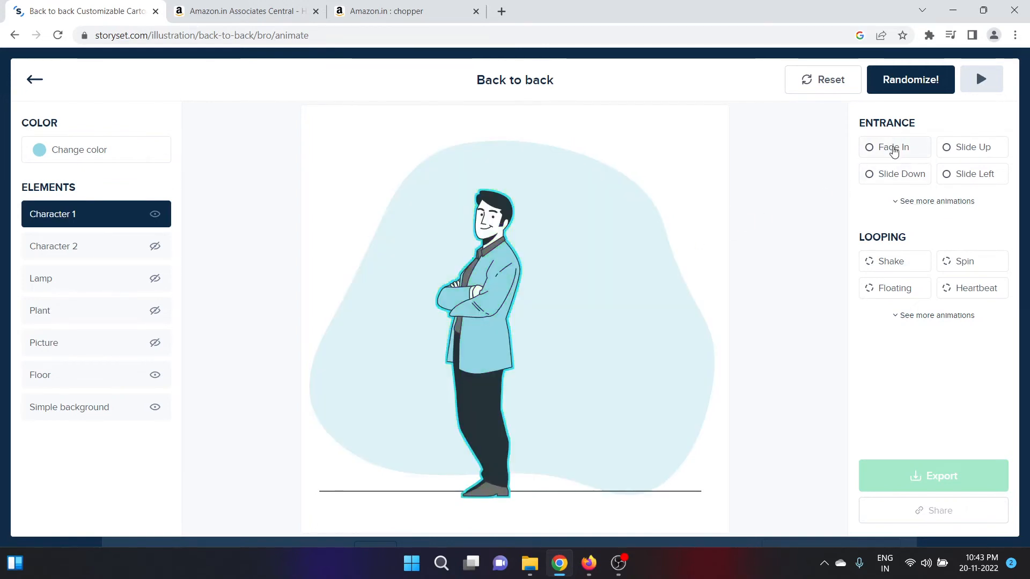
left_click(894, 148)
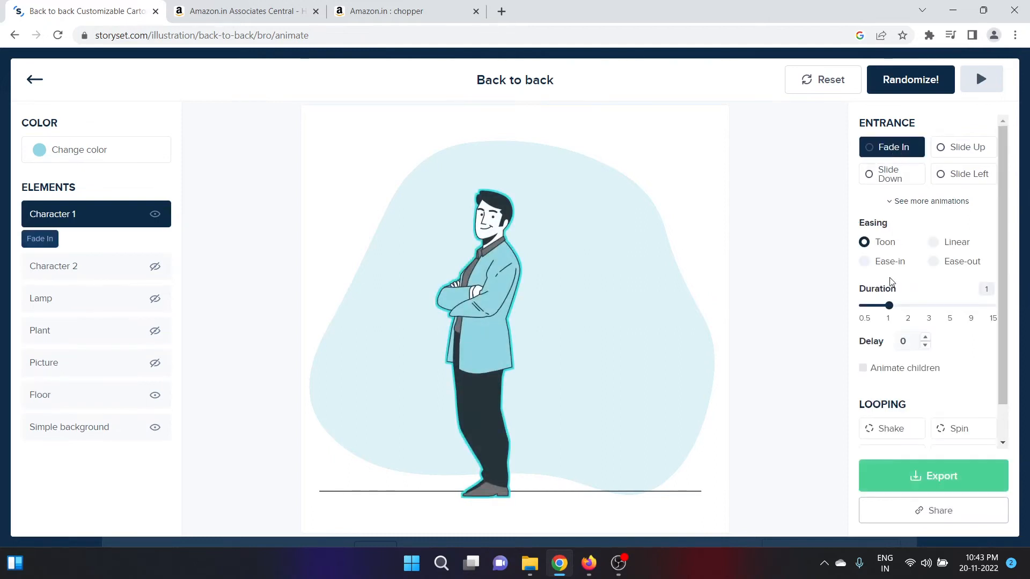
left_click_drag(889, 305, 931, 306)
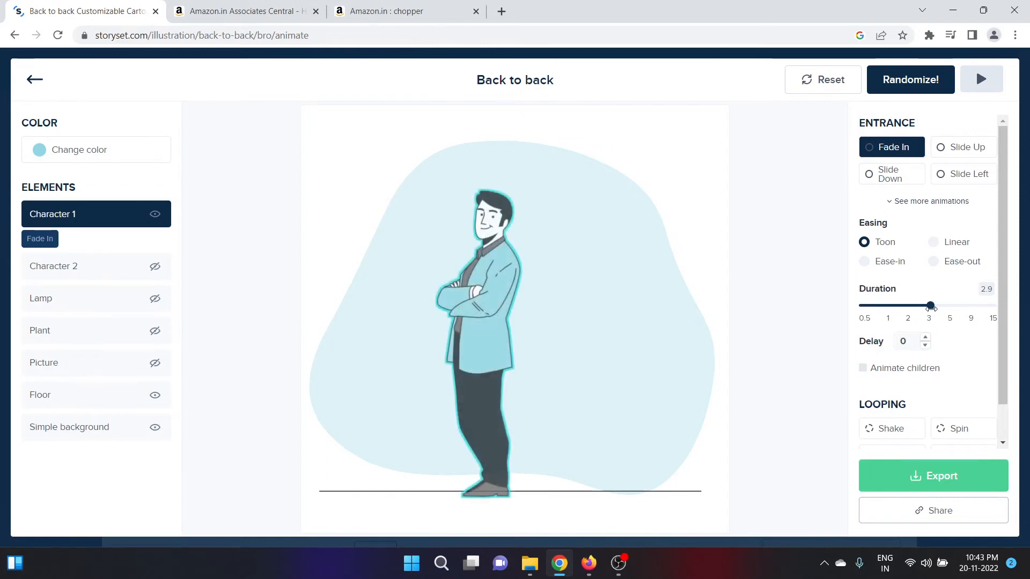
scroll(1011, 359, "down", 1)
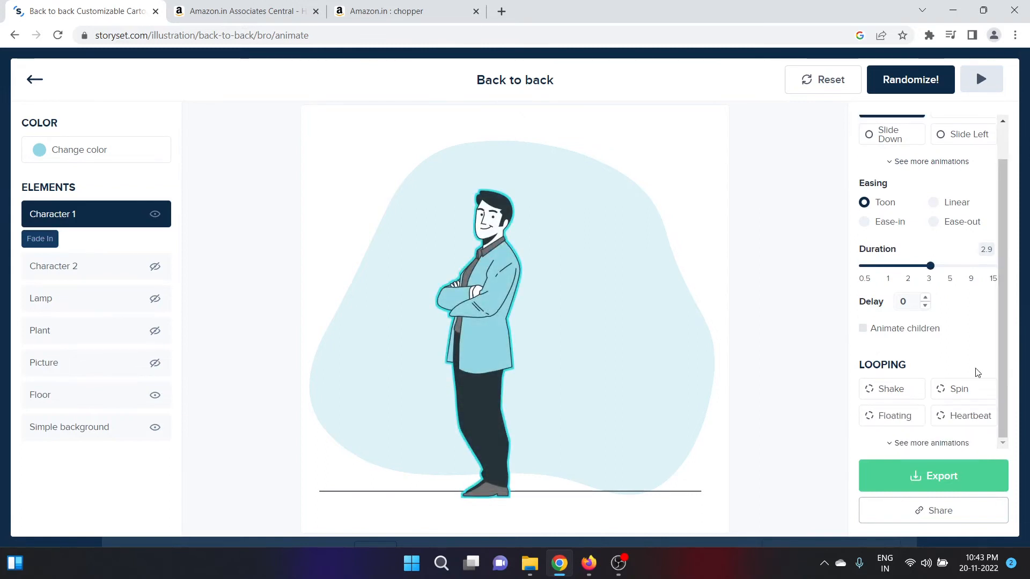
Step: Try the Shake, Spin and Floating looping animations on Character 1, shortening the Fade In duration to 1.2 seconds
left_click(892, 400)
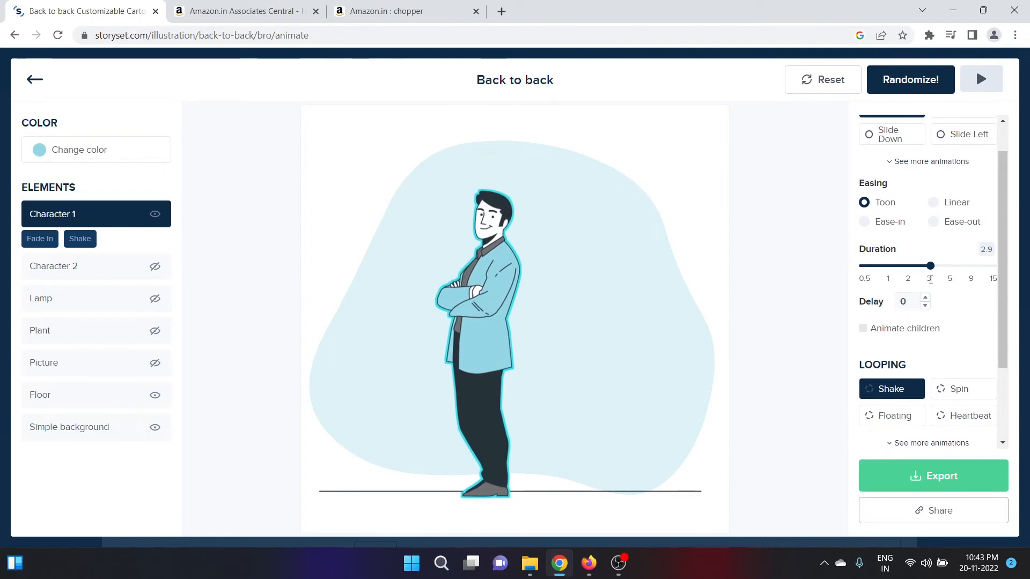
left_click_drag(931, 268, 896, 268)
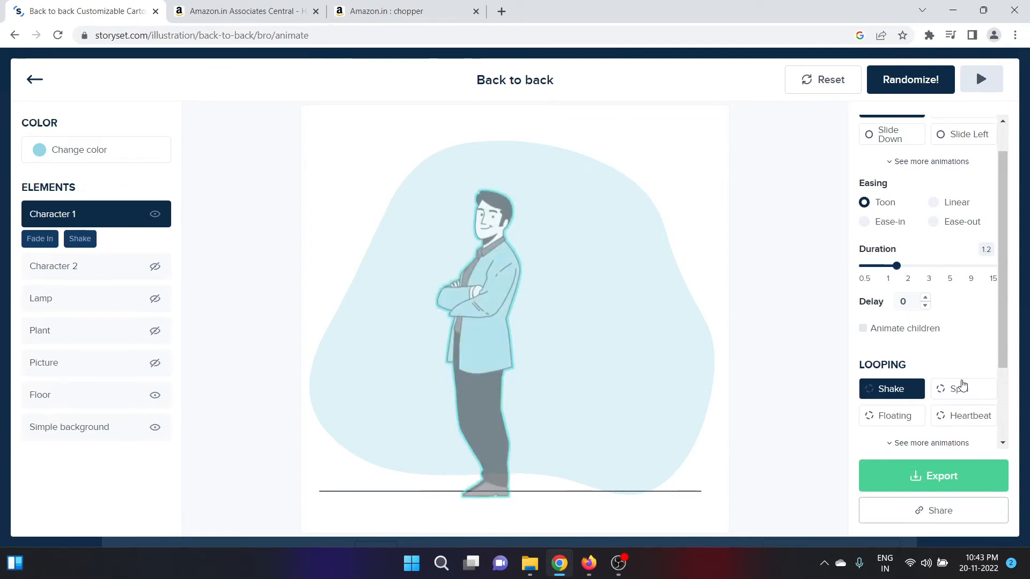
left_click(960, 395)
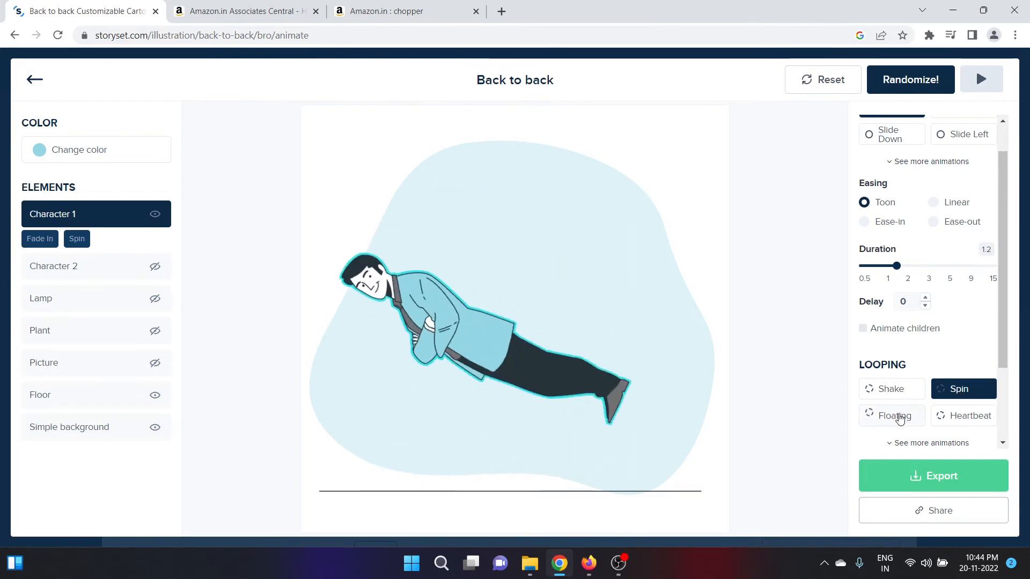
left_click(894, 416)
Step: Apply the Wind looping animation to Character 1 and remove its Fade In entrance animation
left_click_drag(1004, 361, 1004, 429)
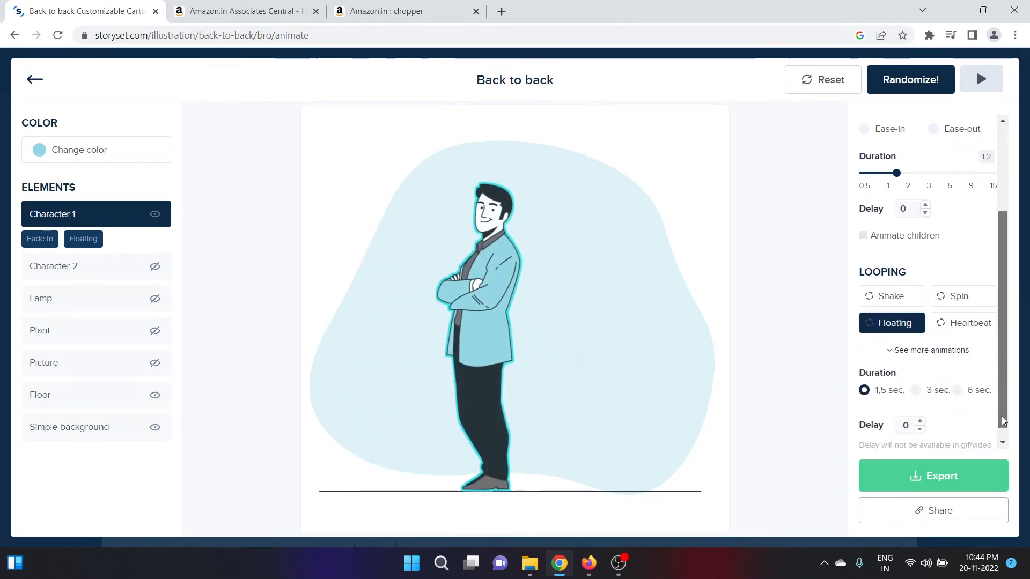
left_click(935, 340)
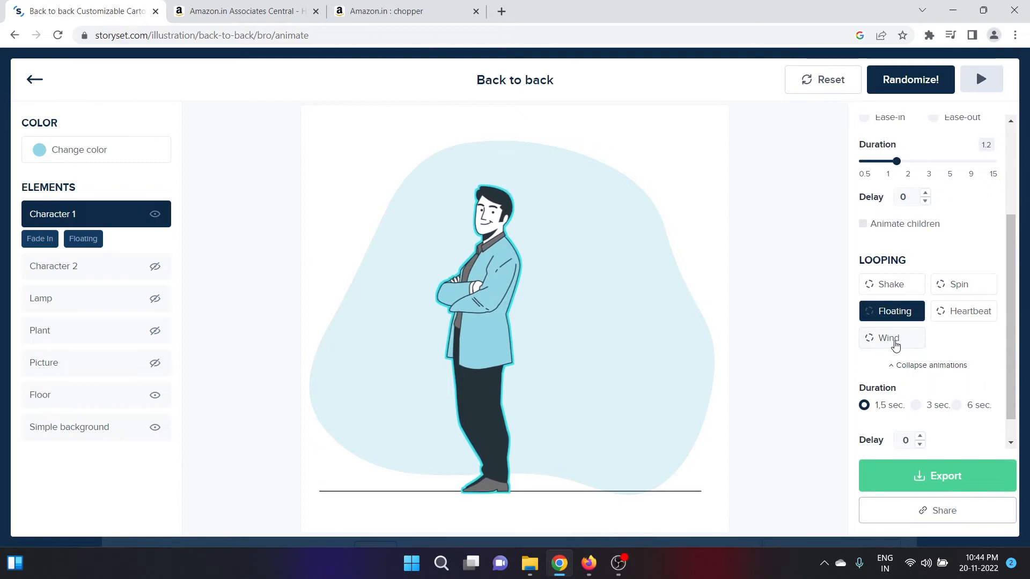
left_click(894, 341)
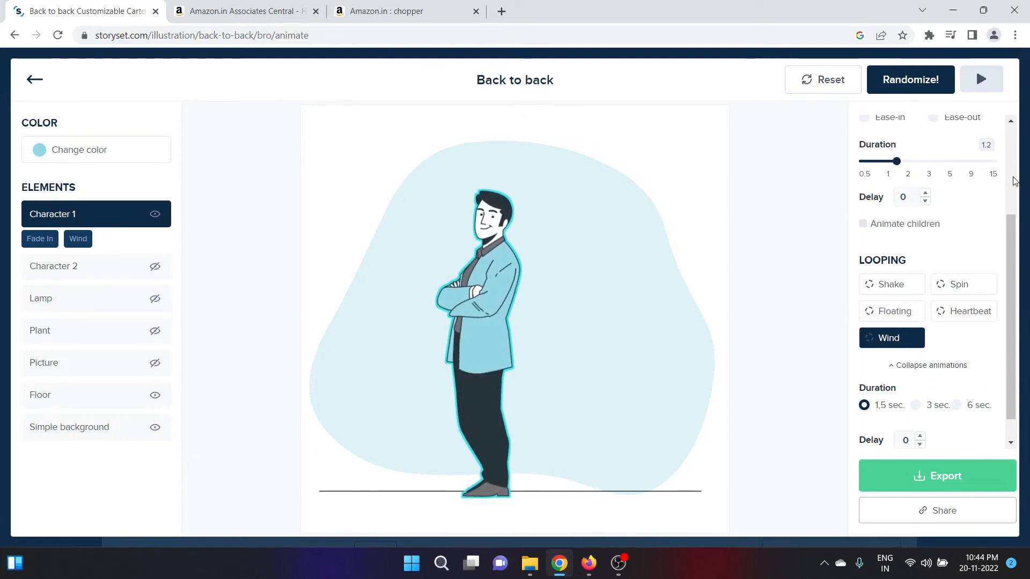
scroll(1014, 178, "up", 1)
scroll(1013, 179, "up", 3)
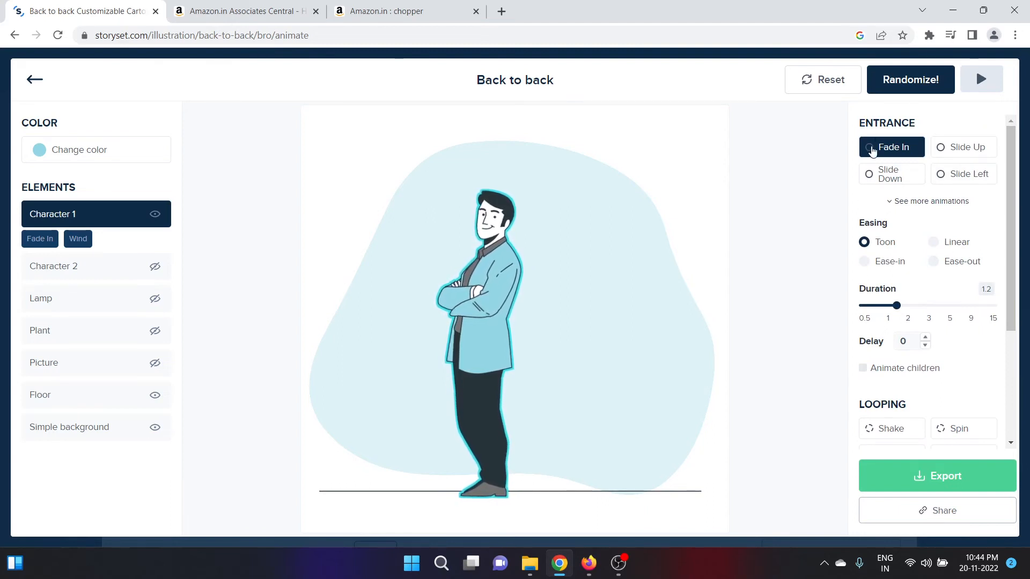
left_click(871, 151)
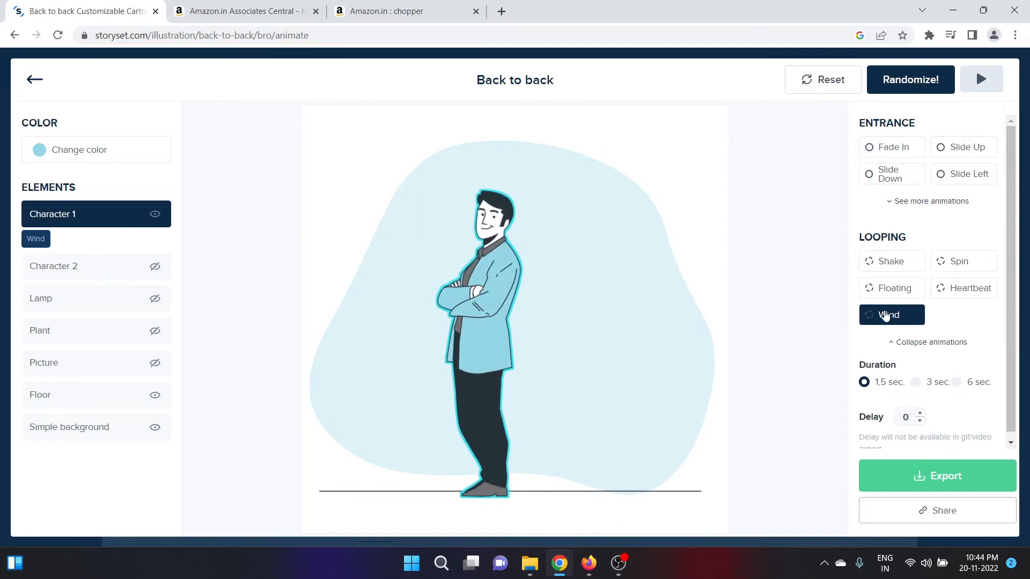
scroll(1013, 393, "down", 1)
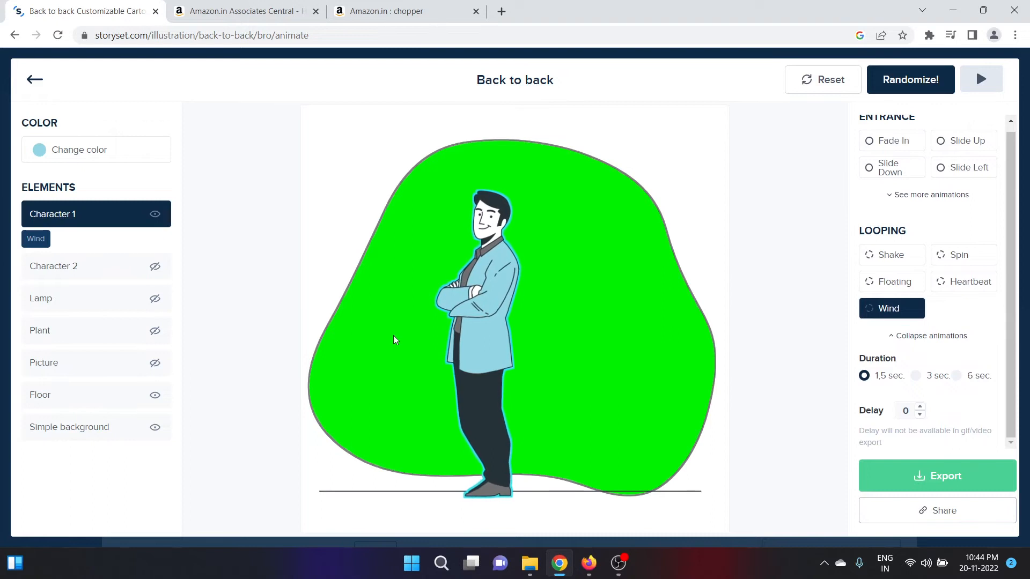
left_click(75, 156)
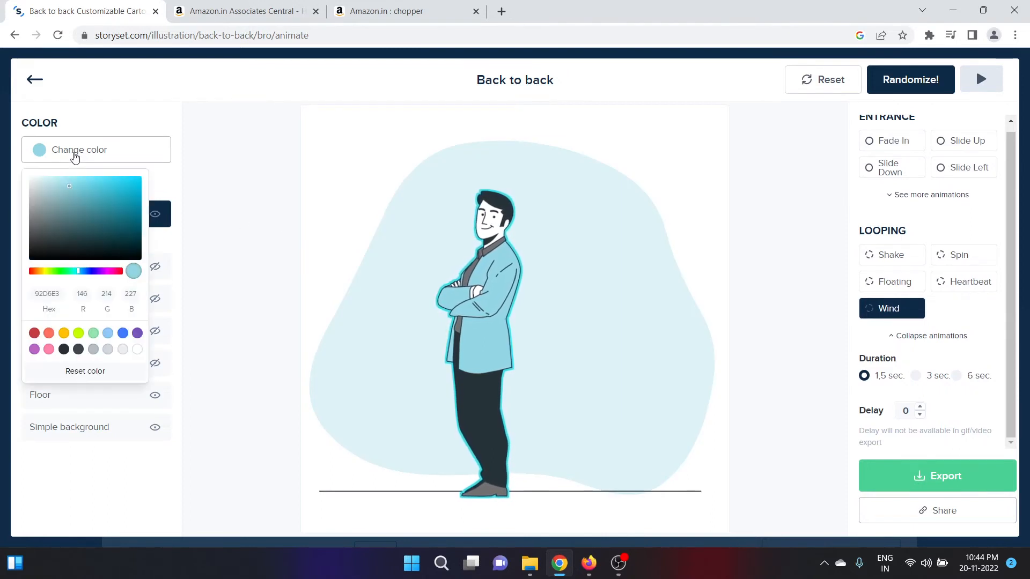
left_click(75, 155)
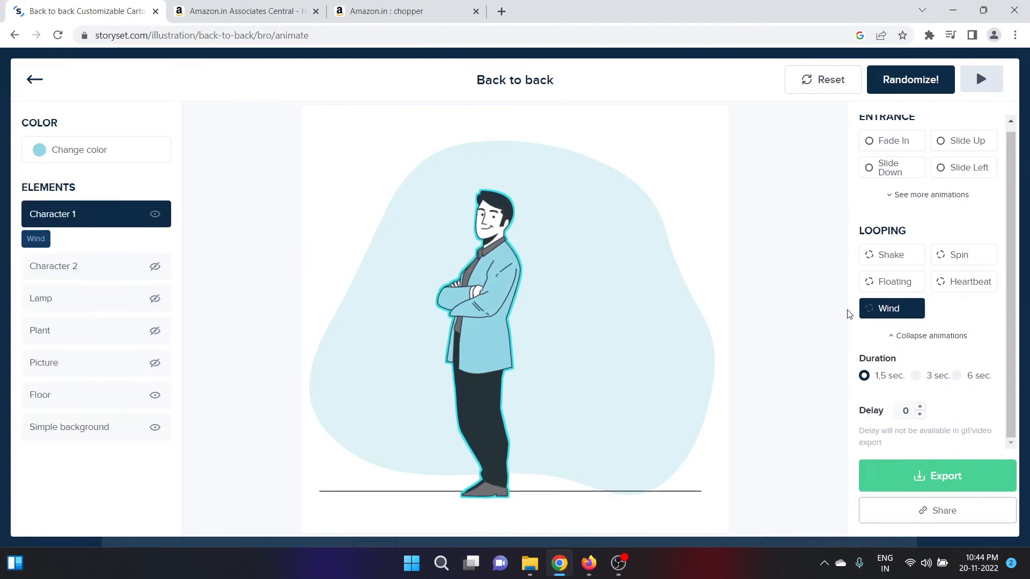
Step: Export the animation and copy its combined SVG and CSS code
left_click(934, 477)
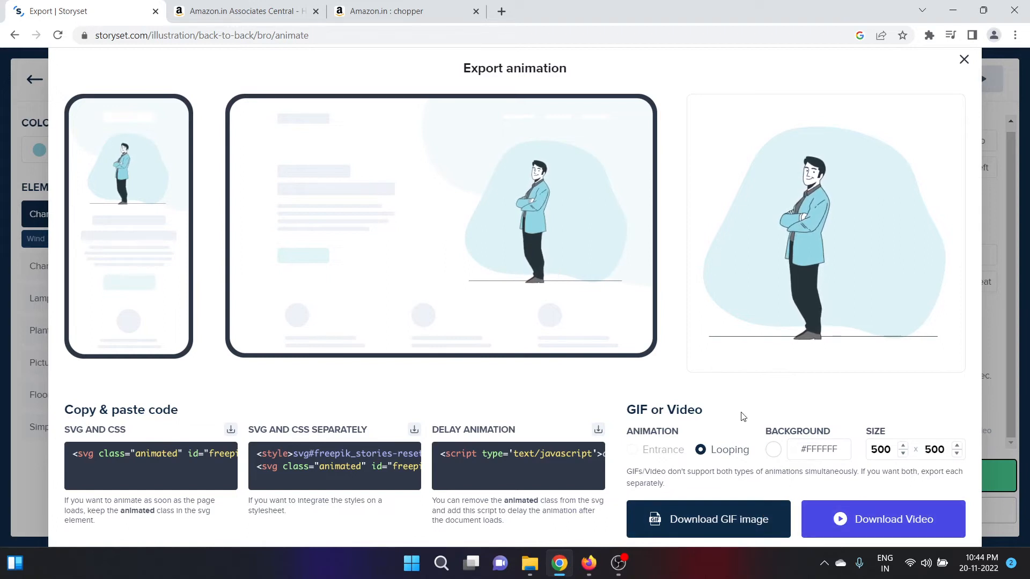
mouse_move(135, 472)
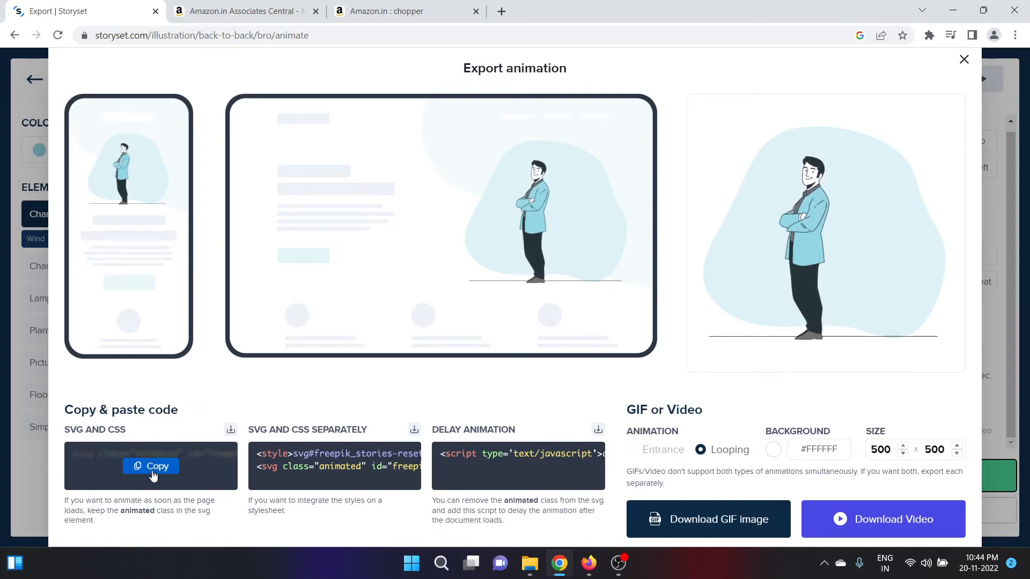
left_click(153, 472)
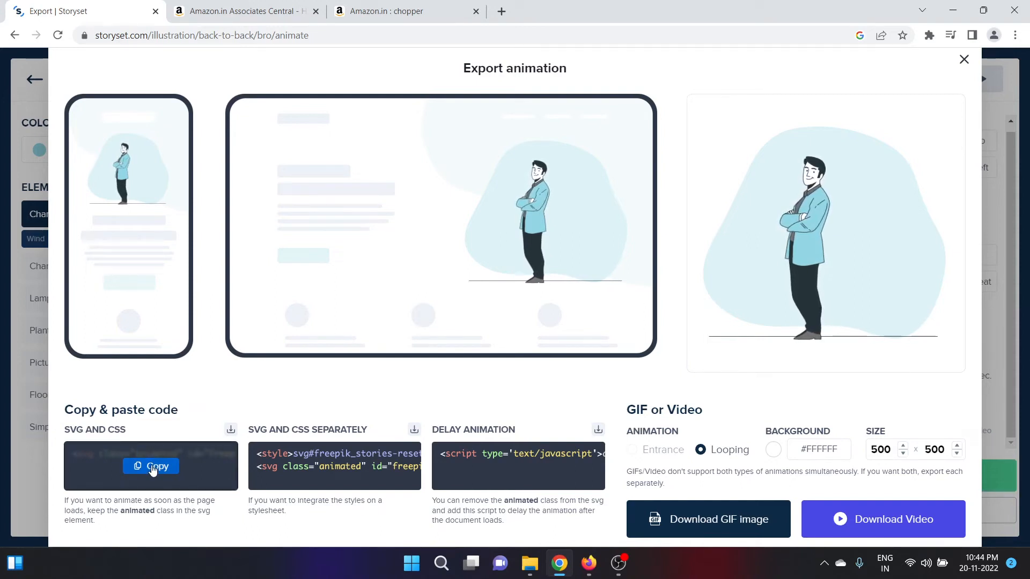
Step: Switch to Google Sites and embed the copied SVG and CSS animation code beneath the Clothes page header
left_click(589, 563)
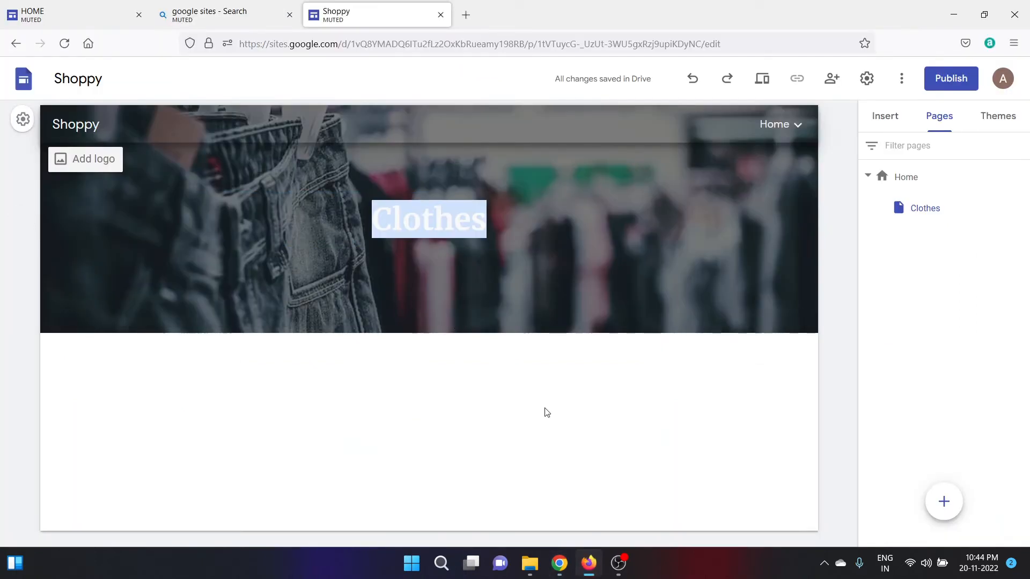
left_click(492, 234)
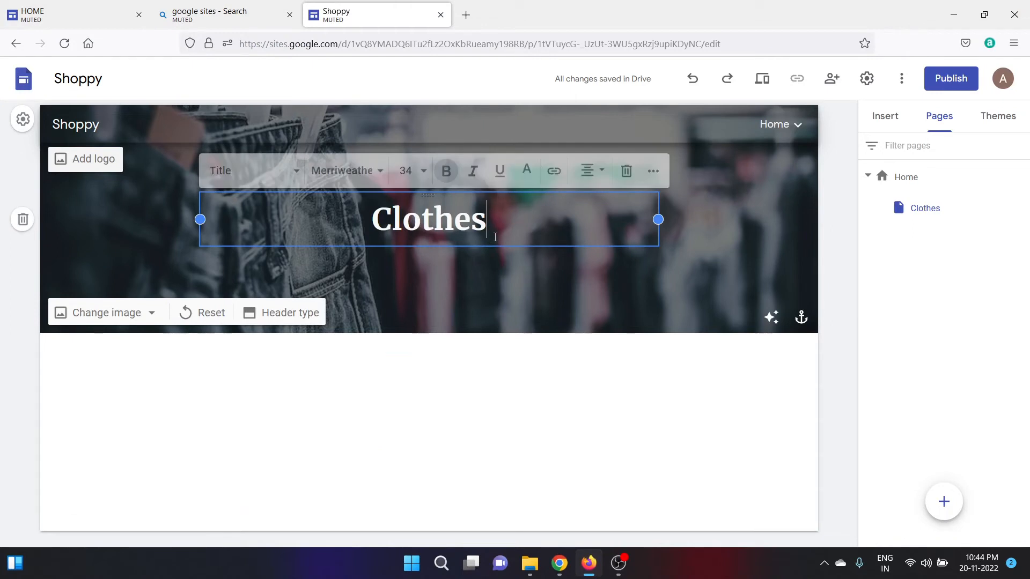
left_click(513, 398)
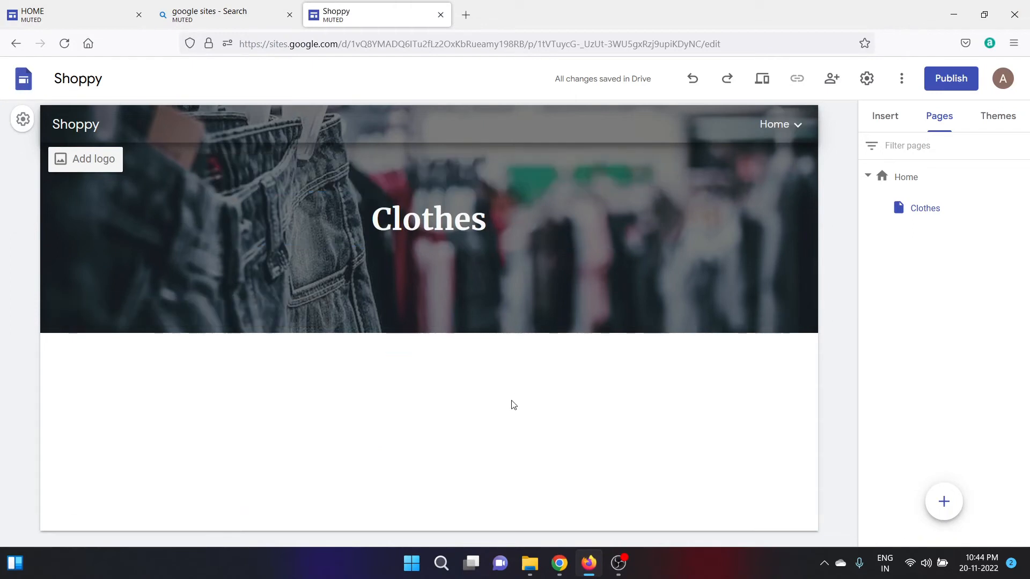
left_click(886, 117)
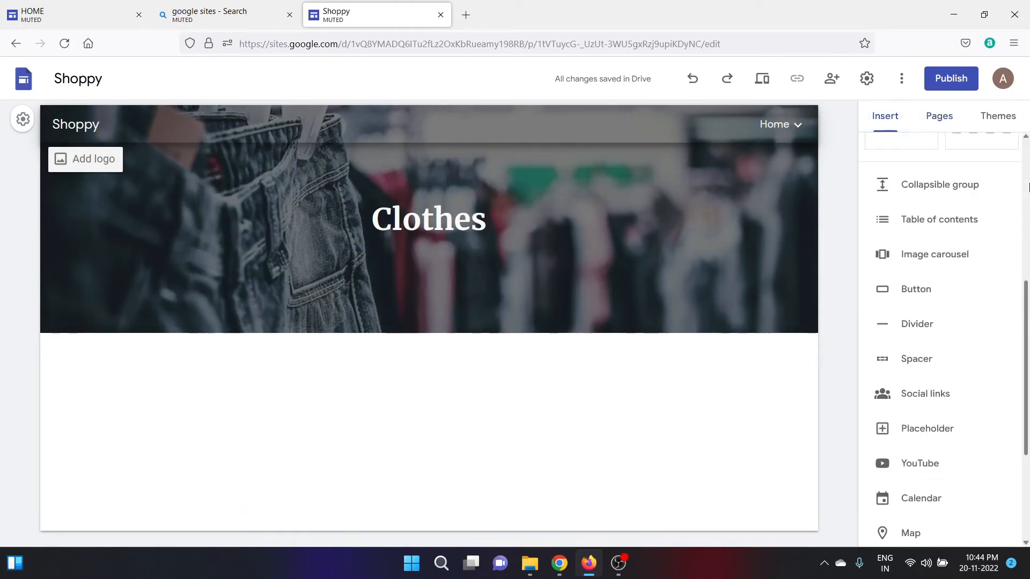
scroll(950, 235, "up", 5)
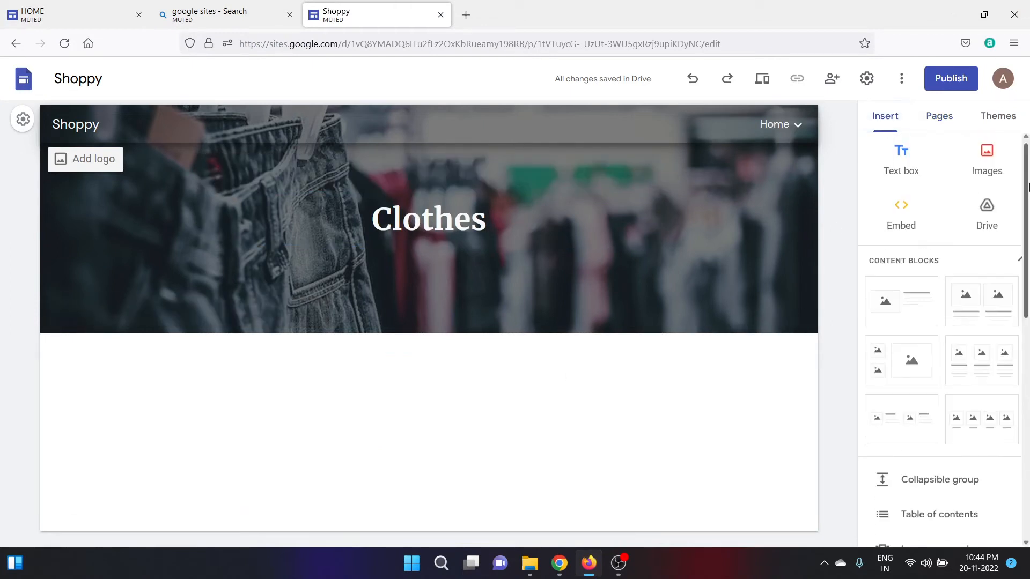
left_click(899, 221)
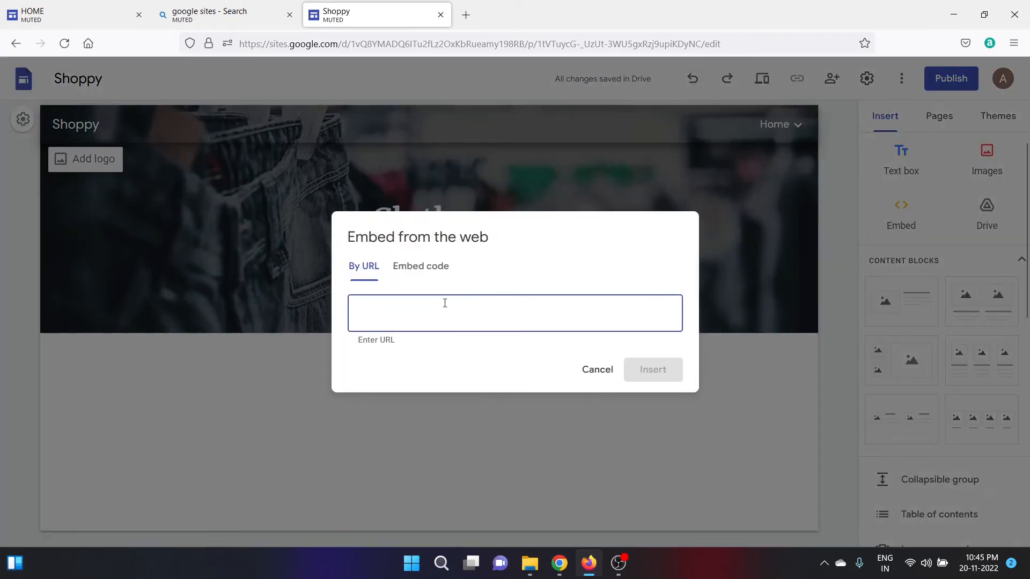
left_click(418, 273)
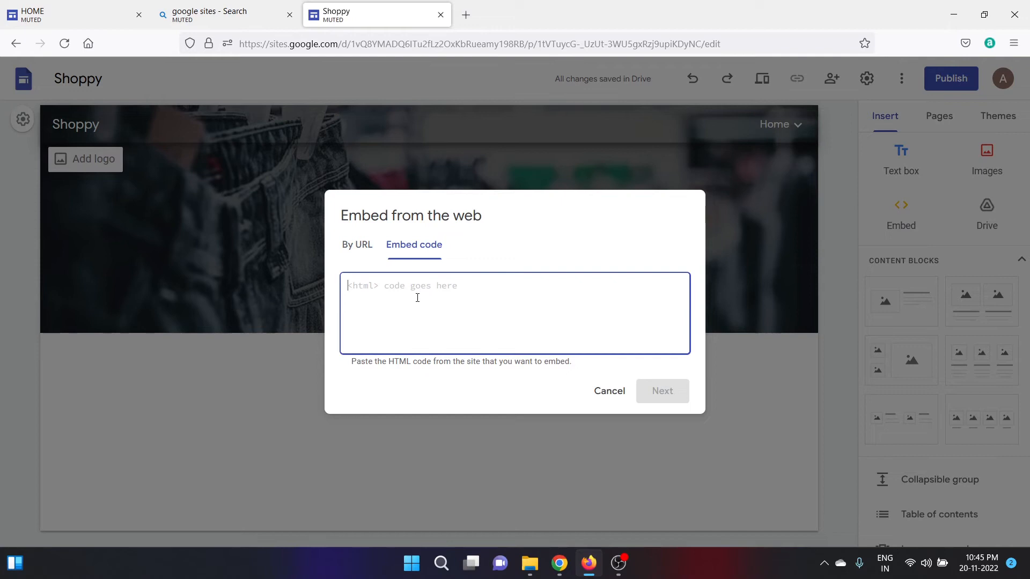
key("ctrl+v")
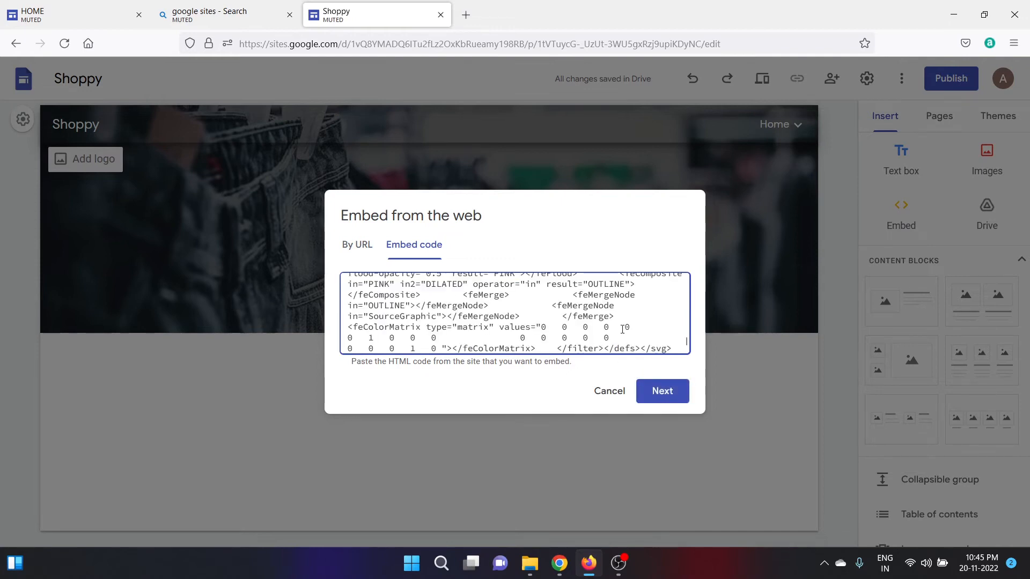
left_click(662, 394)
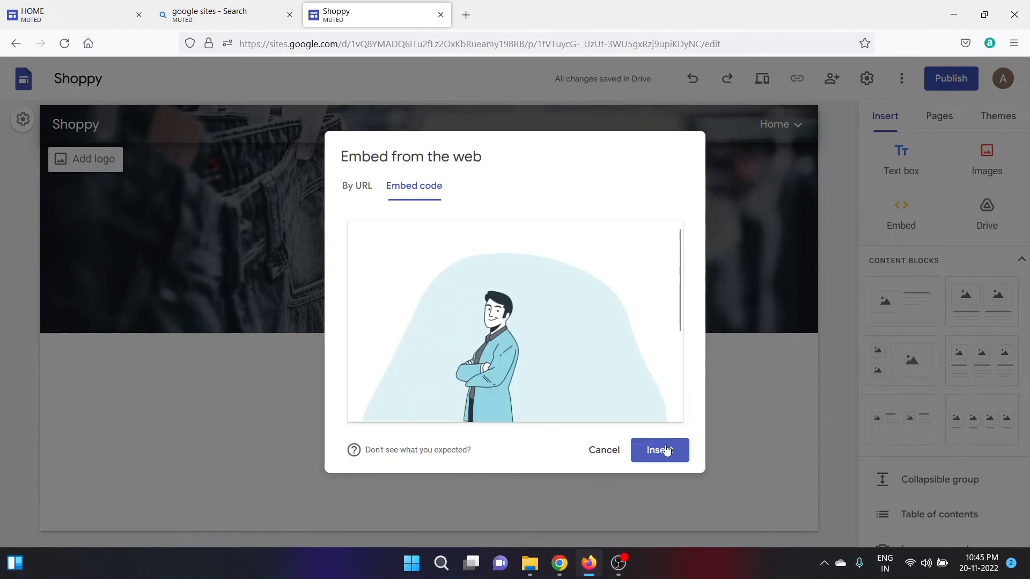
left_click(665, 451)
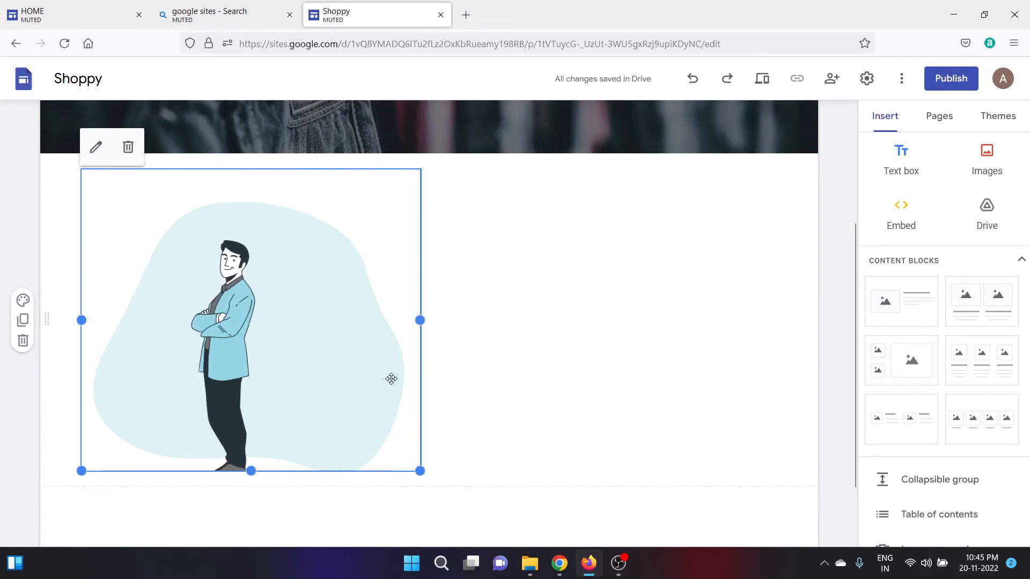
Step: Shrink the embedded illustration to a small square that shows the whole figure, and check it in the phone preview
left_click_drag(420, 471, 237, 379)
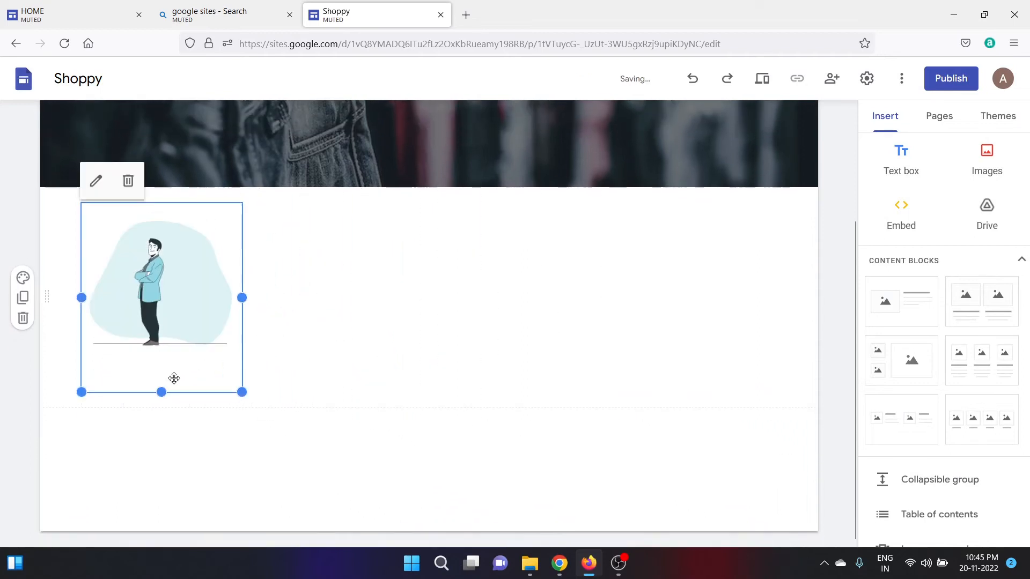
left_click_drag(161, 392, 165, 369)
left_click(319, 349)
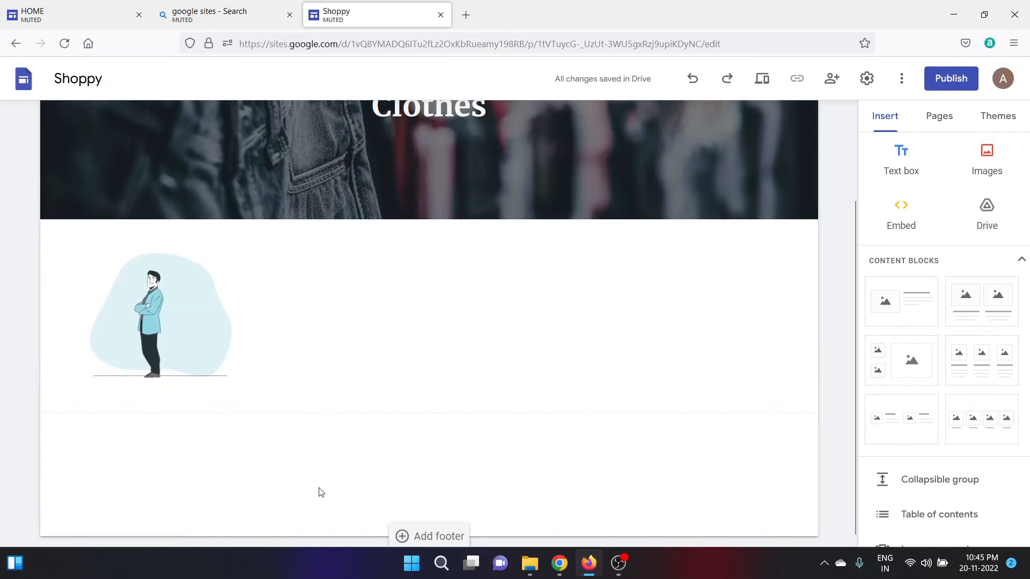
left_click(761, 79)
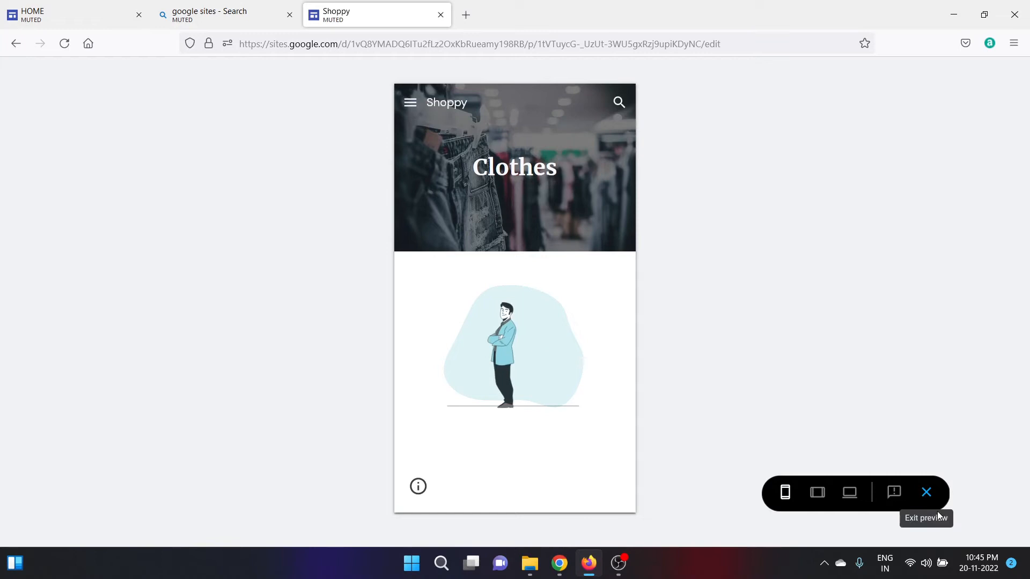
left_click(927, 493)
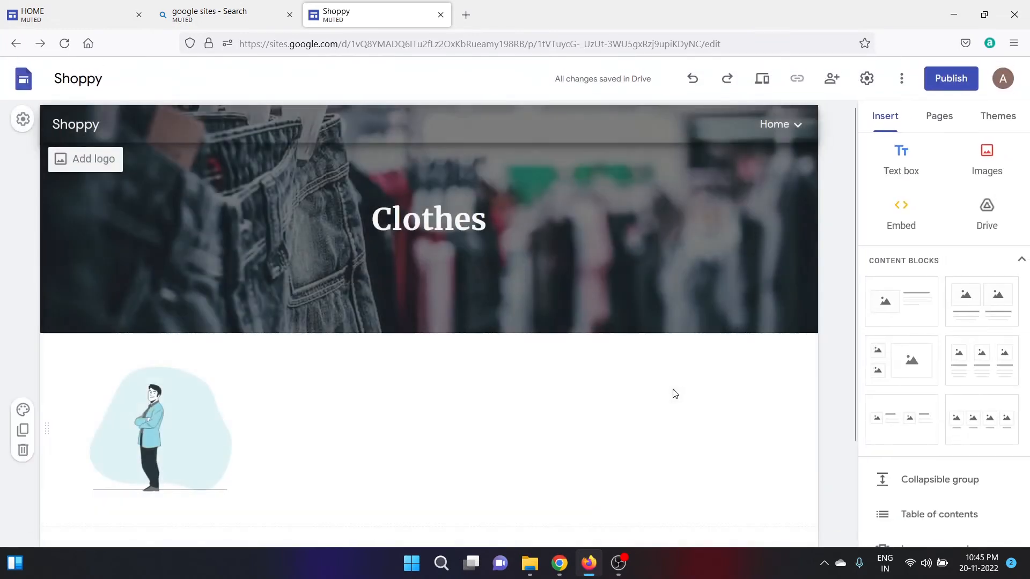
Step: Insert a button named Men's Clothing with the placeholder link dsfdf below the illustration, and check it in the phone preview
left_click(189, 470)
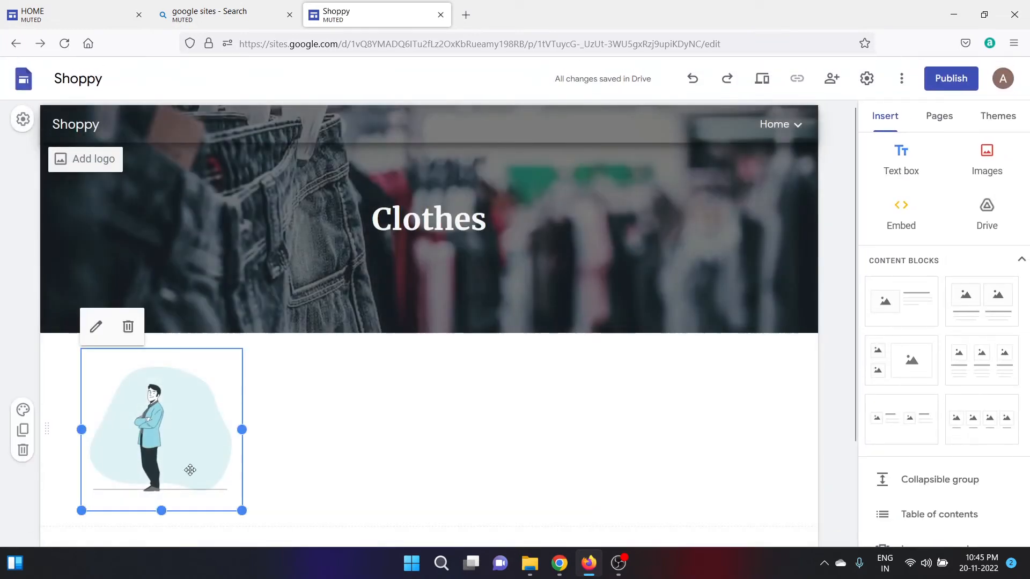
left_click(316, 471)
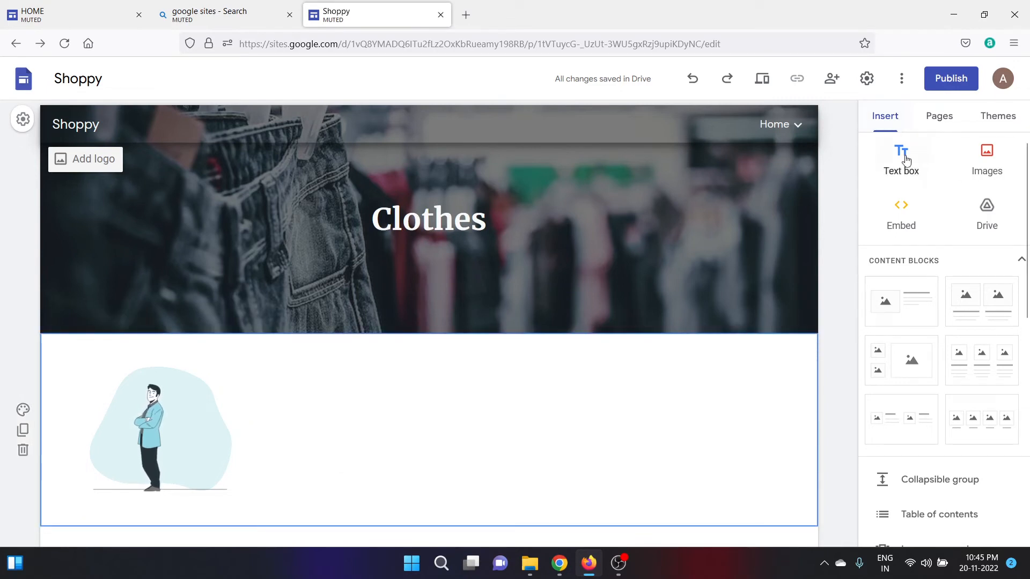
scroll(952, 341, "down", 5)
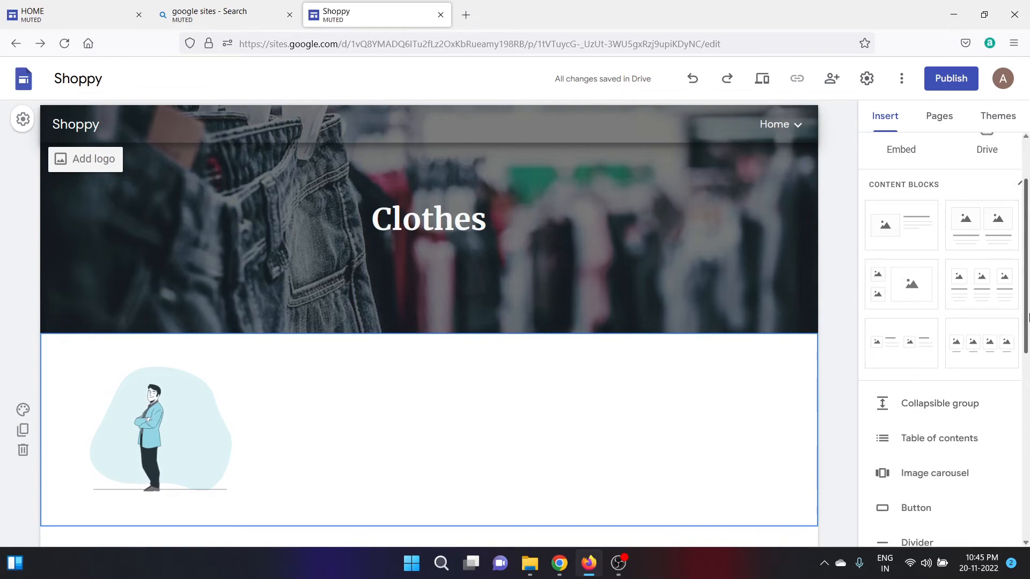
left_click(941, 328)
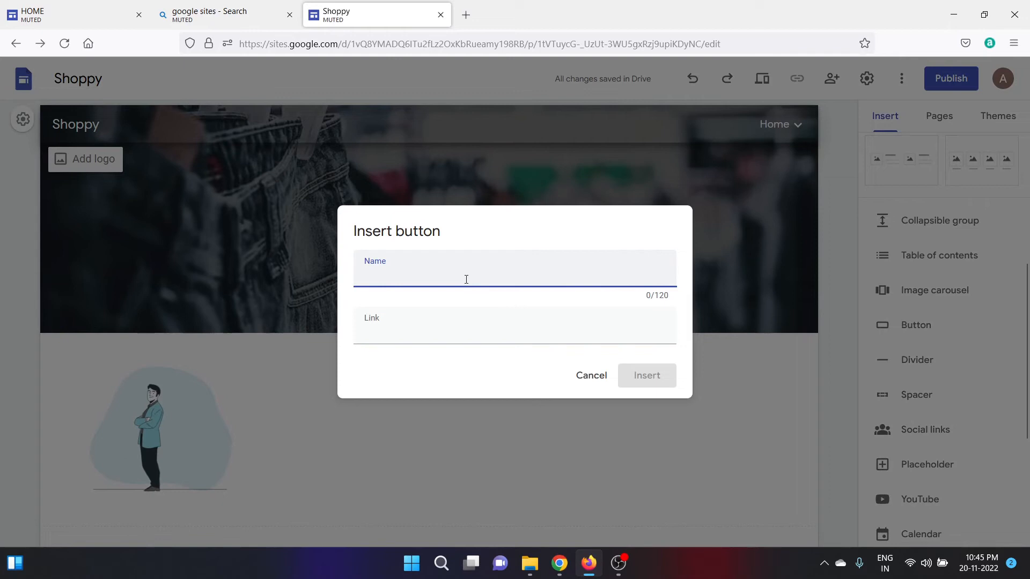
type("M")
key("Caps_Lock")
type("en")
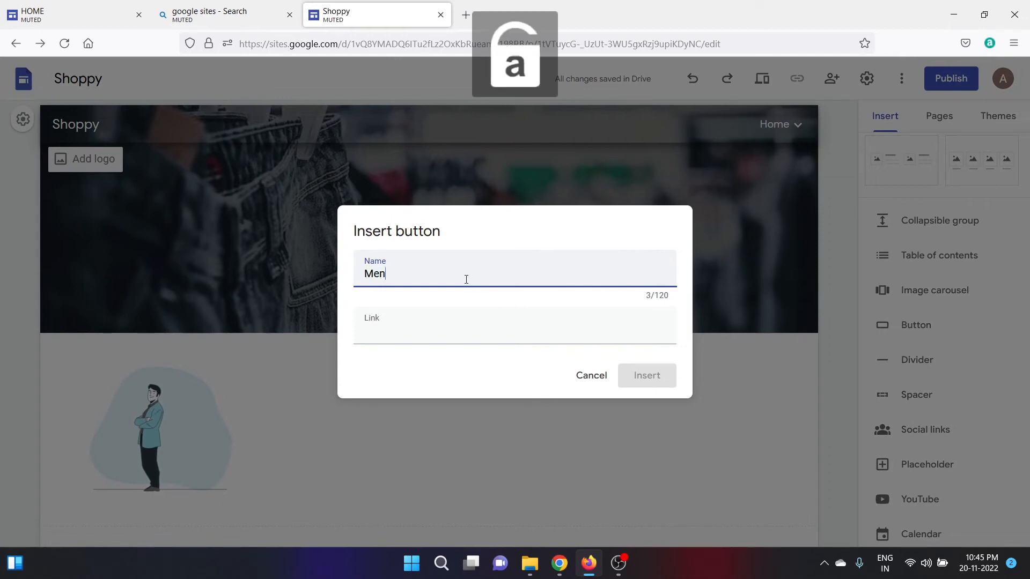
type("'s")
key("Caps_Lock")
type("C")
key("Caps_Lock")
type("loth")
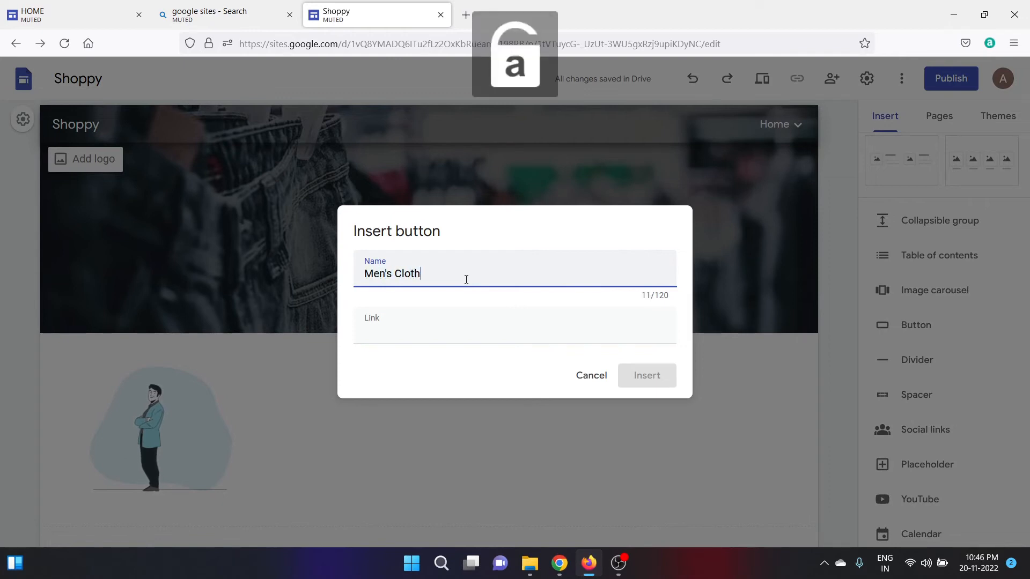
type("ing")
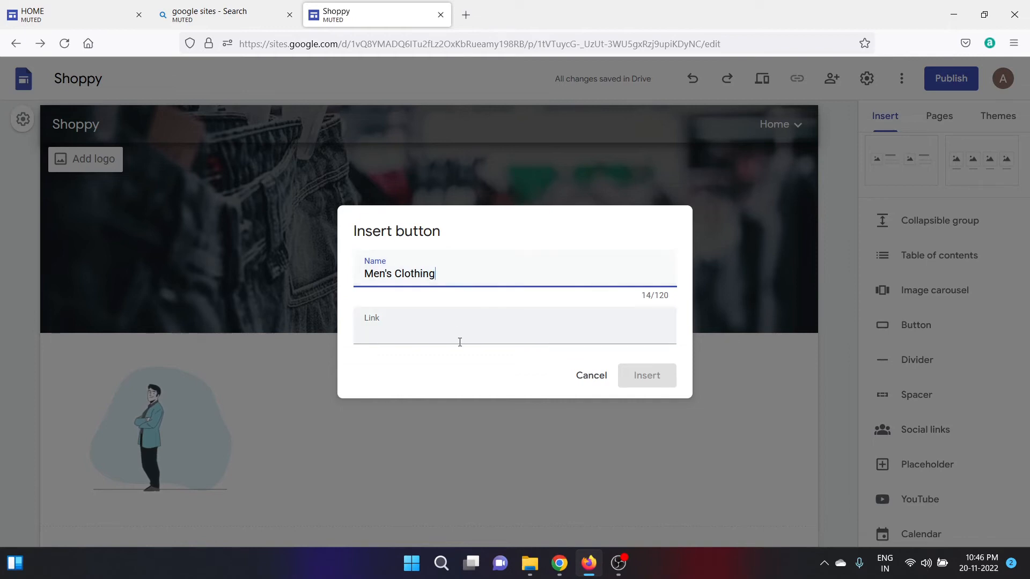
left_click(436, 328)
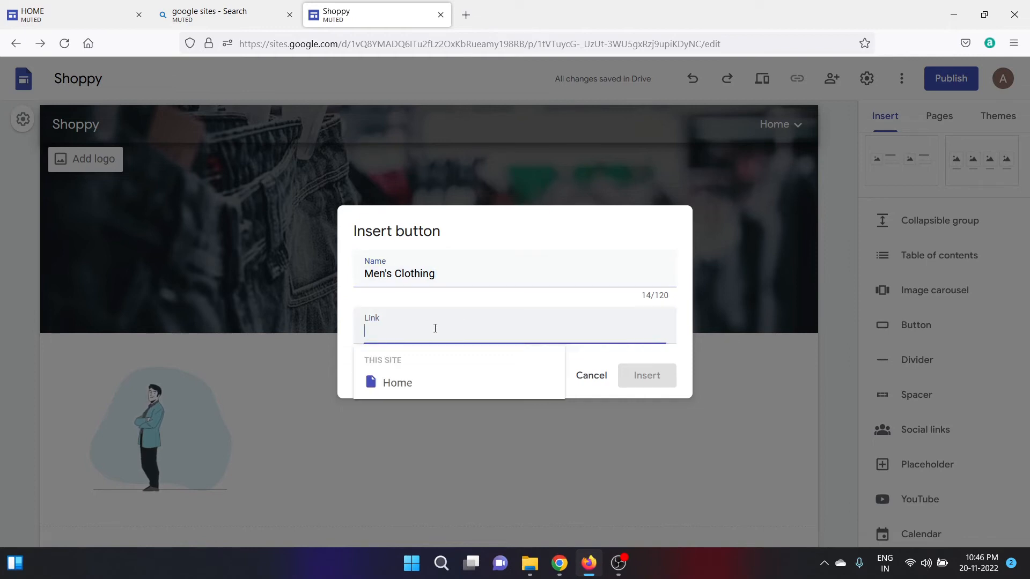
type("dsfdf")
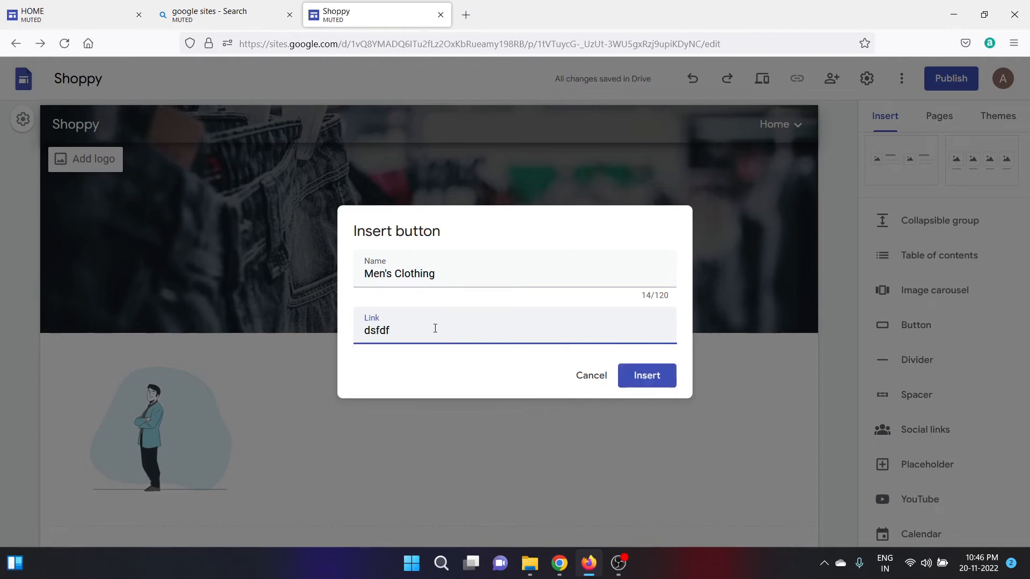
left_click(645, 377)
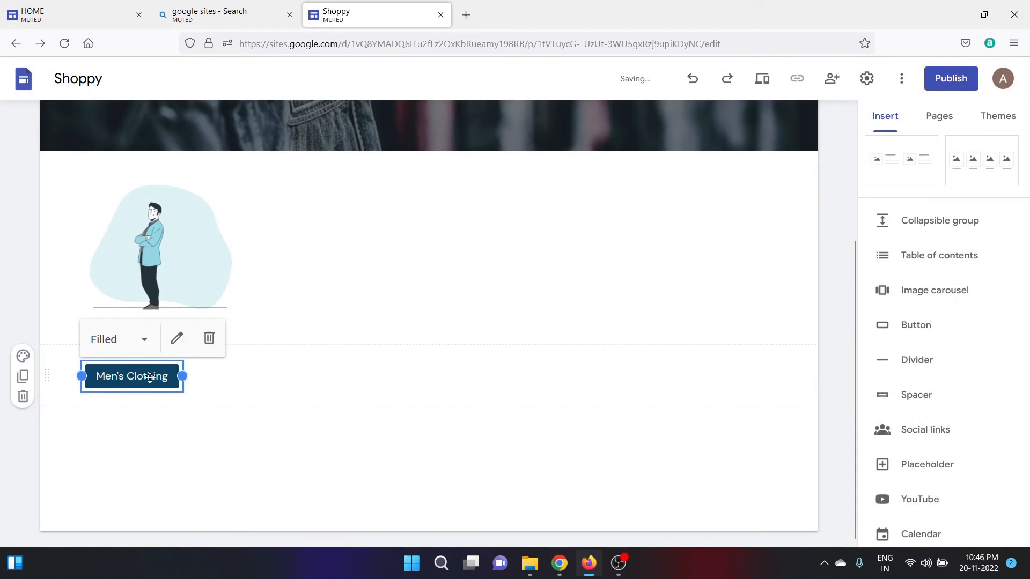
left_click(253, 393)
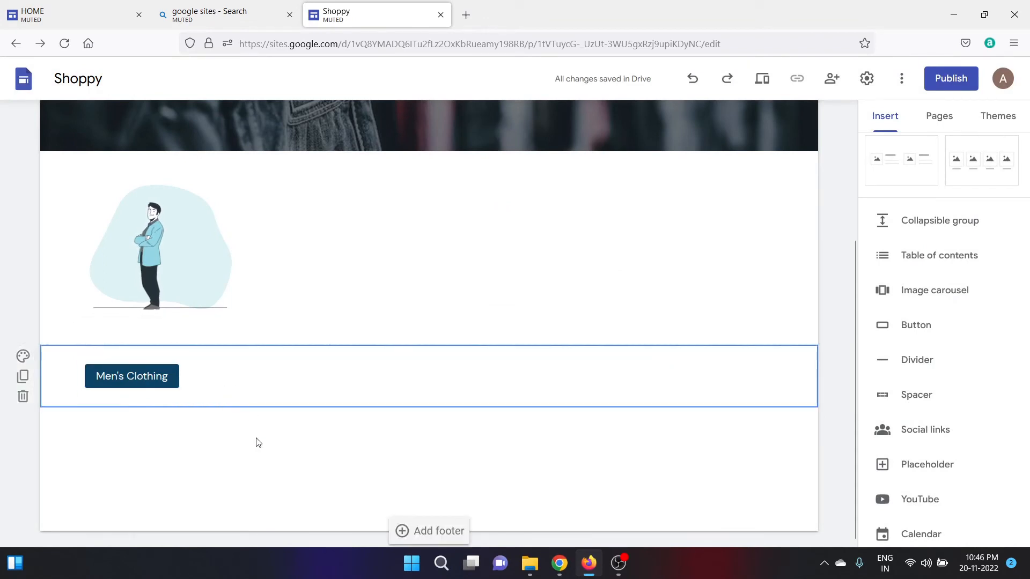
left_click(761, 80)
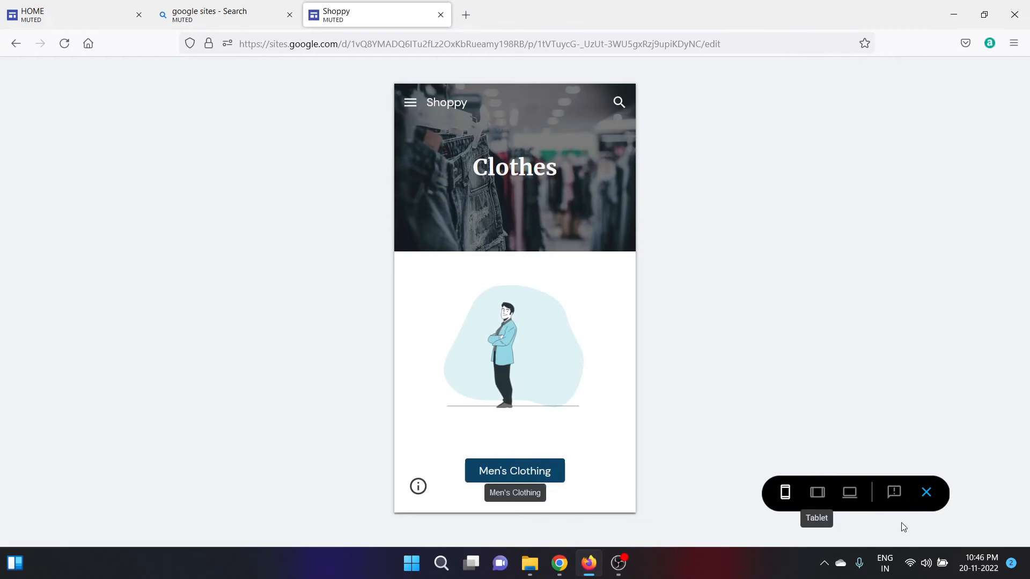
left_click(926, 492)
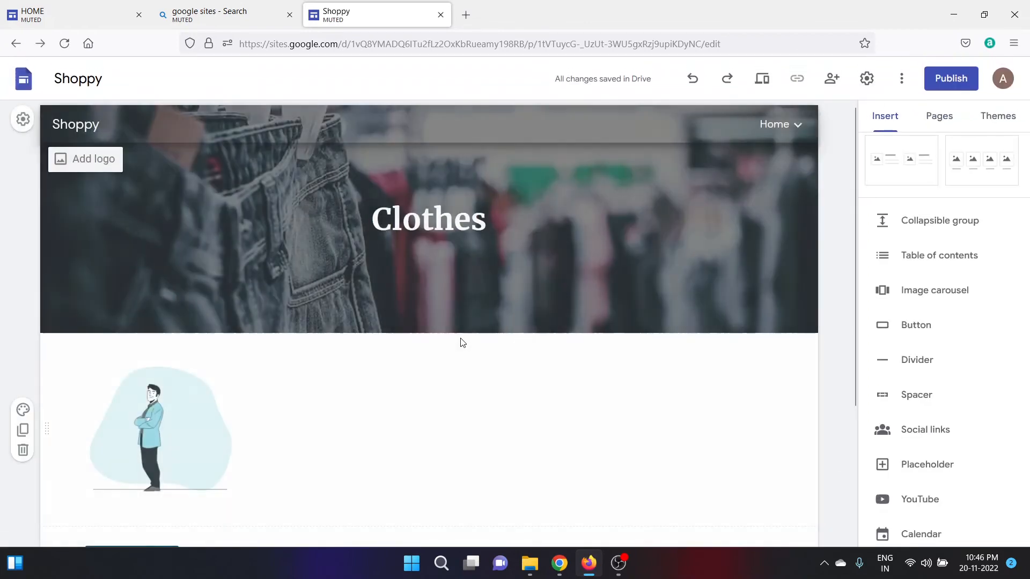
Step: Move the Men's Clothing button beside the illustration and widen it to about twice its original width
left_click_drag(855, 224, 857, 288)
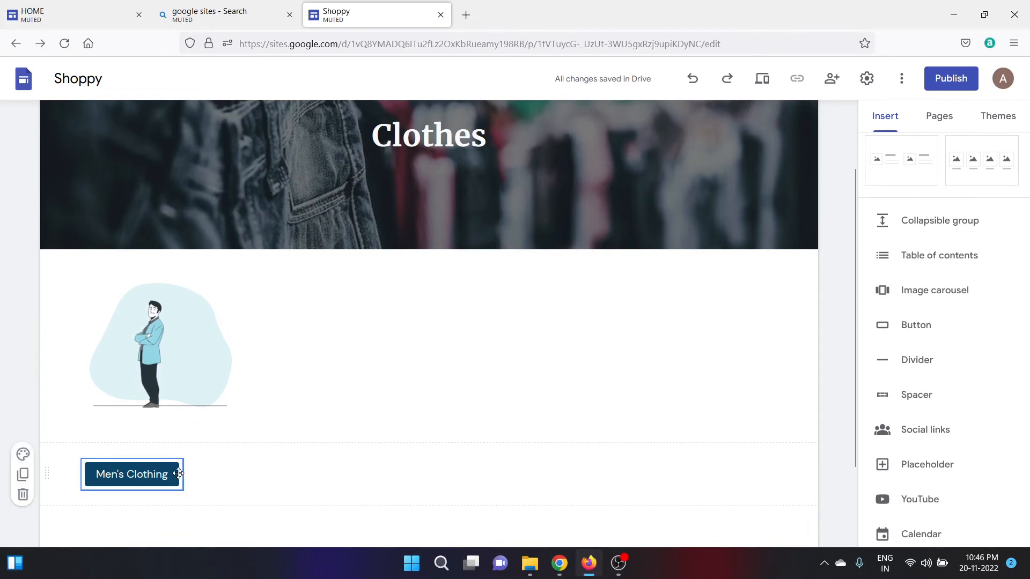
left_click_drag(124, 476, 289, 333)
left_click(310, 279)
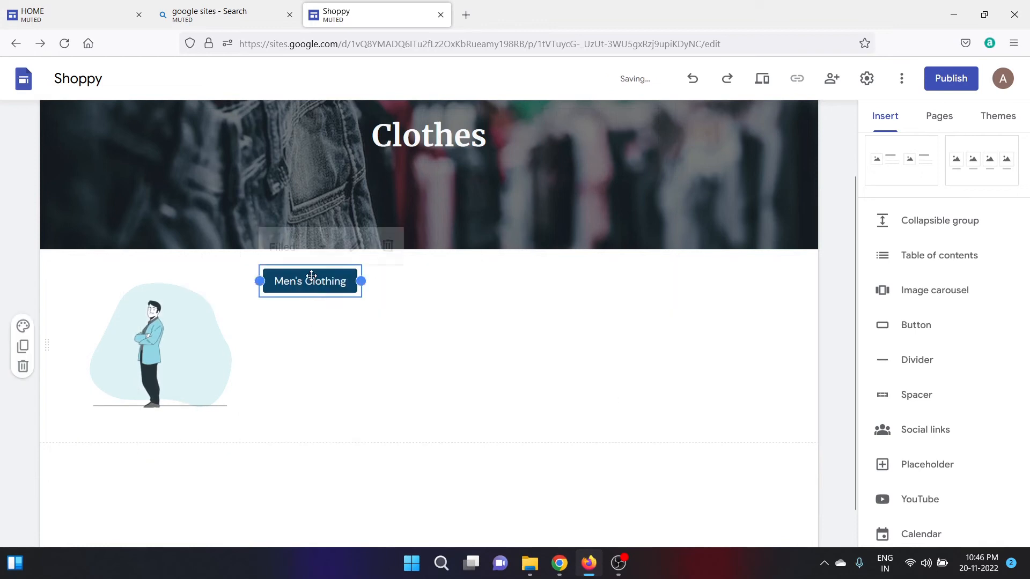
left_click_drag(360, 281, 538, 281)
left_click(518, 374)
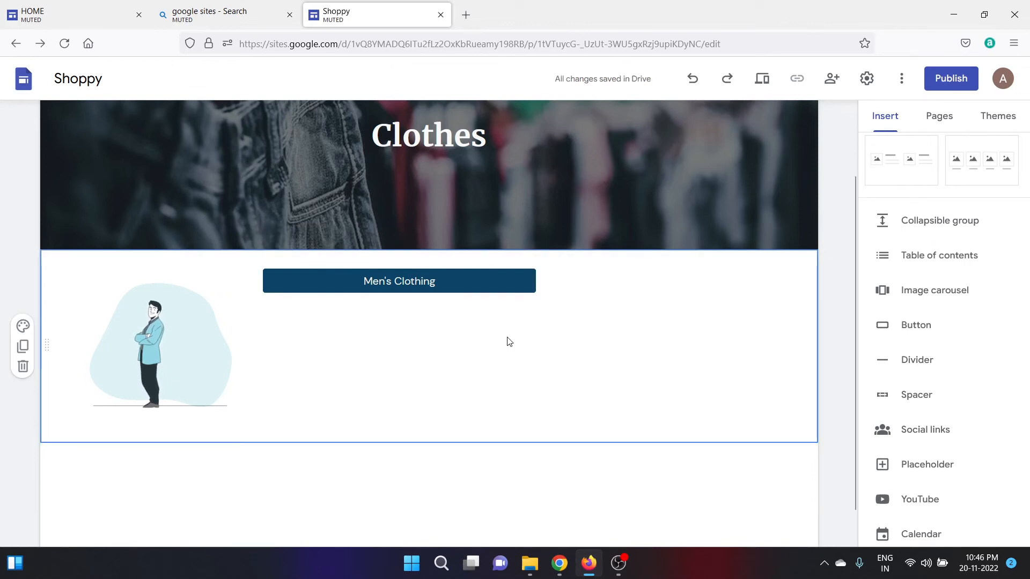
left_click(513, 287)
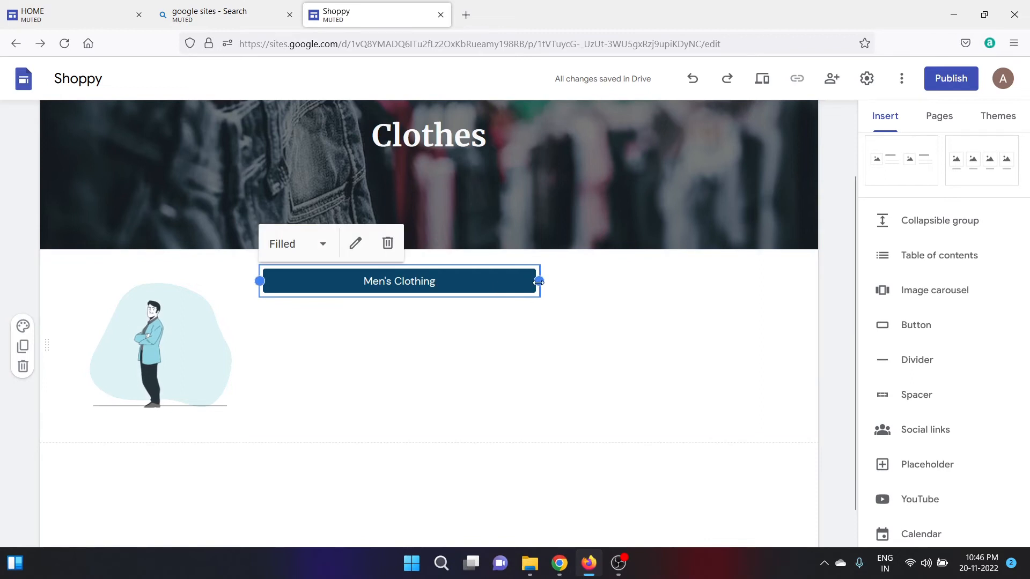
left_click_drag(538, 281, 476, 291)
left_click(441, 365)
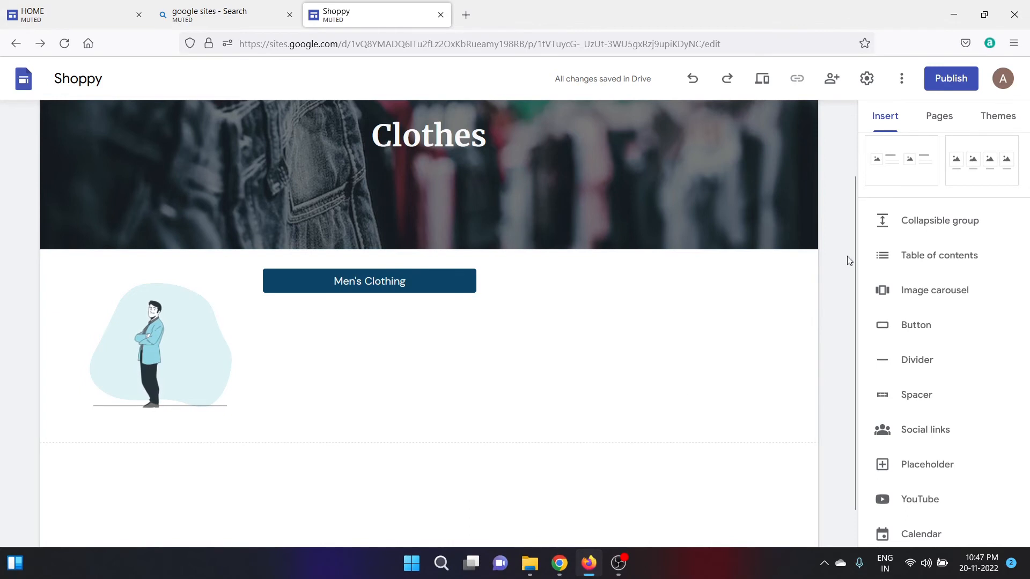
Step: Open the Home page and replace the Clothes button's link with the site's Clothes page
scroll(852, 139, "up", 2)
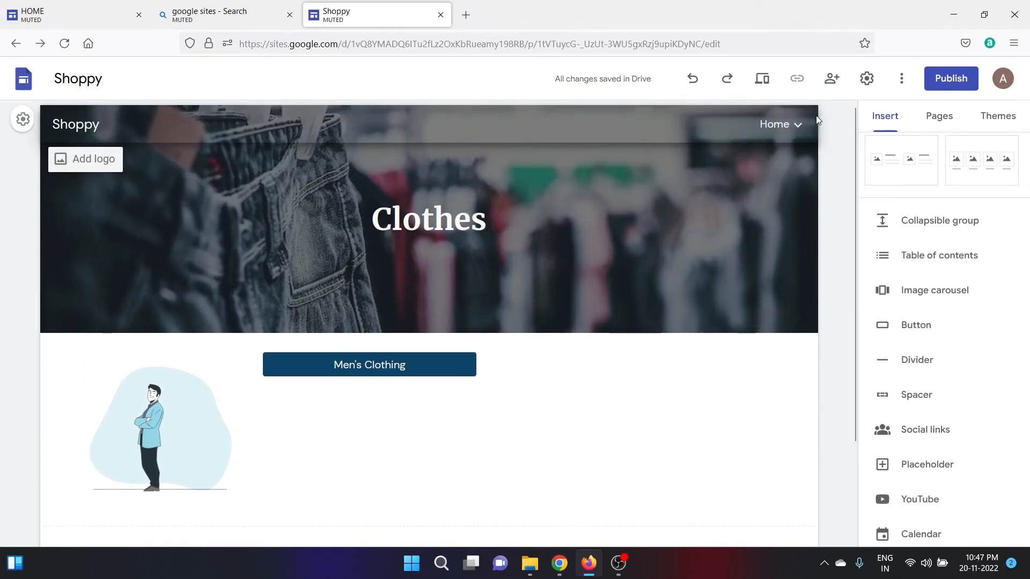
left_click(775, 127)
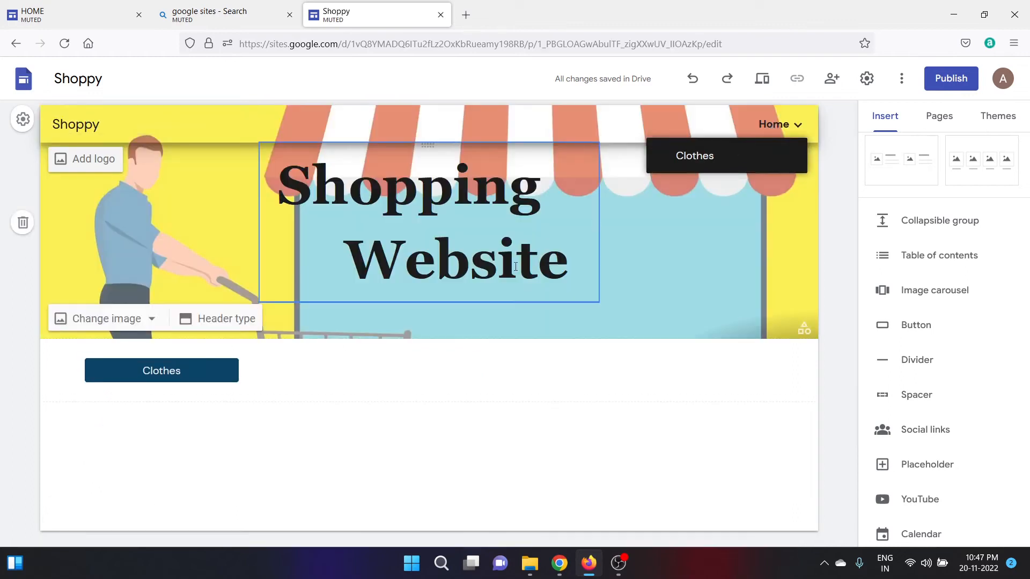
left_click(163, 373)
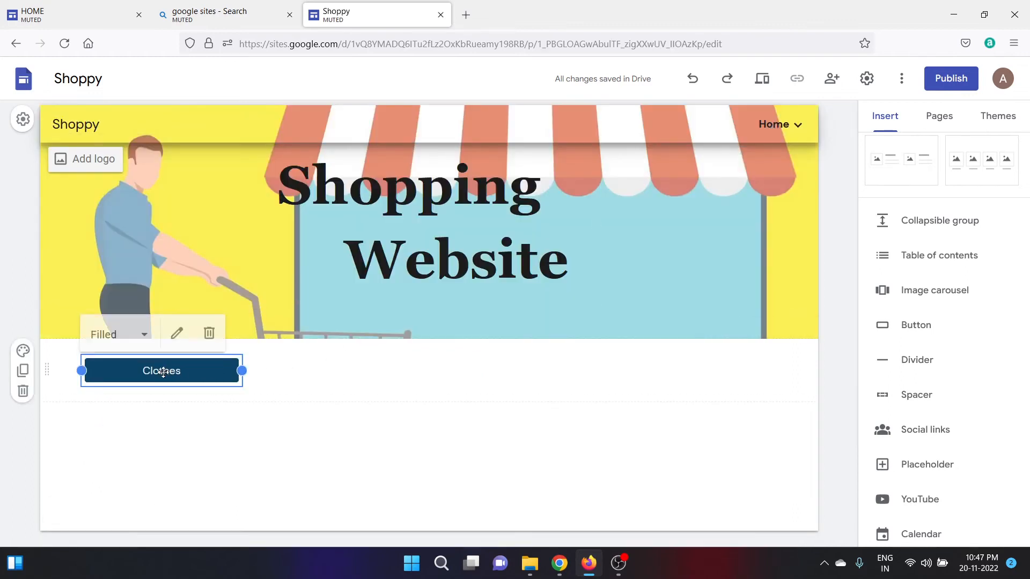
left_click(176, 336)
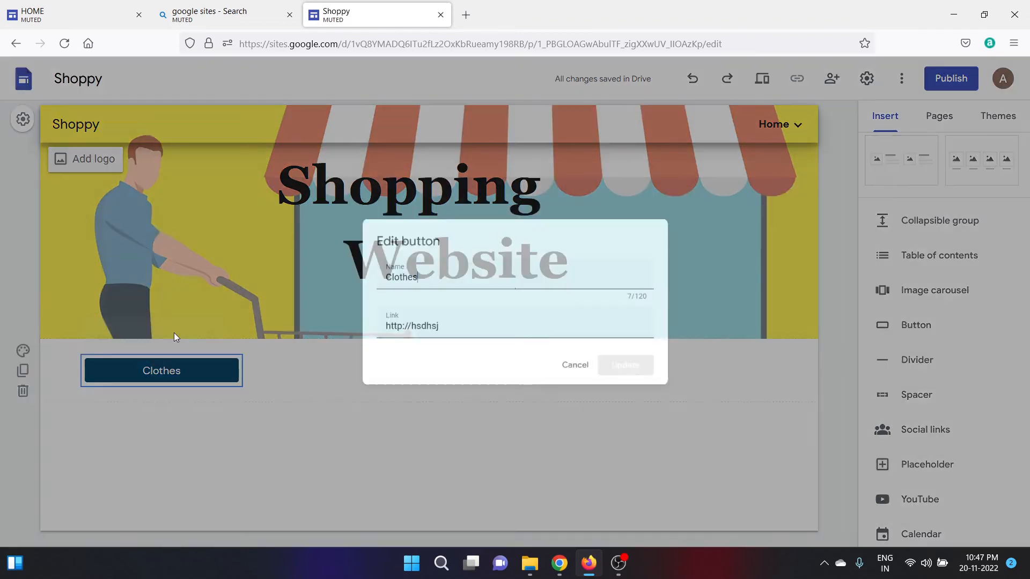
left_click_drag(447, 329, 360, 333)
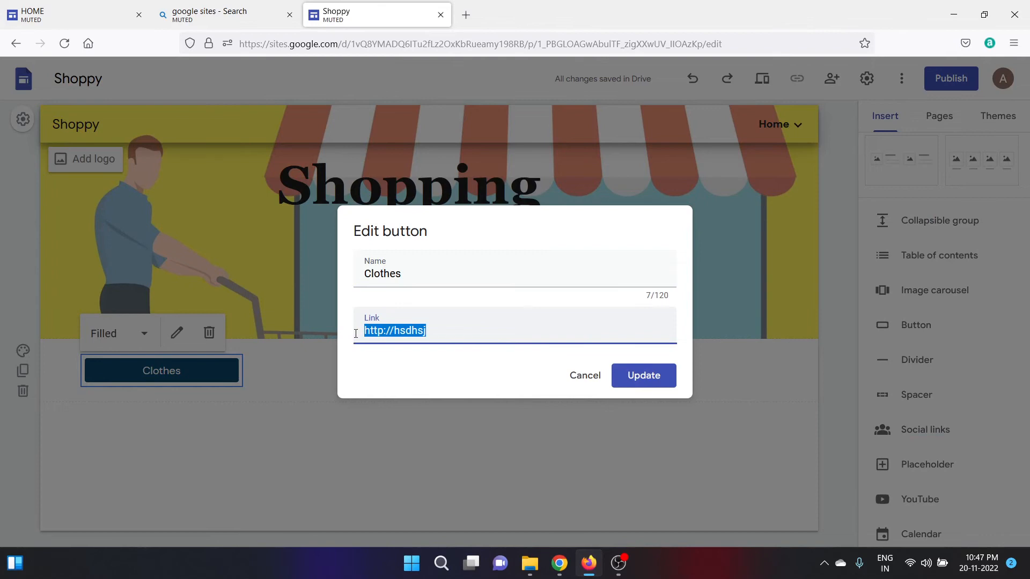
key("BackSpace")
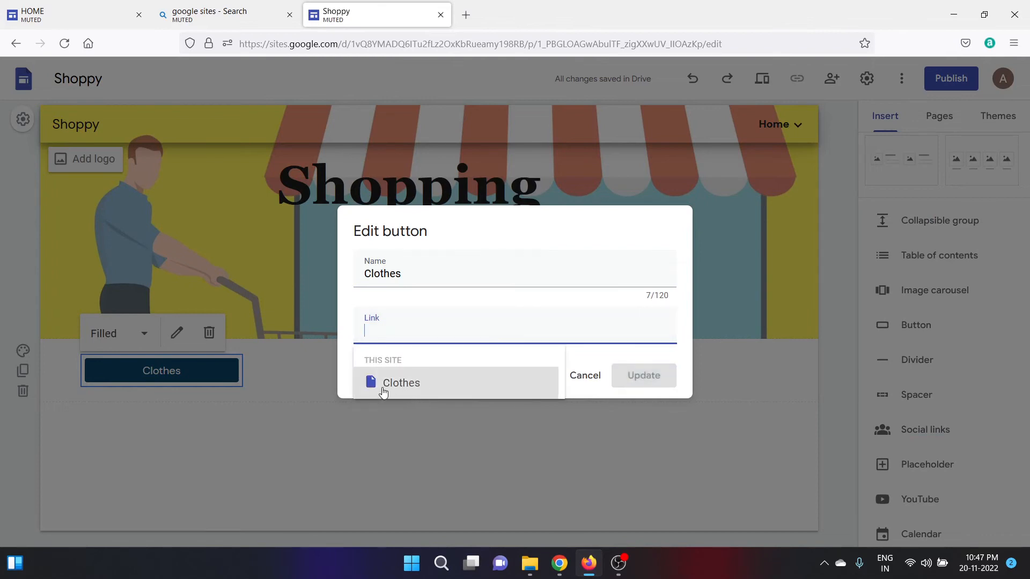
left_click(420, 382)
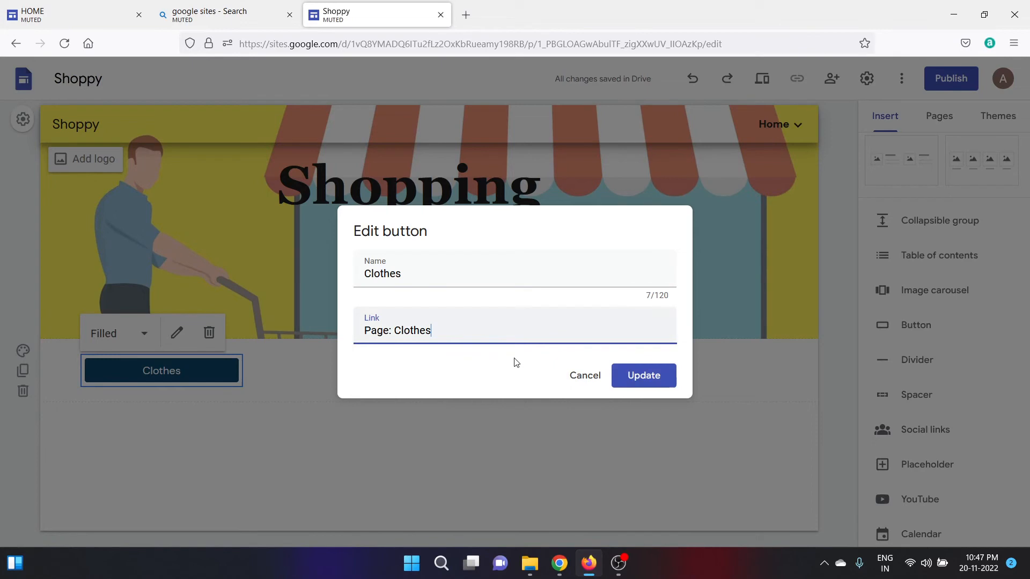
left_click(640, 374)
left_click(461, 395)
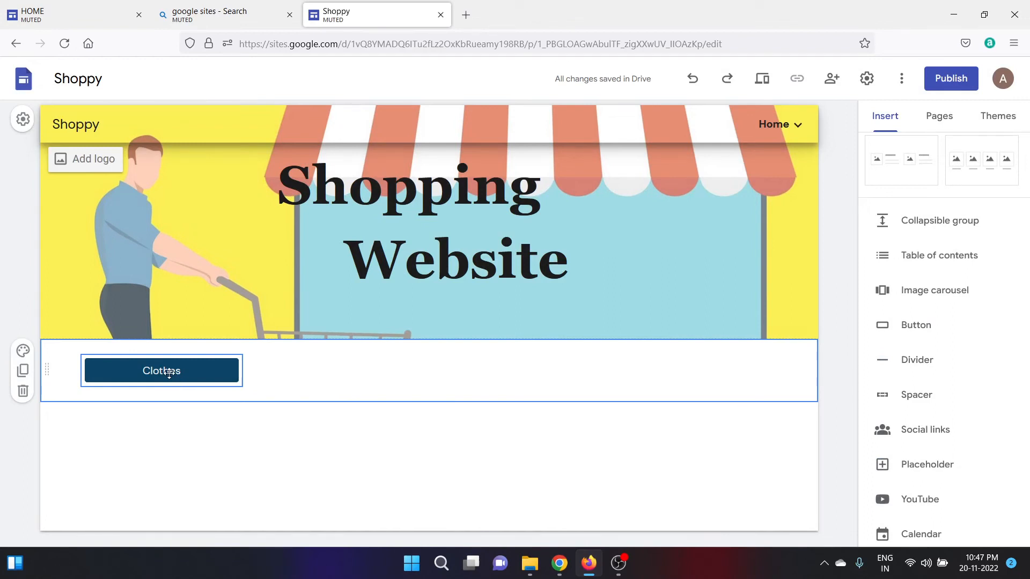
Step: Test the Clothes button's link in the phone preview, then return to editing the Clothes page
left_click(763, 80)
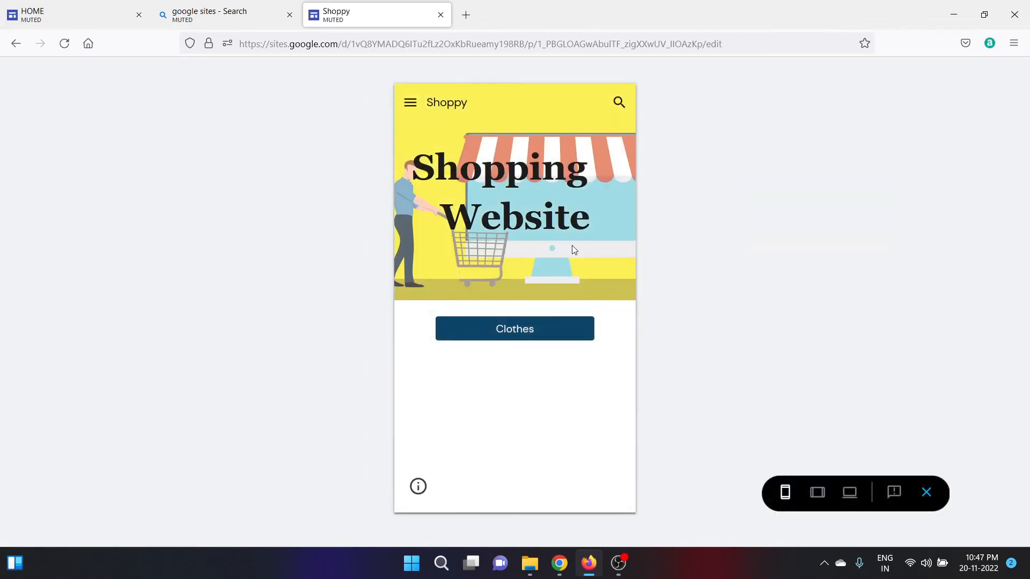
left_click(515, 336)
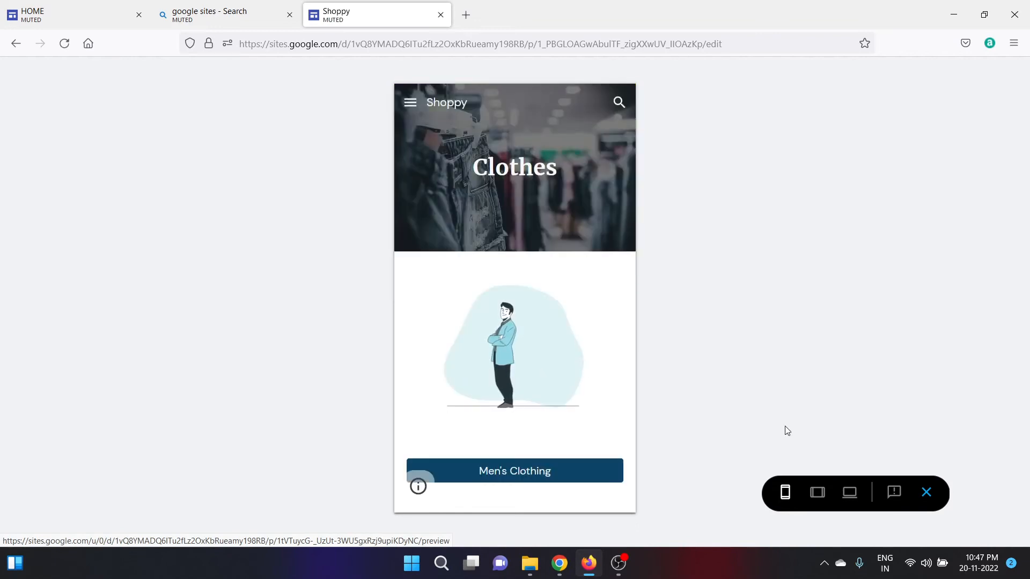
left_click(917, 498)
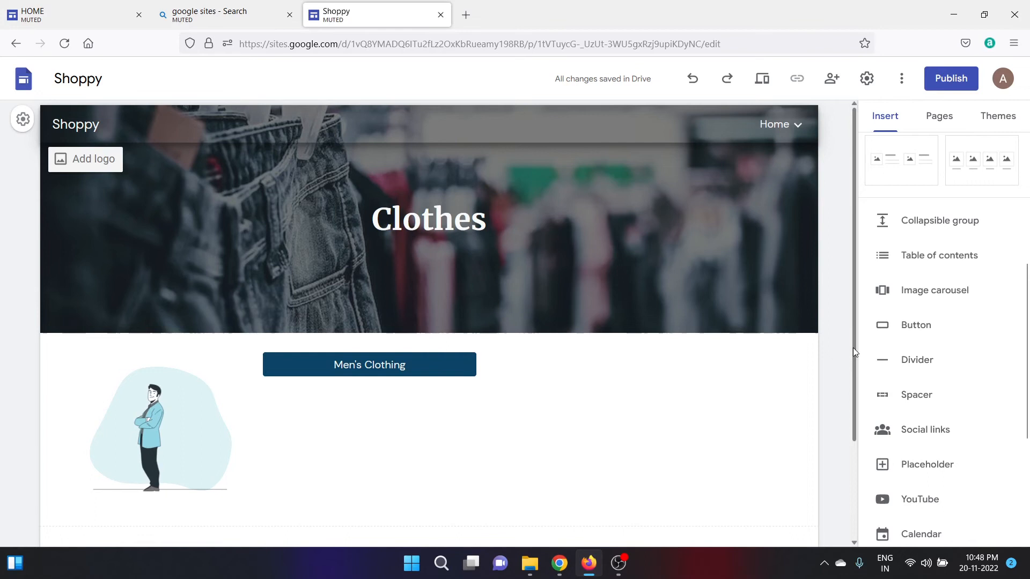
Step: Add a subpage named Men's Clothing under the Clothes page
left_click_drag(854, 348, 856, 406)
left_click(931, 132)
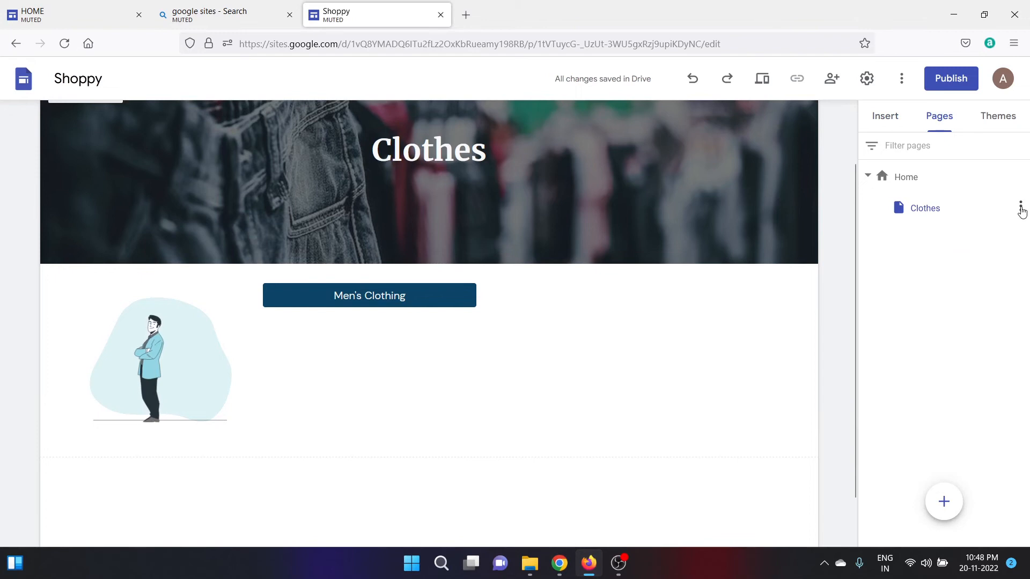
left_click(1020, 209)
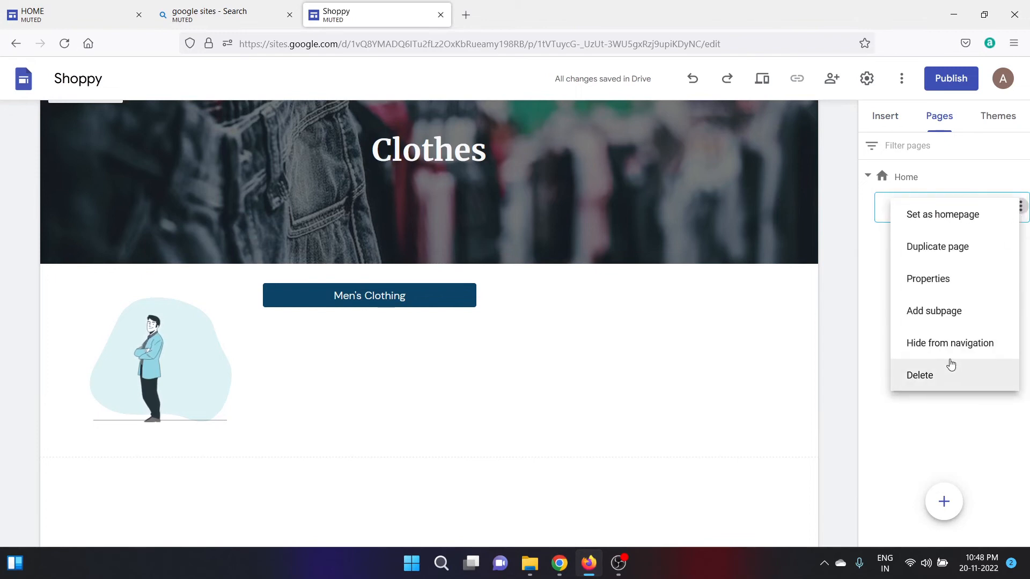
left_click(939, 311)
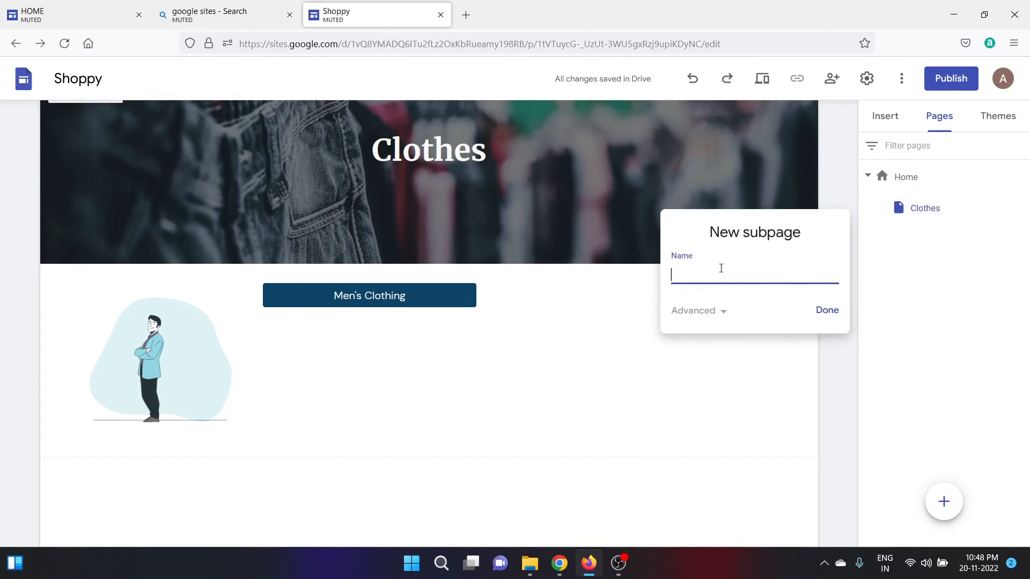
type("Men's Clothi")
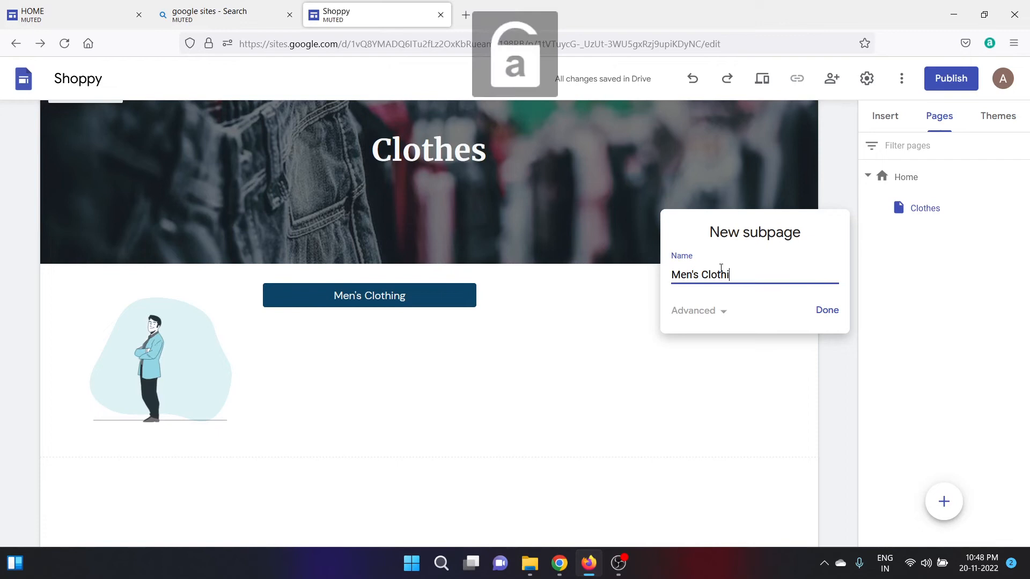
type("ng")
left_click(819, 312)
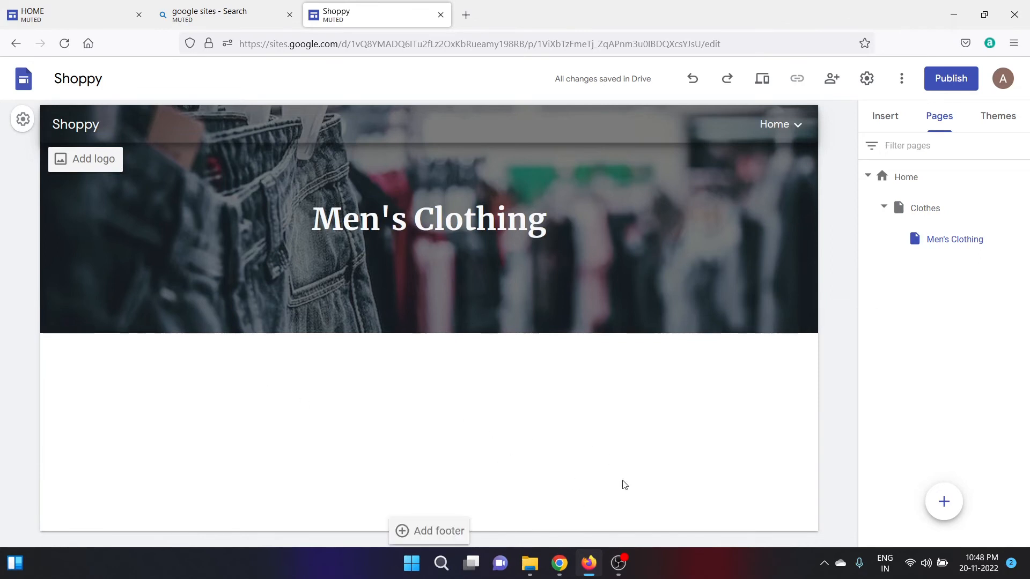
Step: Switch to Chrome, close the Storyset export, and open the Solimo Plastic Compact Vegetable Chopper product page on Amazon
left_click(559, 563)
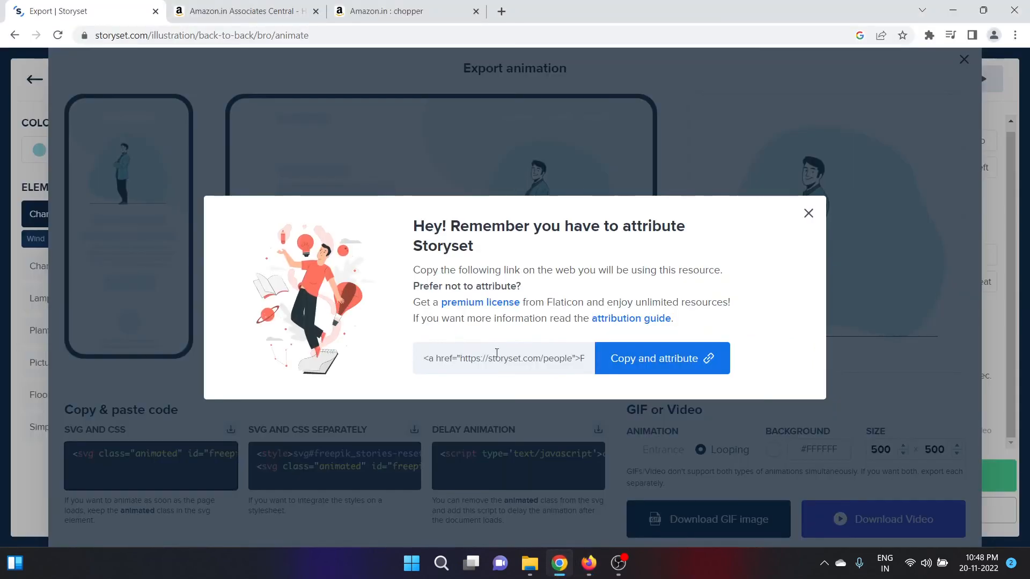
left_click(808, 213)
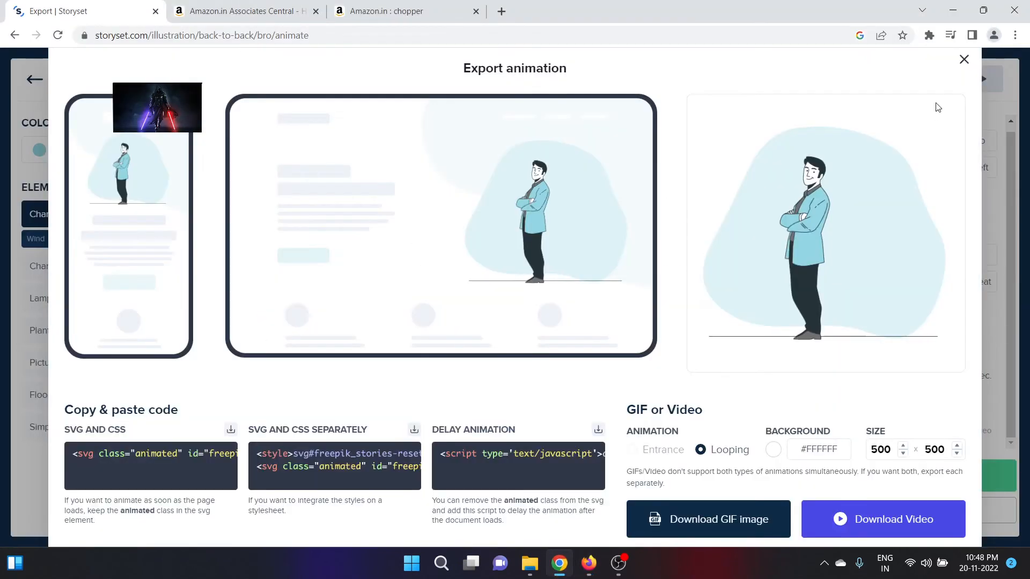
left_click(964, 61)
left_click(410, 6)
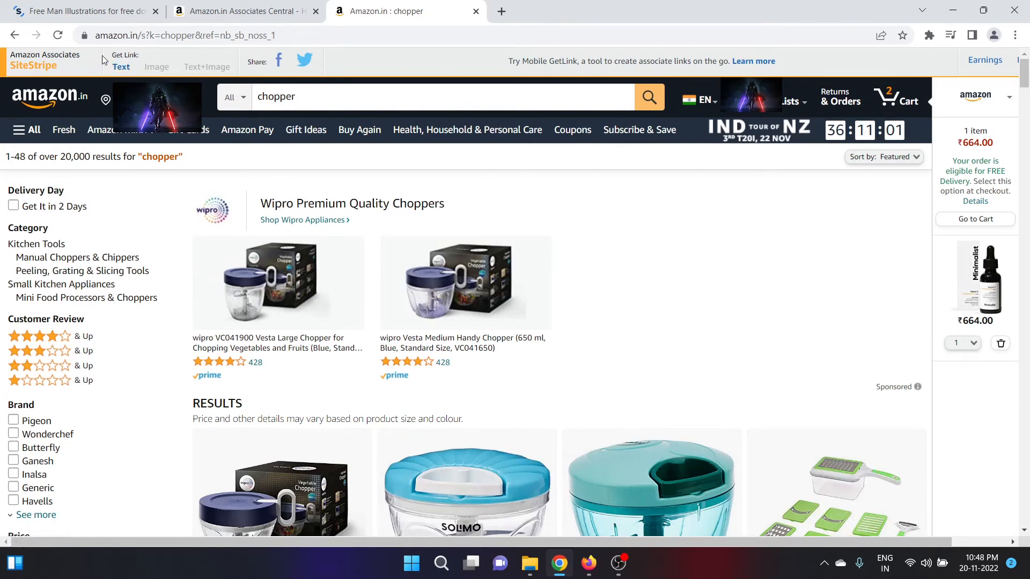
left_click(57, 35)
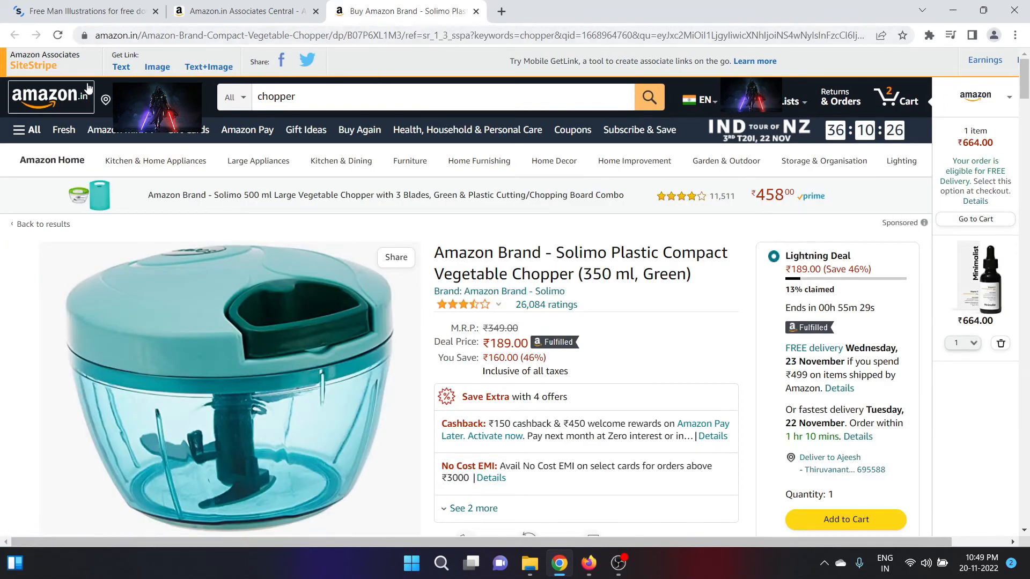
Step: Look through the SiteStripe text and image links for the chopper, and copy the Text+Image HTML code
left_click(123, 73)
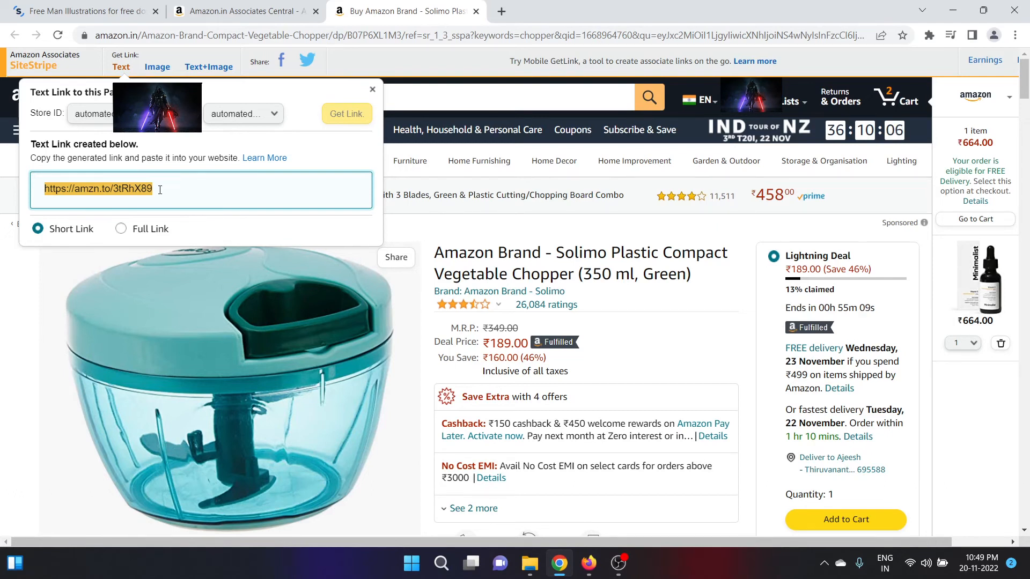
left_click(158, 71)
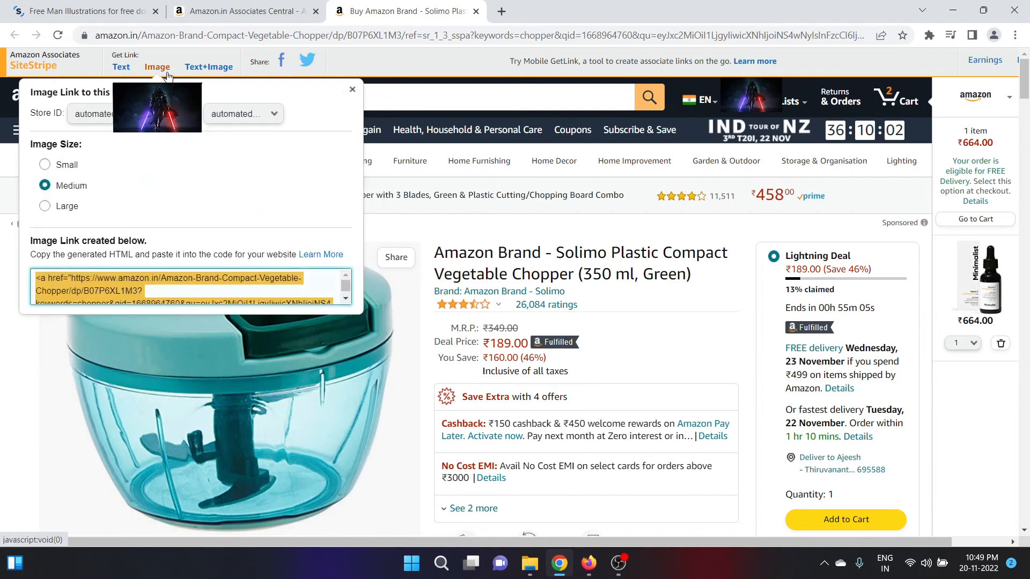
left_click(204, 70)
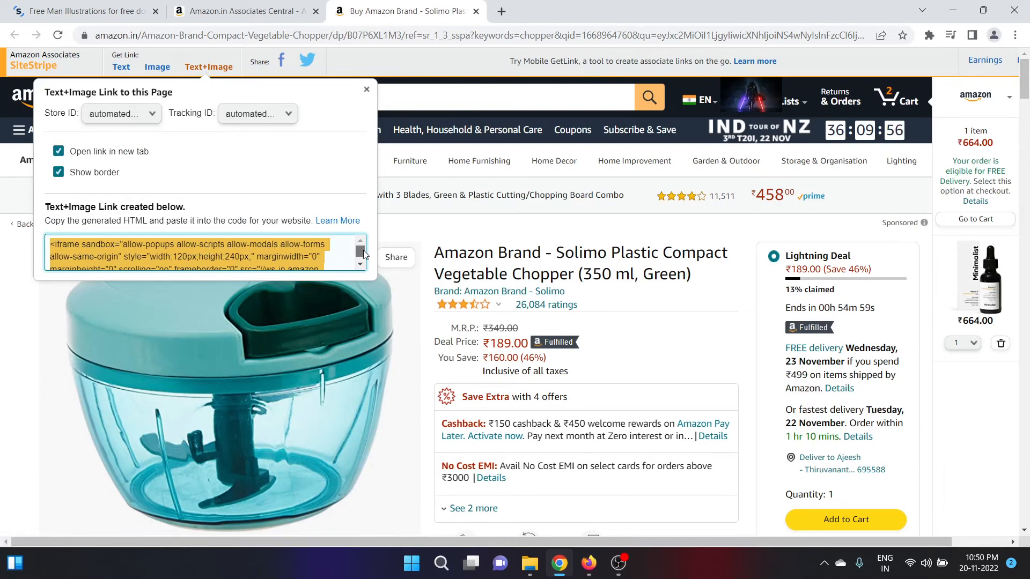
scroll(354, 254, "down", 2)
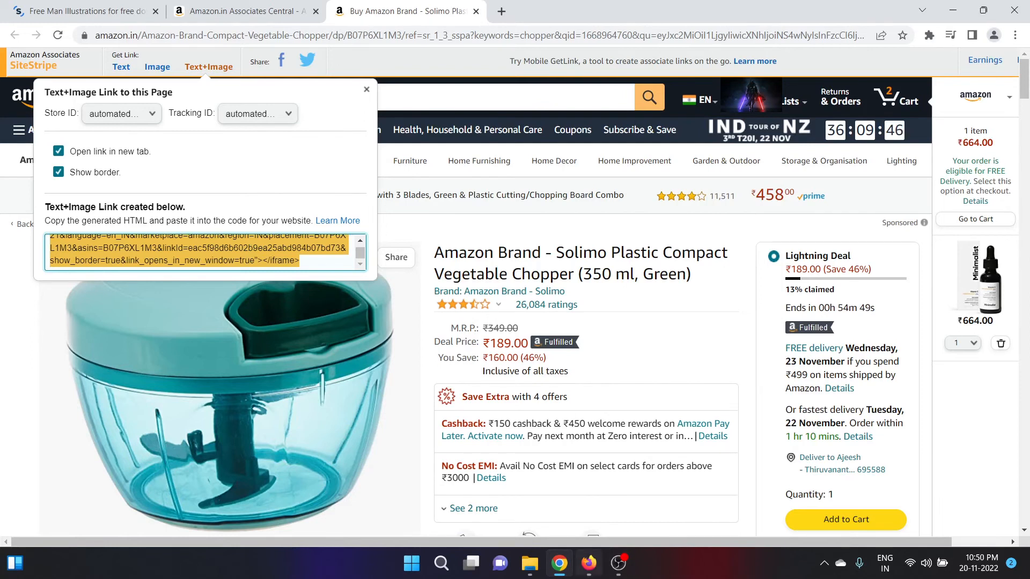
Step: Switch to Google Sites and embed the copied Amazon Text+Image code on the Men's Clothing page
left_click(597, 575)
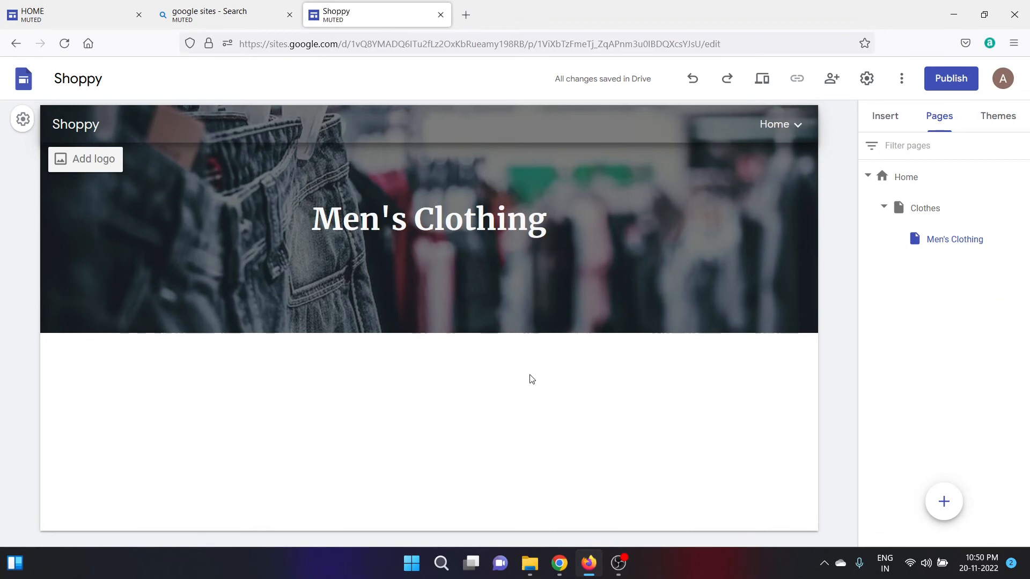
left_click(863, 124)
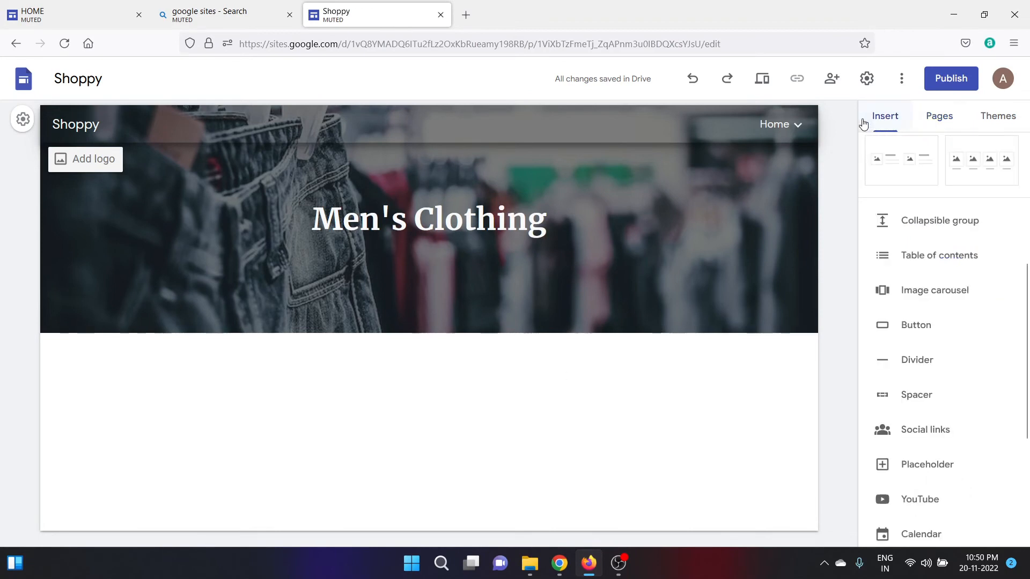
scroll(903, 193, "up", 5)
left_click(902, 211)
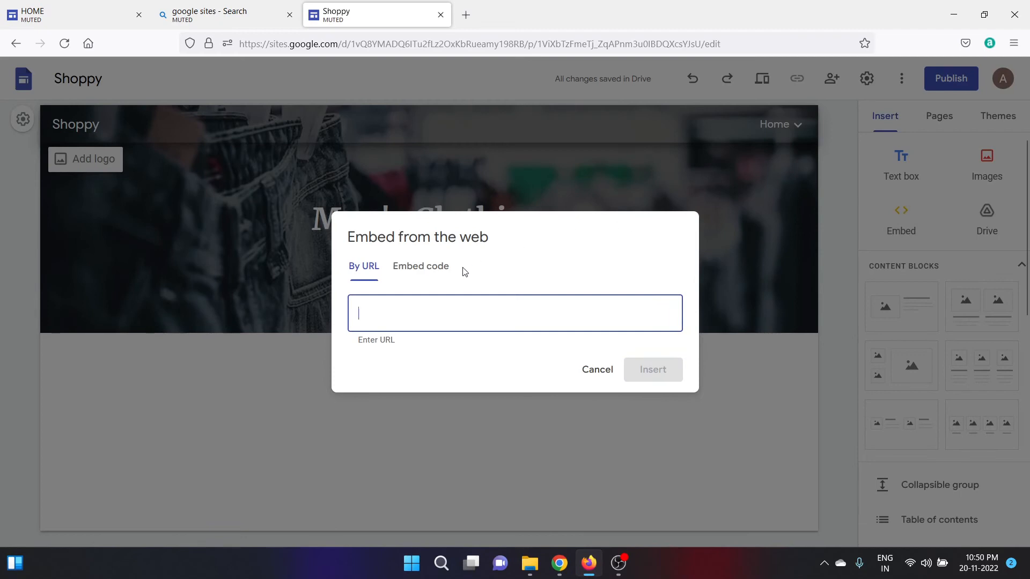
left_click(425, 269)
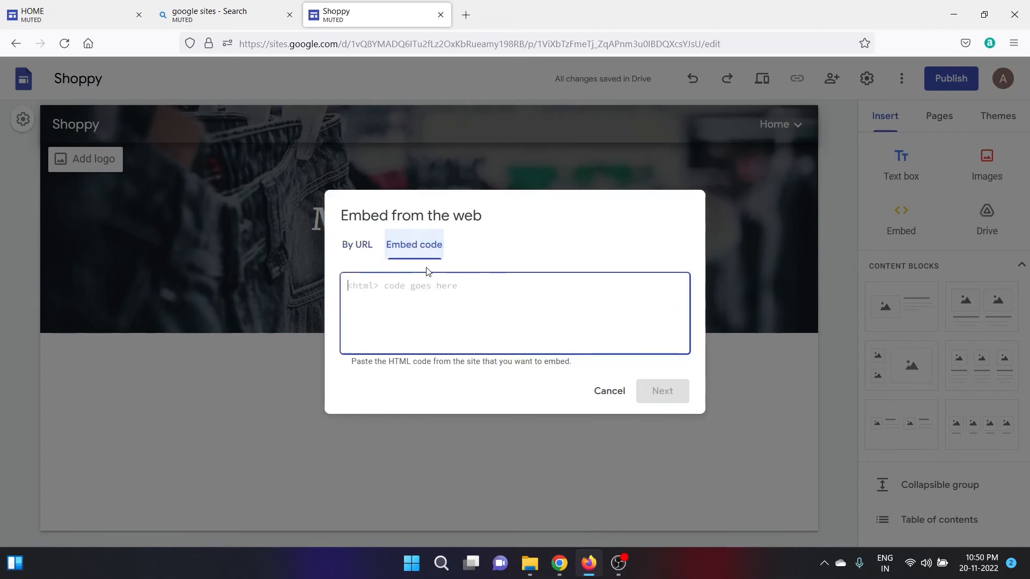
key("ctrl+v")
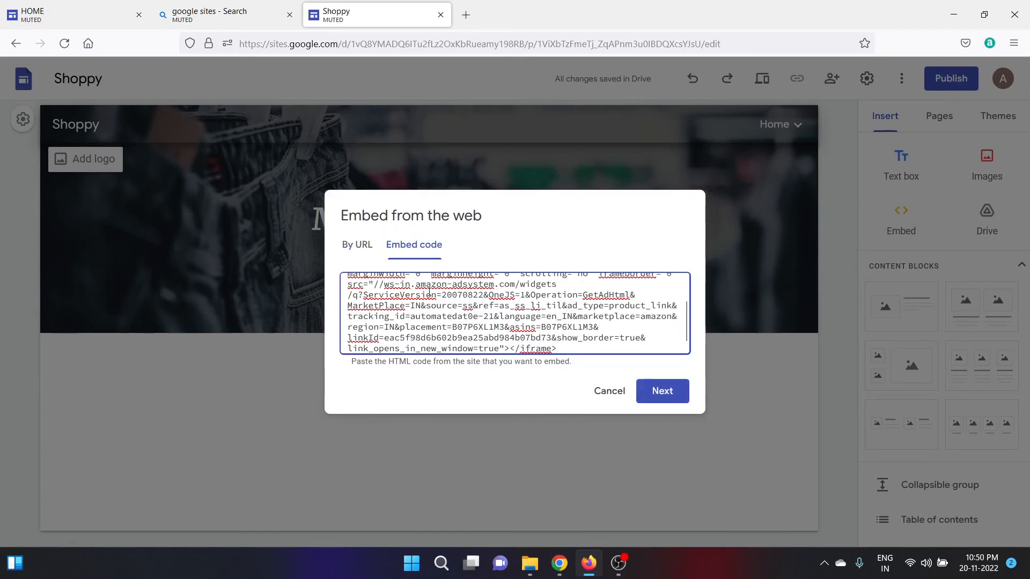
left_click(658, 396)
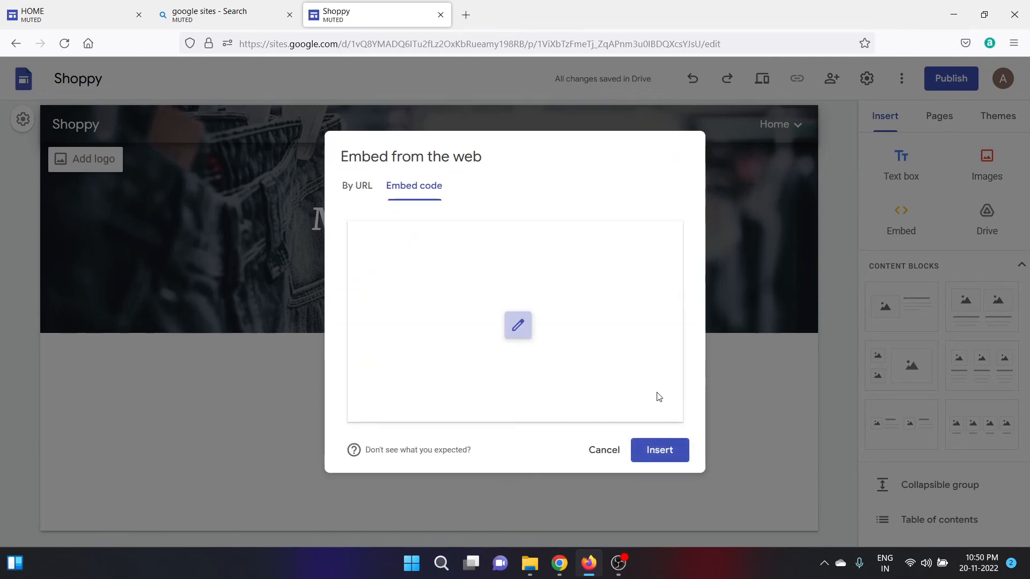
left_click(660, 451)
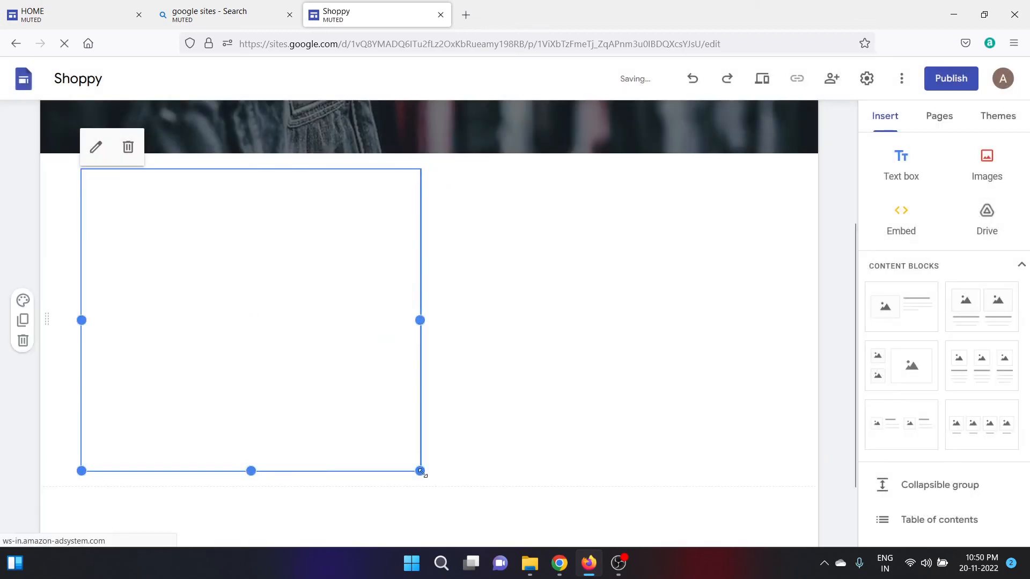
Step: Shrink the embed frame to fit the chopper's product card, and check it in the phone preview
left_click_drag(418, 471, 172, 345)
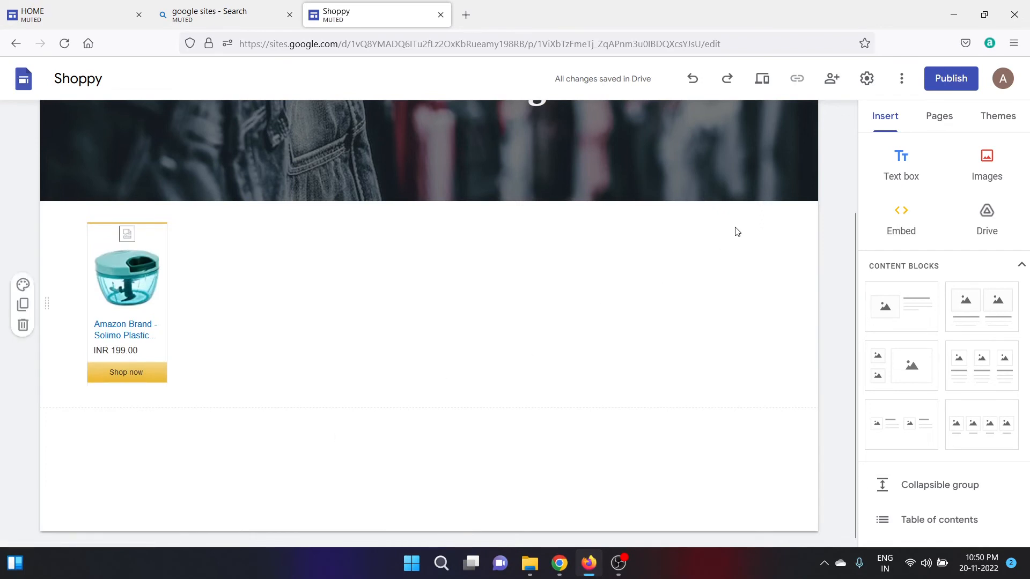
left_click(761, 92)
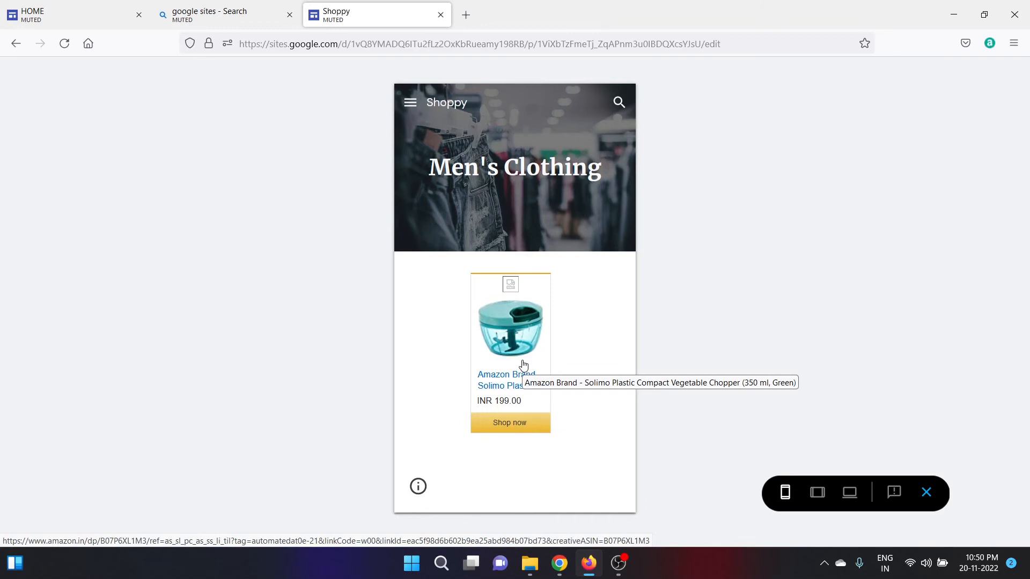
left_click(925, 493)
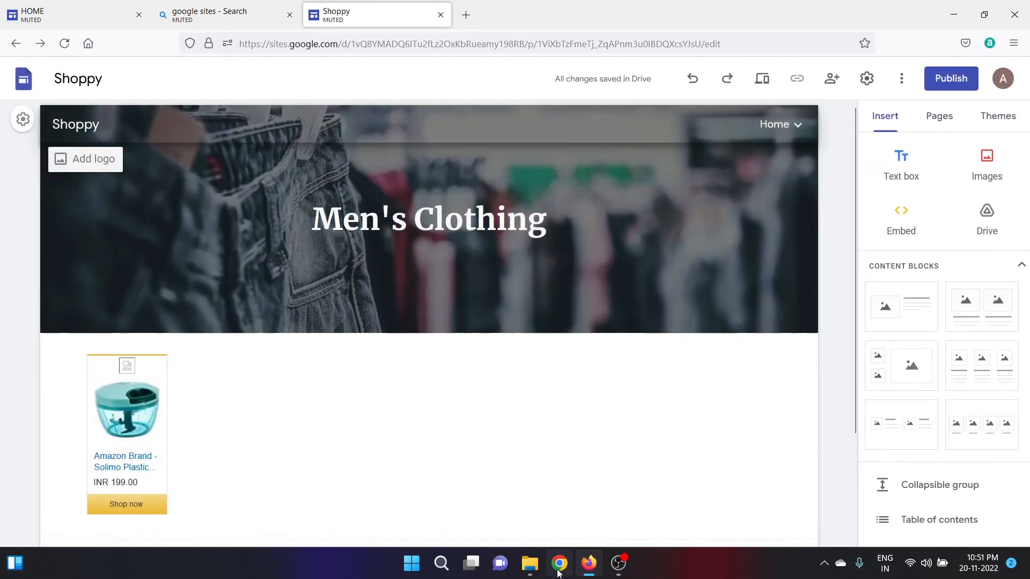
Step: Switch to Chrome and search Amazon for shirt
left_click(557, 573)
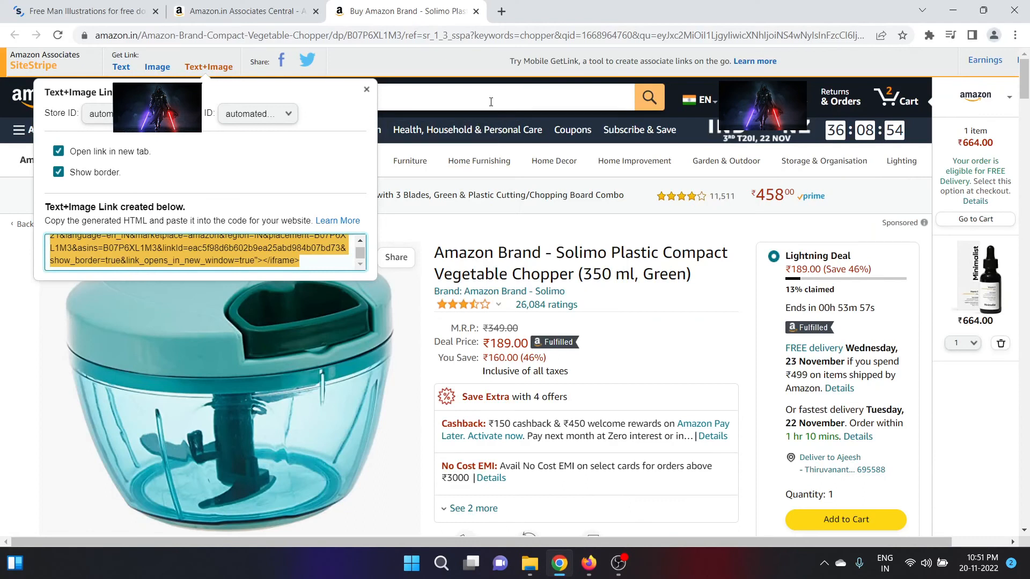
left_click(489, 101)
left_click_drag(441, 101, 246, 99)
type("shirt")
key("Return")
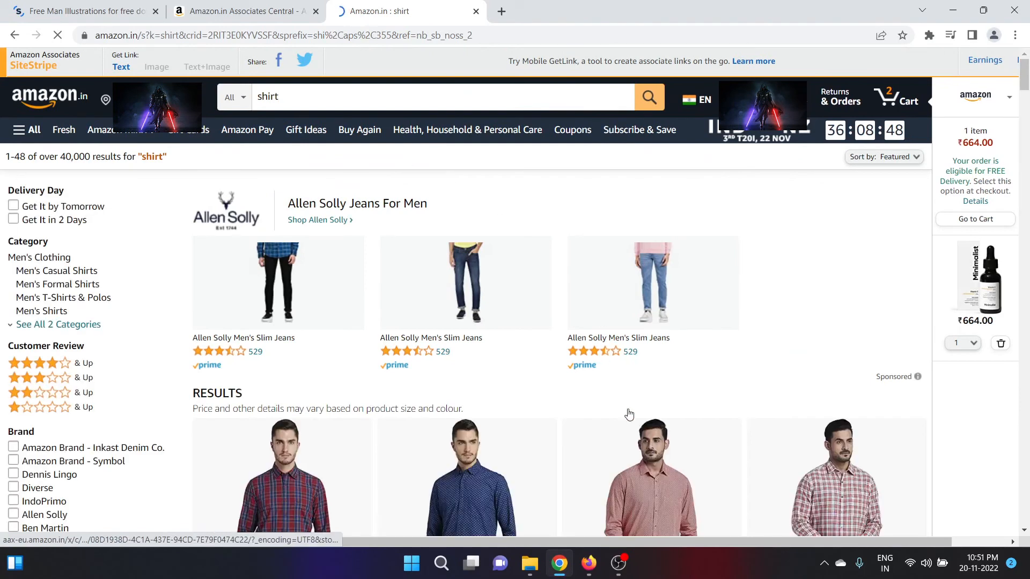
Step: Open the Colorplus Dark Red Shirts product page and copy its SiteStripe Text+Image HTML code
left_click(636, 463)
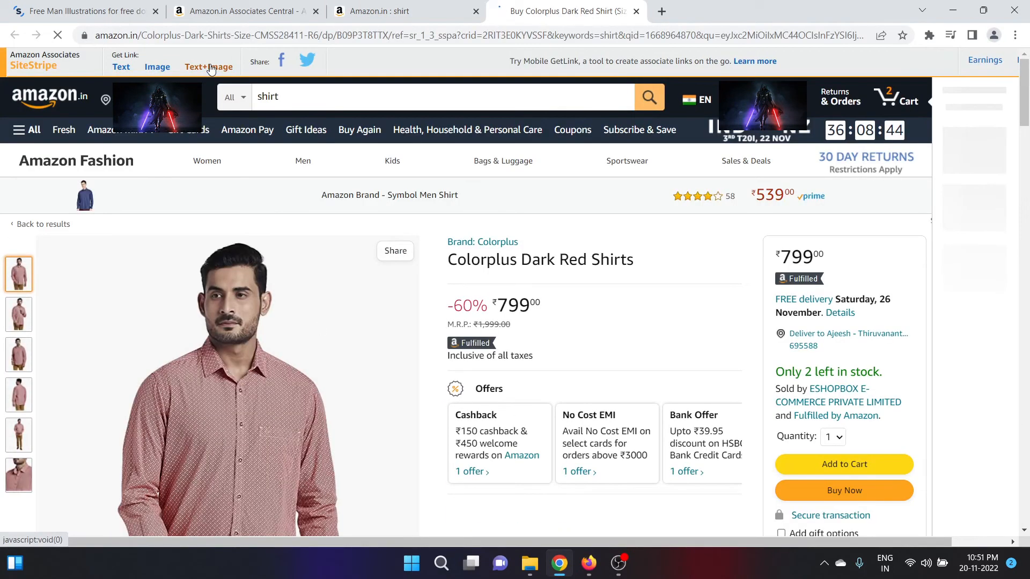
left_click(211, 68)
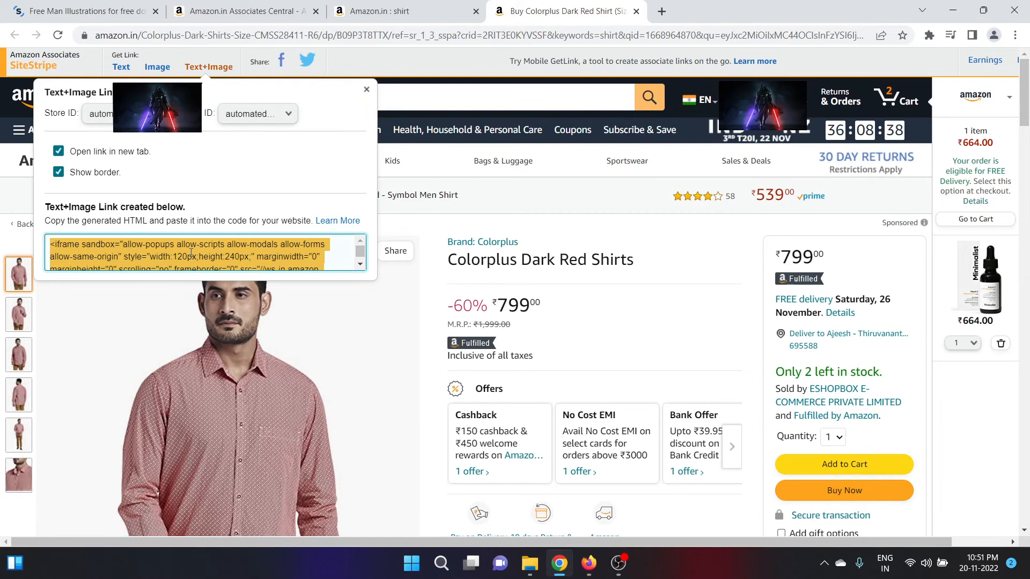
Step: Switch to Google Sites in Firefox and embed the copied shirt code on the Men's Clothing page
left_click(589, 566)
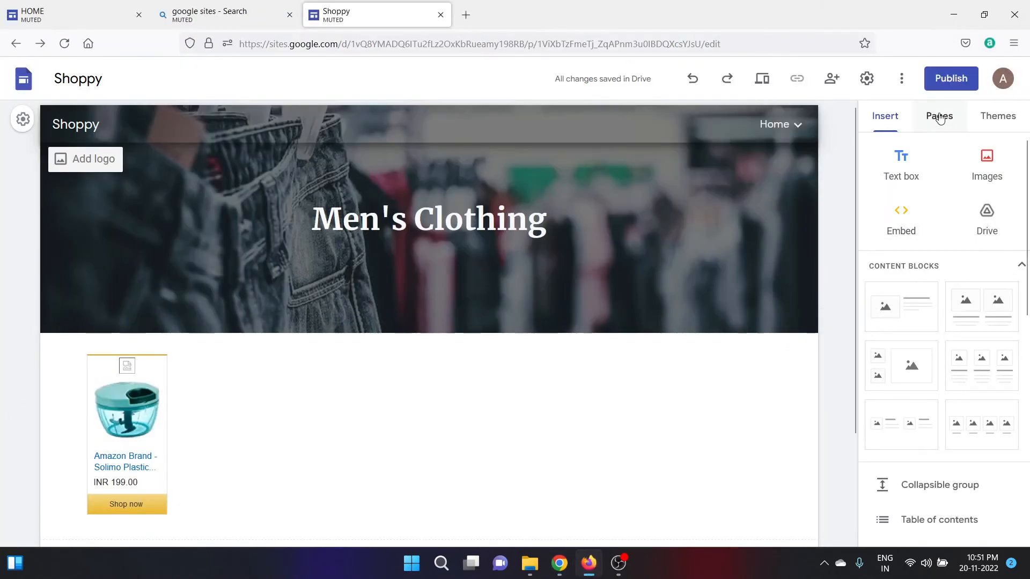
left_click(908, 226)
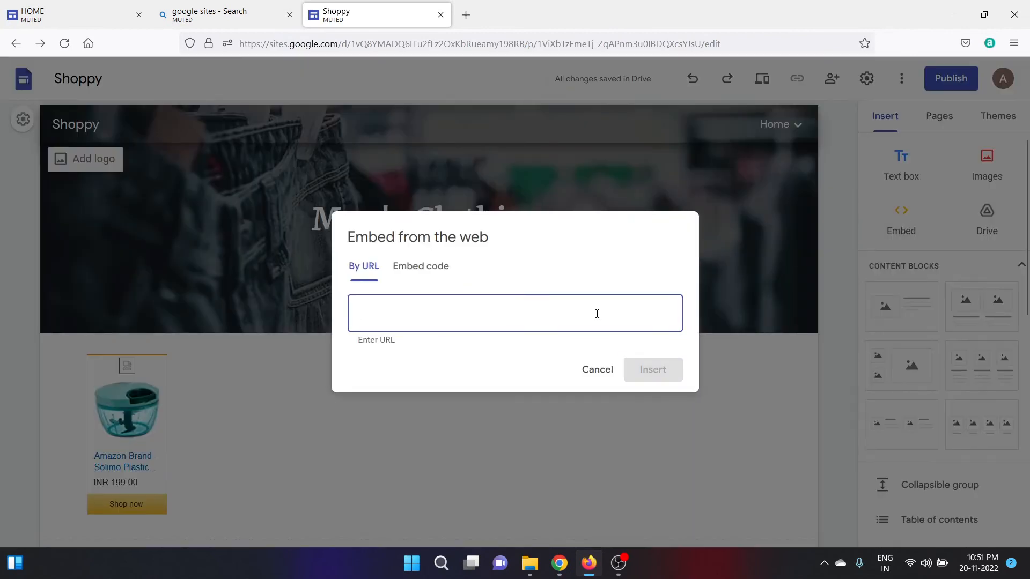
left_click(436, 267)
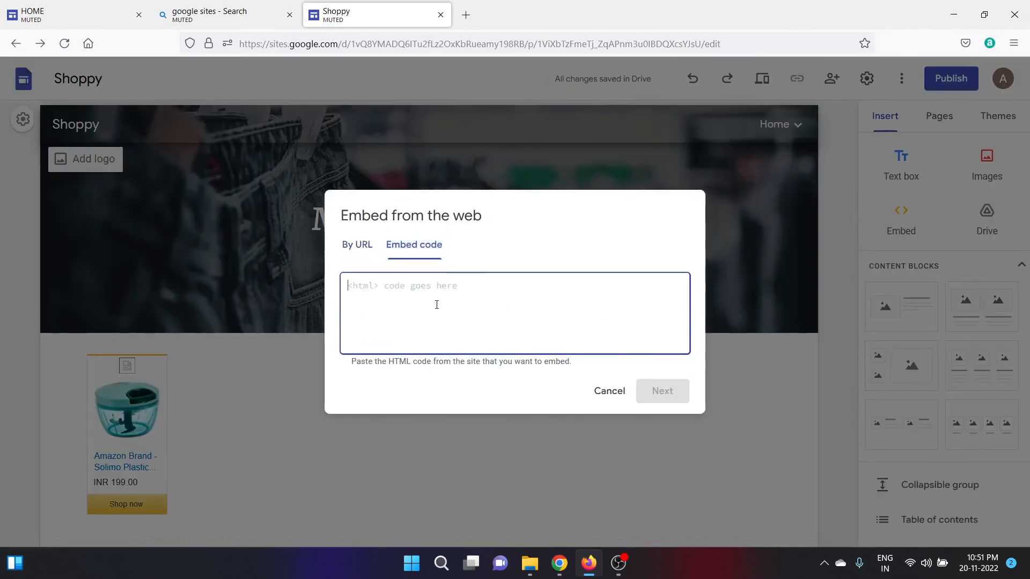
key("ctrl+v")
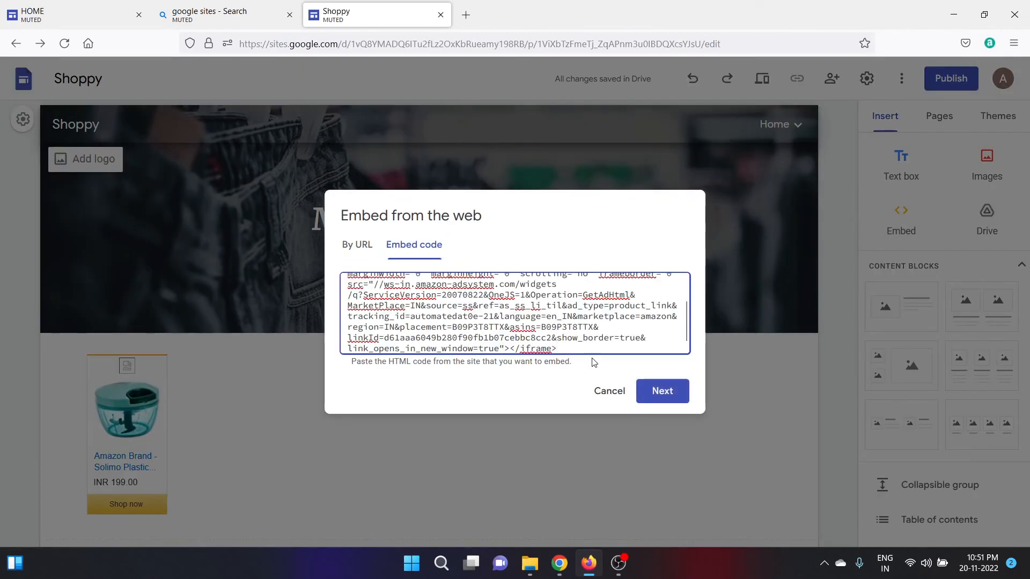
left_click(665, 397)
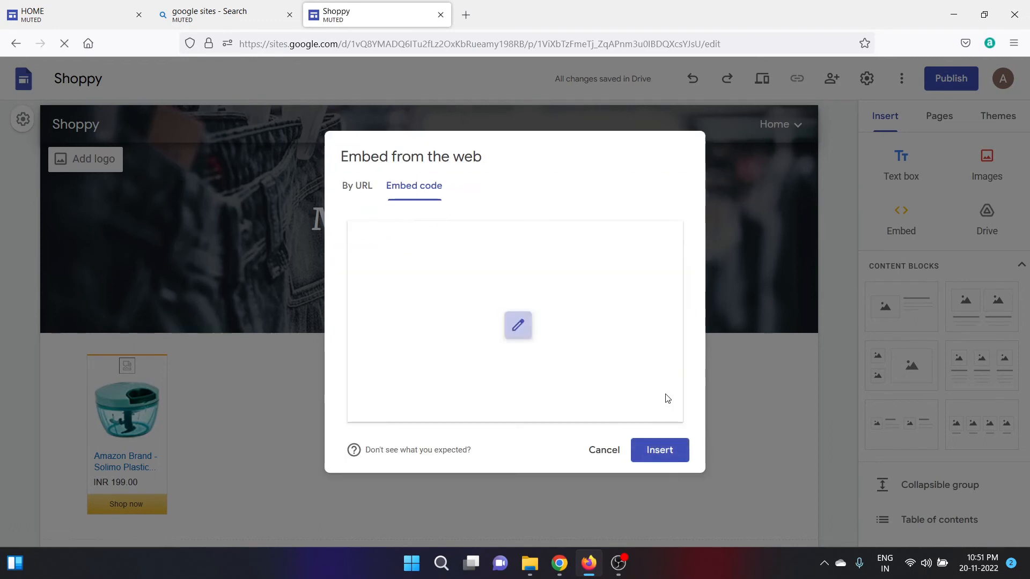
left_click(652, 452)
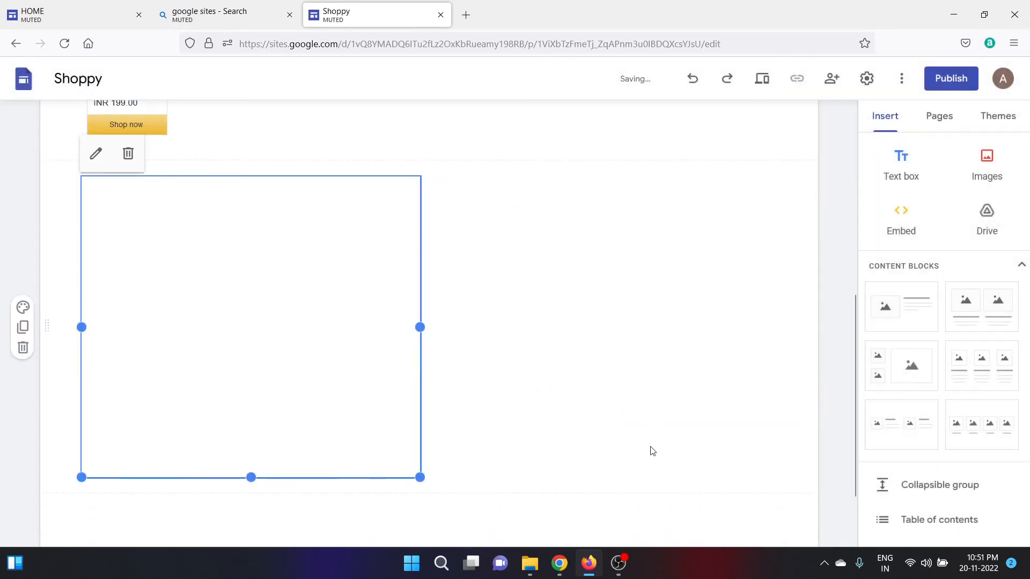
Step: Shrink the new embed frame to fit the shirt's product card and place it beside the chopper card
left_click_drag(420, 471, 177, 349)
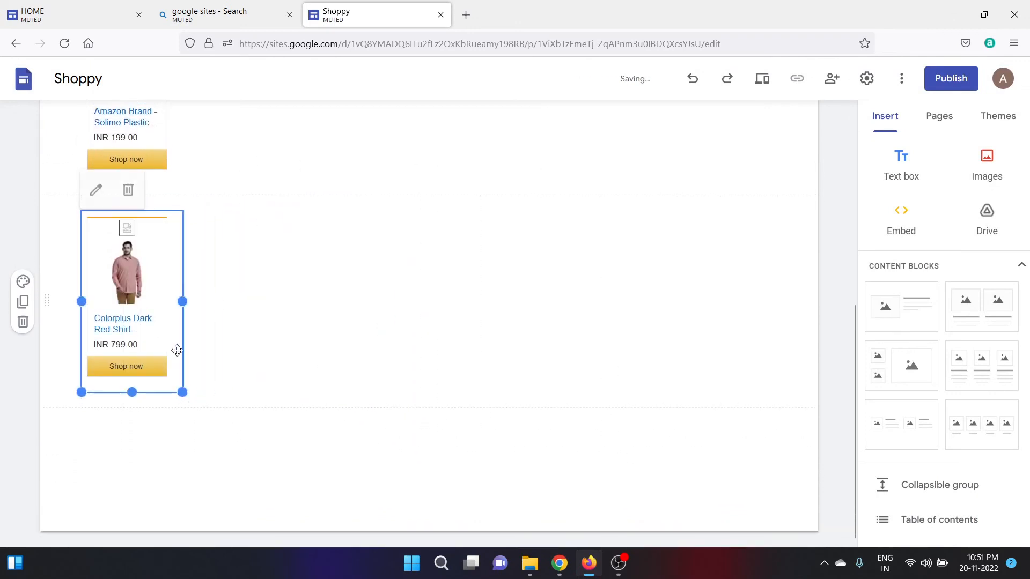
left_click(273, 358)
left_click(140, 322)
left_click_drag(129, 312, 230, 397)
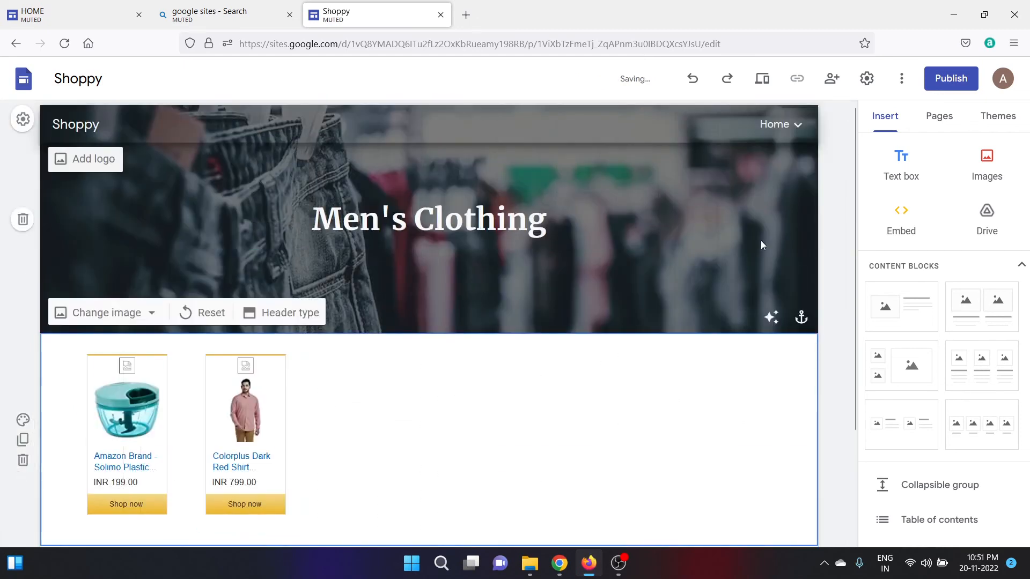
Step: Check both product cards in the phone preview of the Men's Clothing page, and return to the editor
left_click(761, 79)
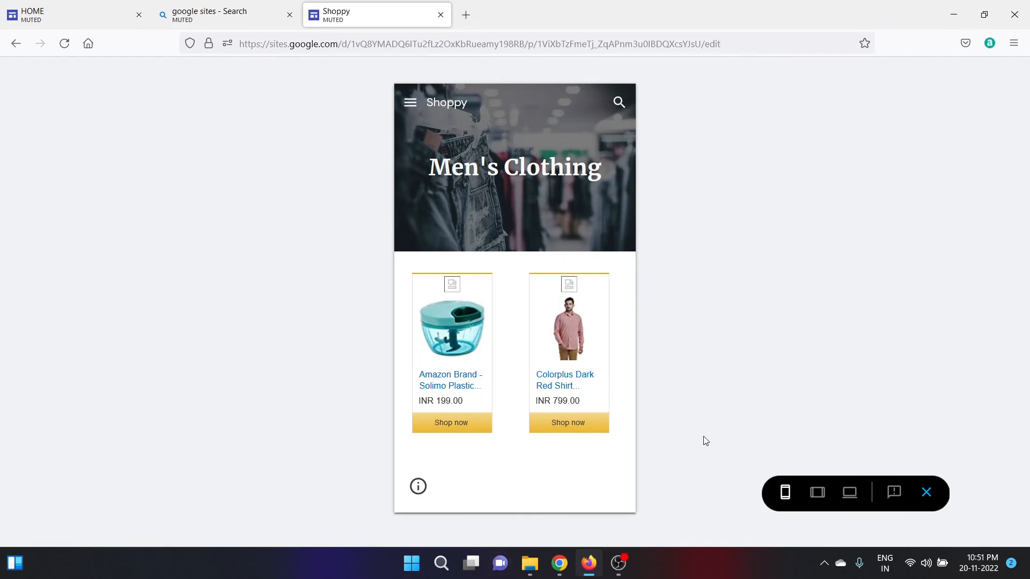
left_click(927, 493)
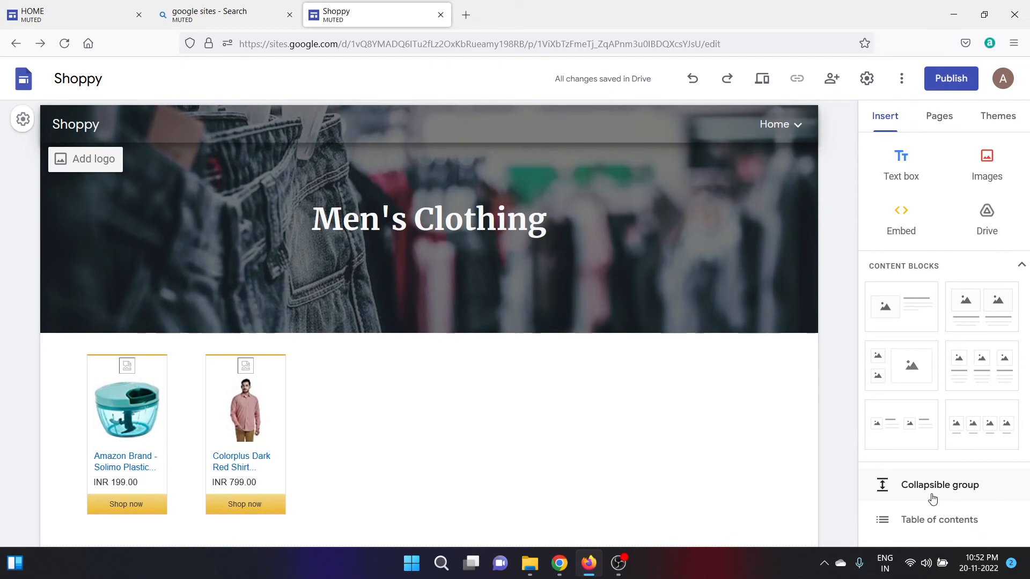
Step: Search for funny videos in the YouTube video picker and close it without inserting a video
left_click_drag(1028, 248, 1028, 472)
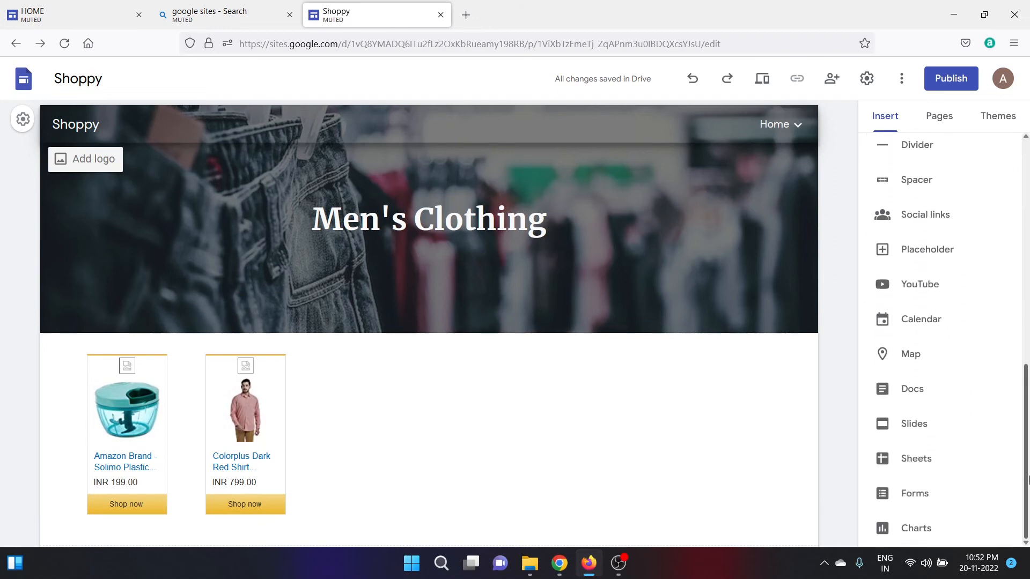
left_click(943, 284)
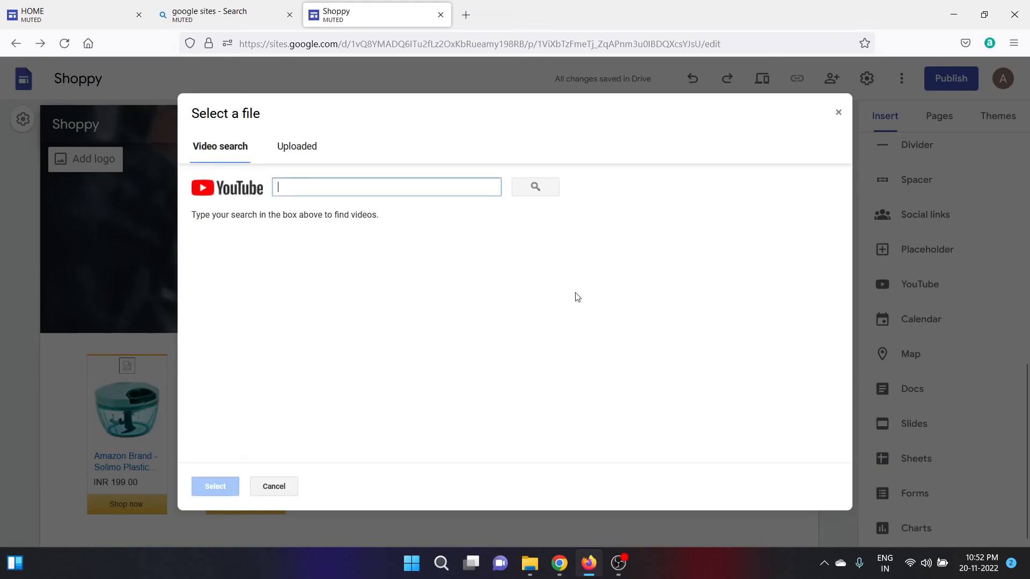
left_click(380, 187)
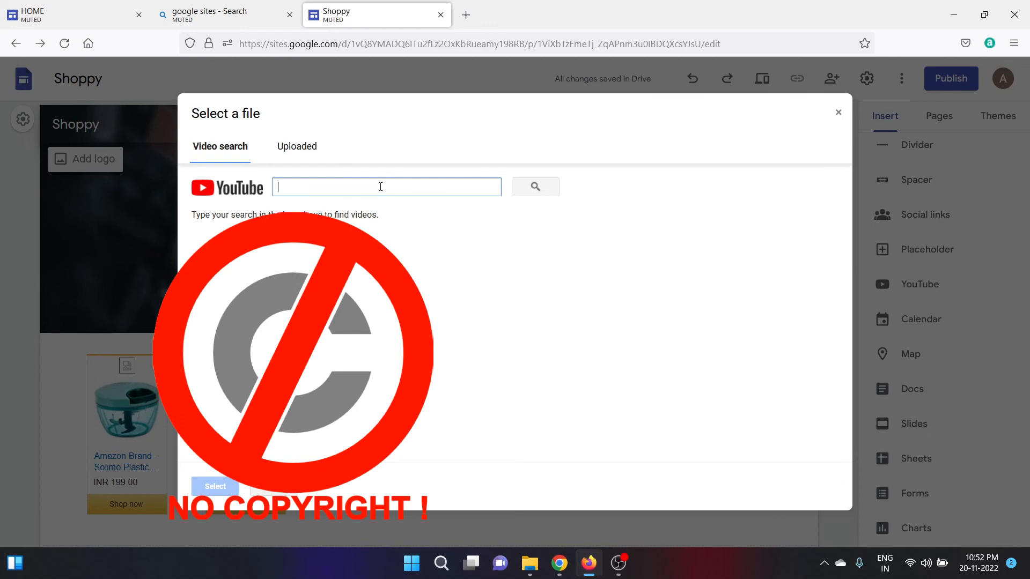
type("funny videos")
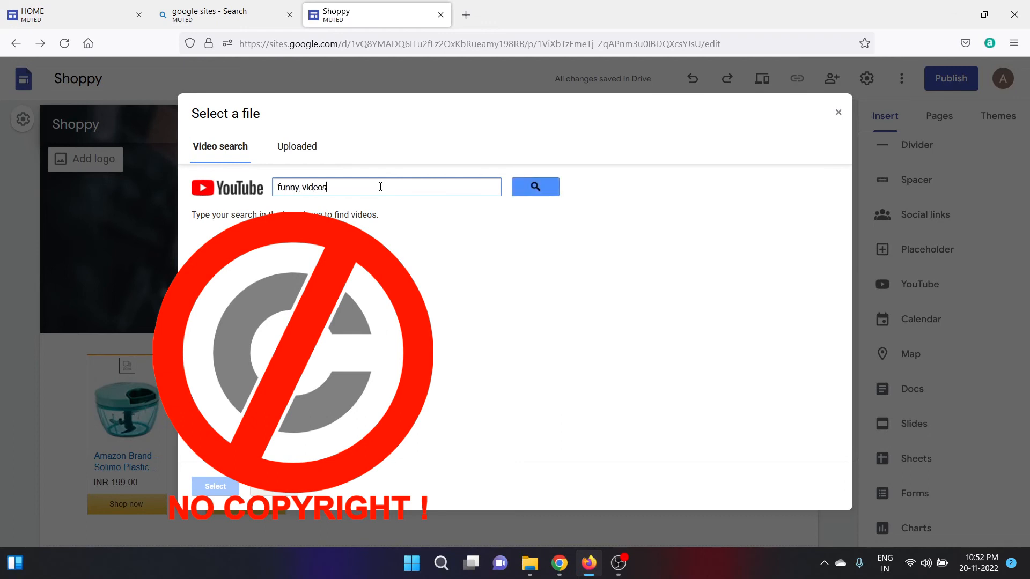
key("Return")
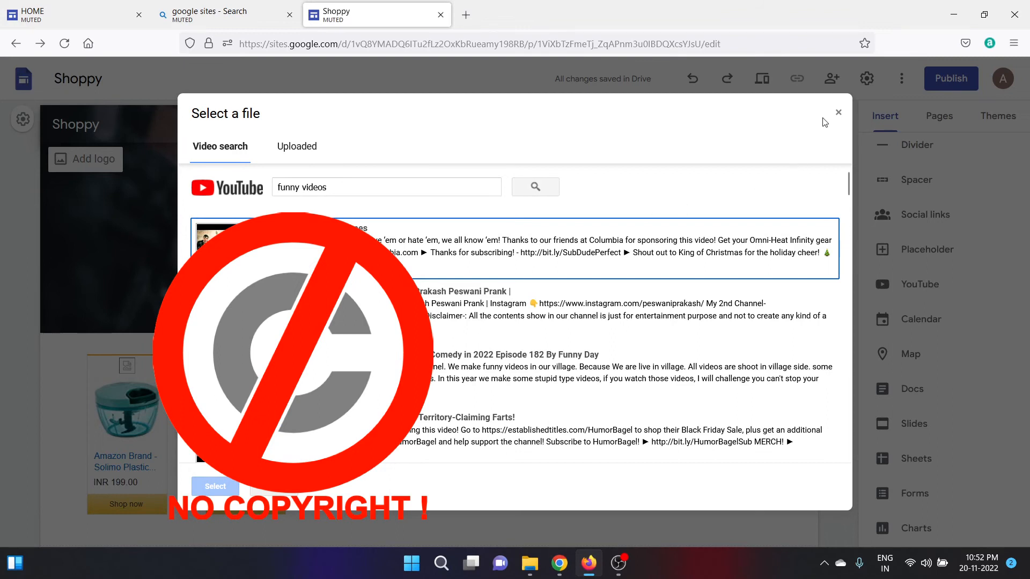
left_click(837, 113)
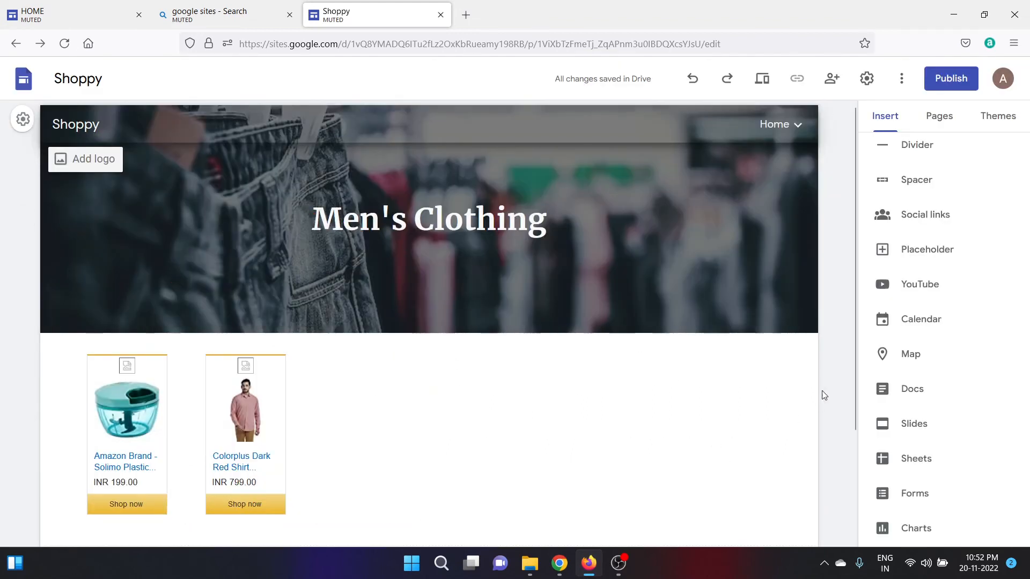
Step: Start publishing the site to the web and try shoppingsite as its web address
left_click_drag(854, 306, 857, 353)
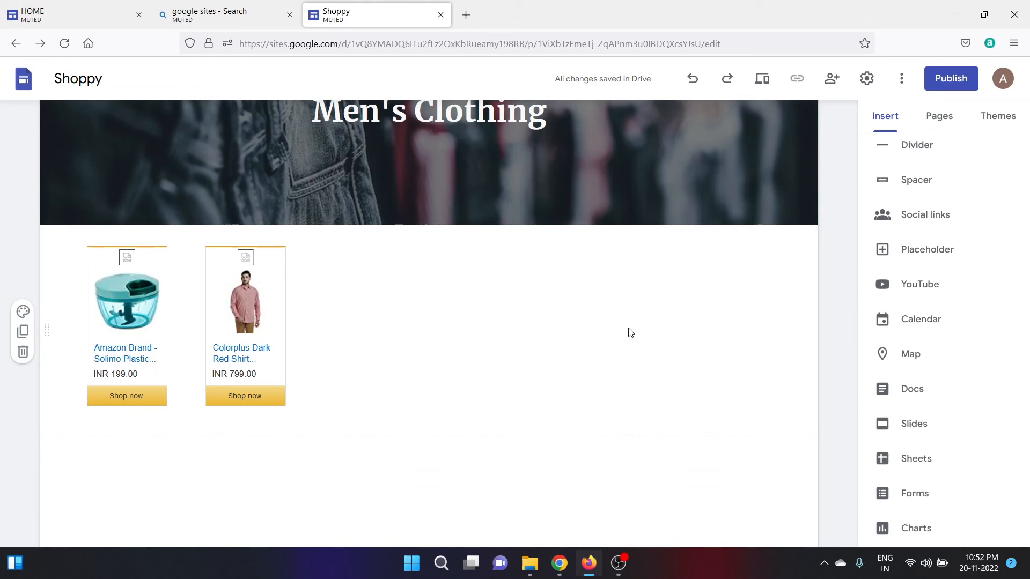
left_click(951, 79)
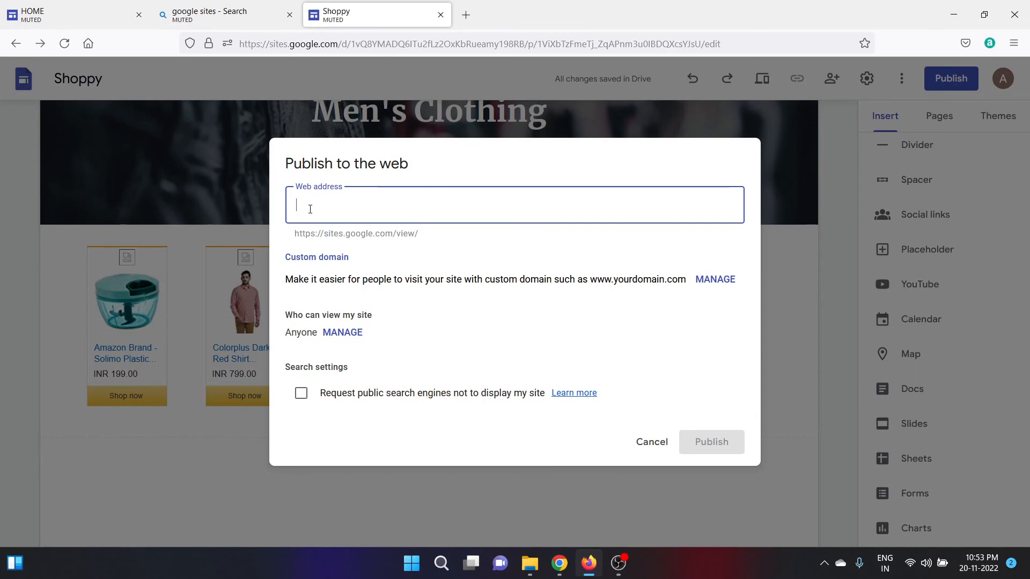
type("shoppingsite")
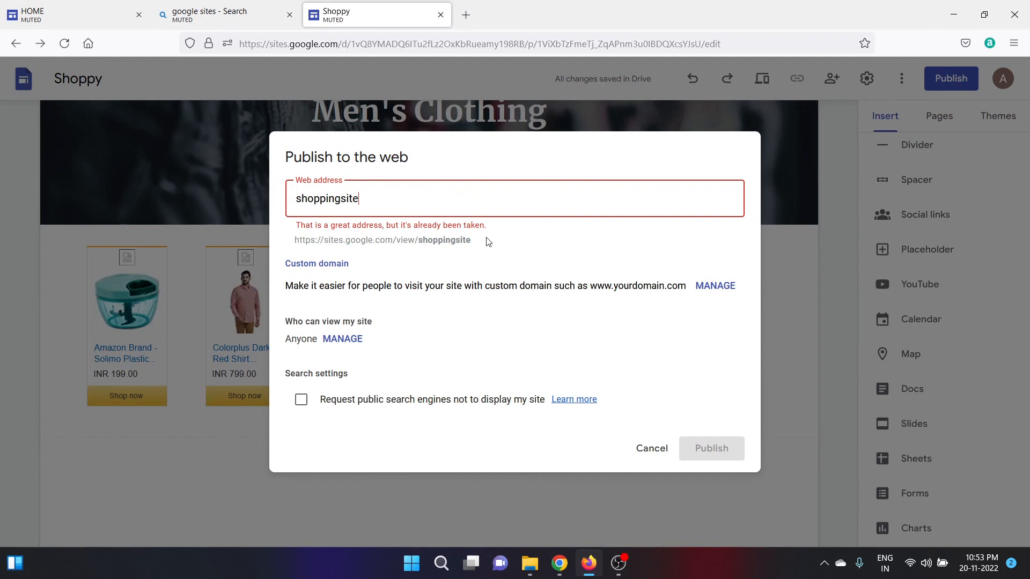
Step: Replace the web address with shoppyshoppy and publish the site
key("BackSpace")
key("BackSpace")
key("BackSpace")
key("BackSpace")
key("BackSpace")
key("BackSpace")
key("BackSpace")
key("BackSpace")
key("BackSpace")
key("BackSpace")
key("BackSpace")
key("BackSpace")
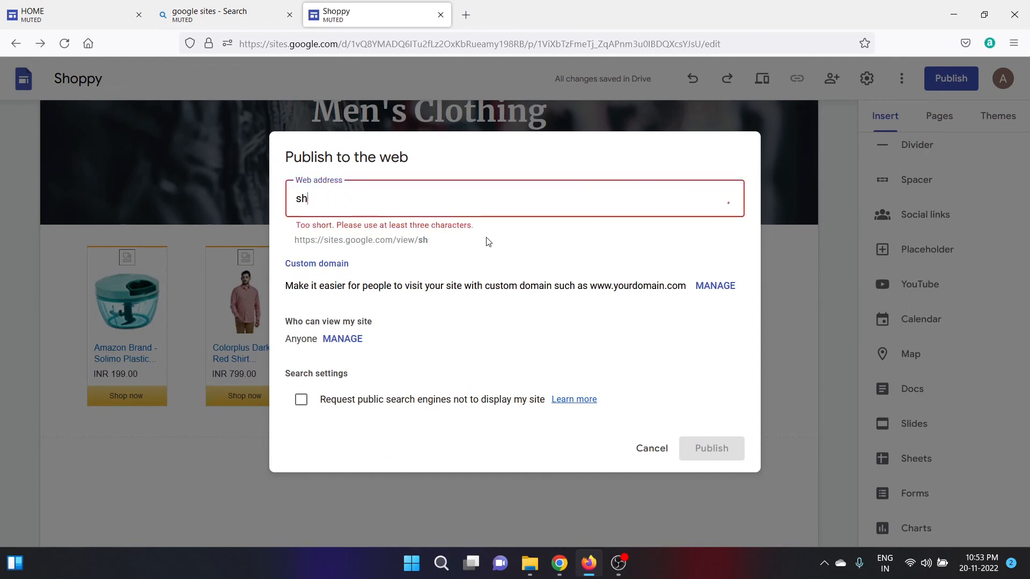
type("shopp")
key("BackSpace")
type("e")
key("BackSpace")
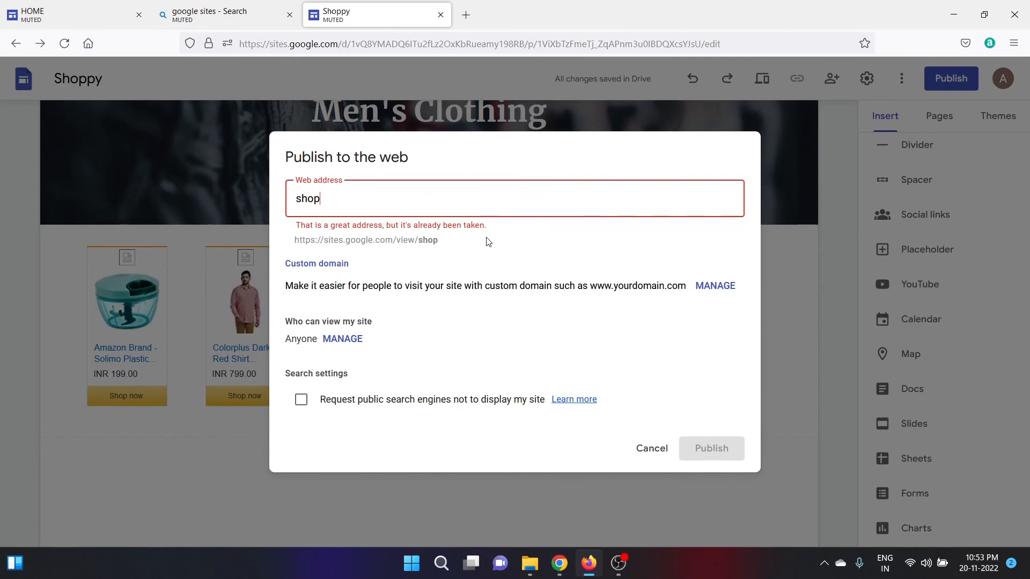
type("ppyshop")
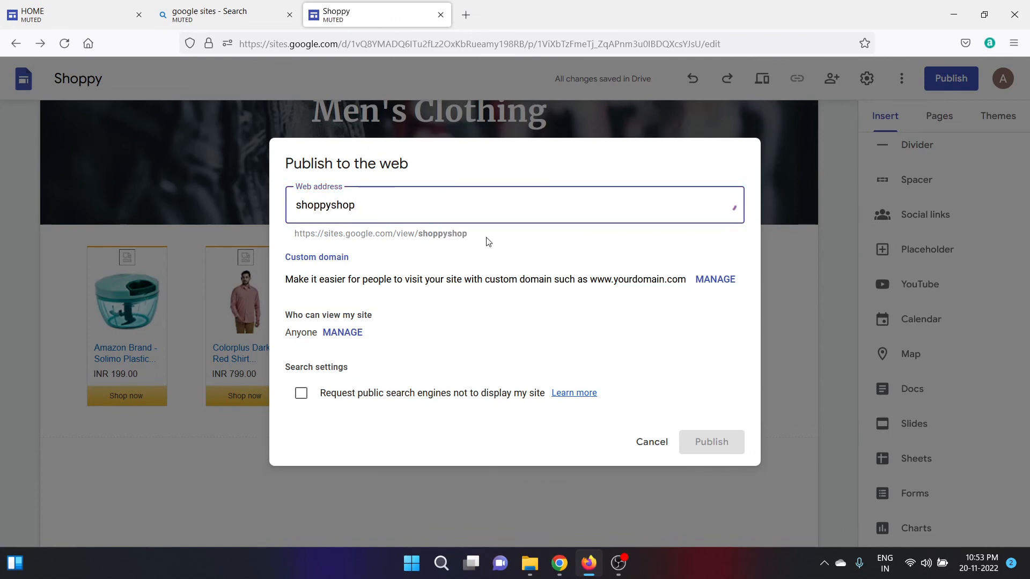
type("py")
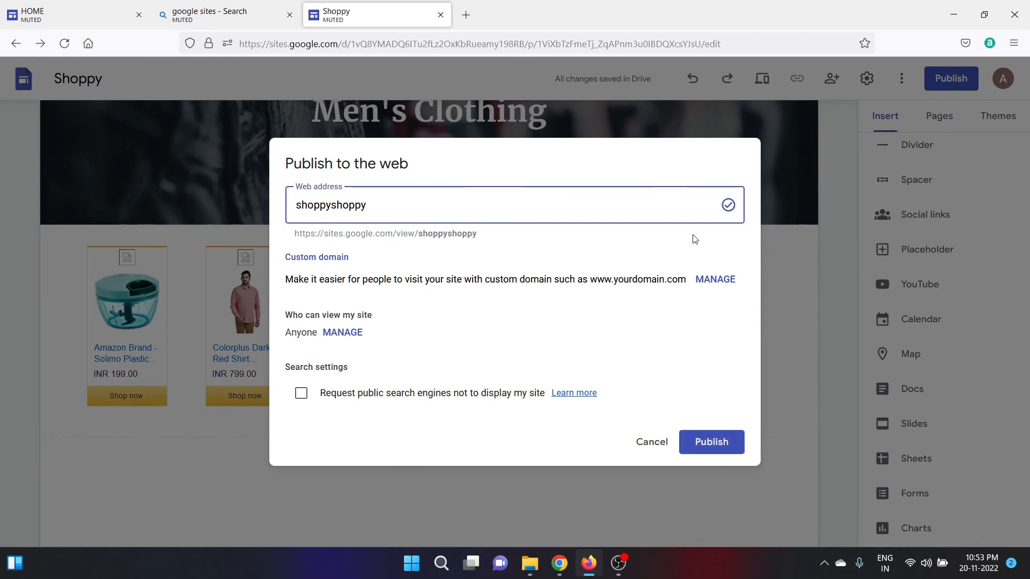
left_click(721, 447)
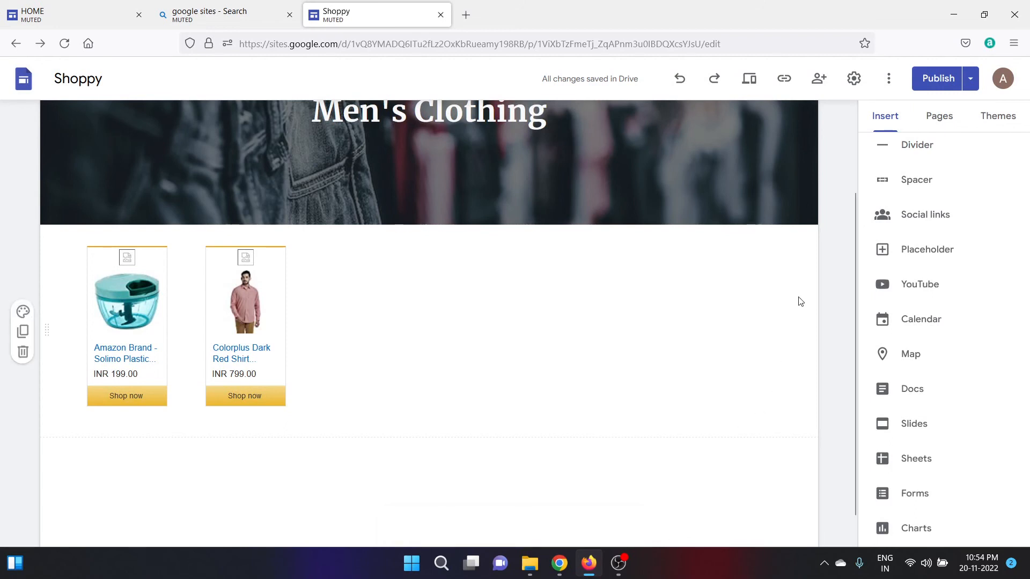
Step: Copy the published site link of the Men's Clothing page
left_click(784, 80)
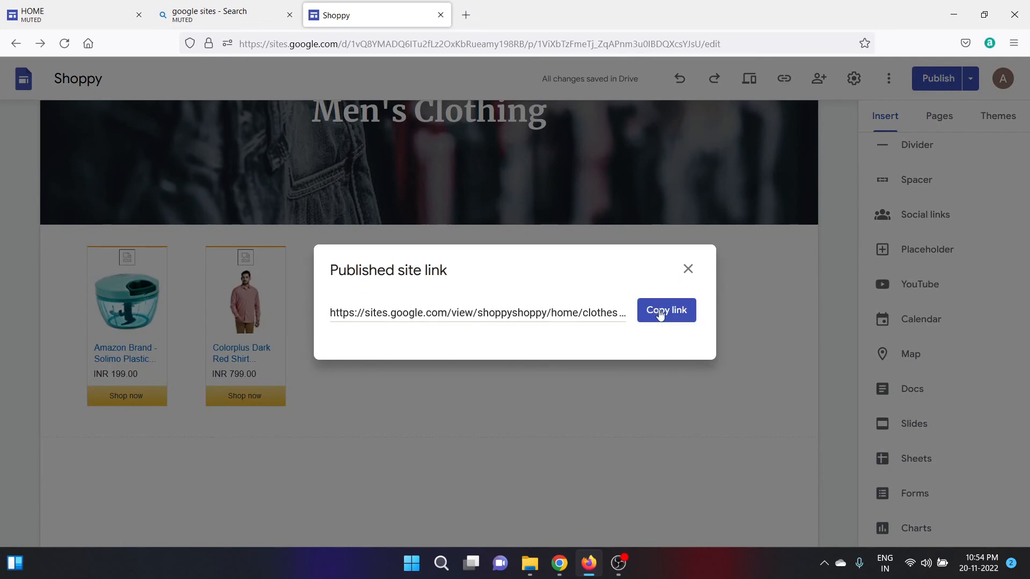
left_click(674, 315)
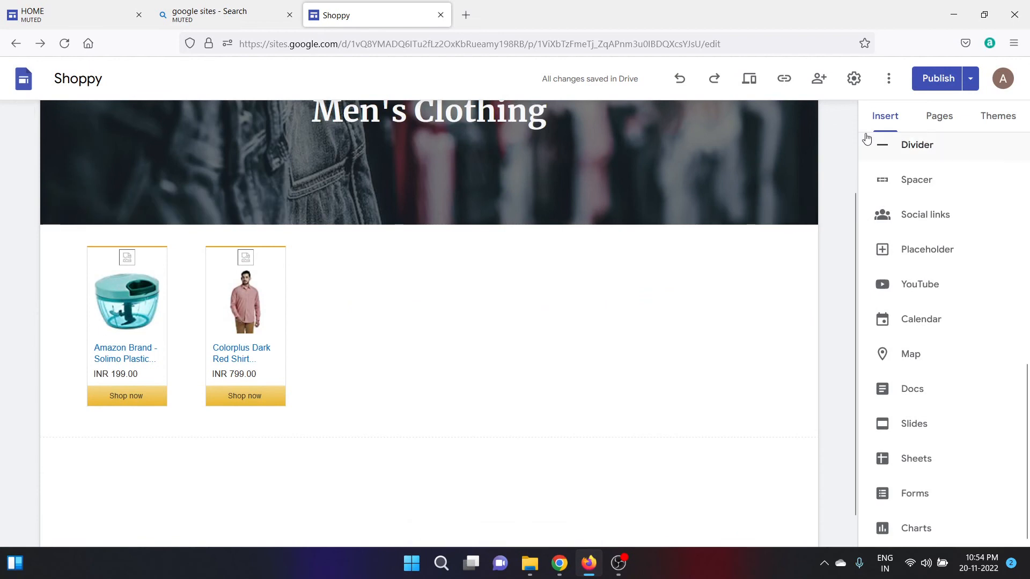
Step: Go to the site's Home page and copy its published site link
scroll(850, 131, "up", 5)
left_click(779, 125)
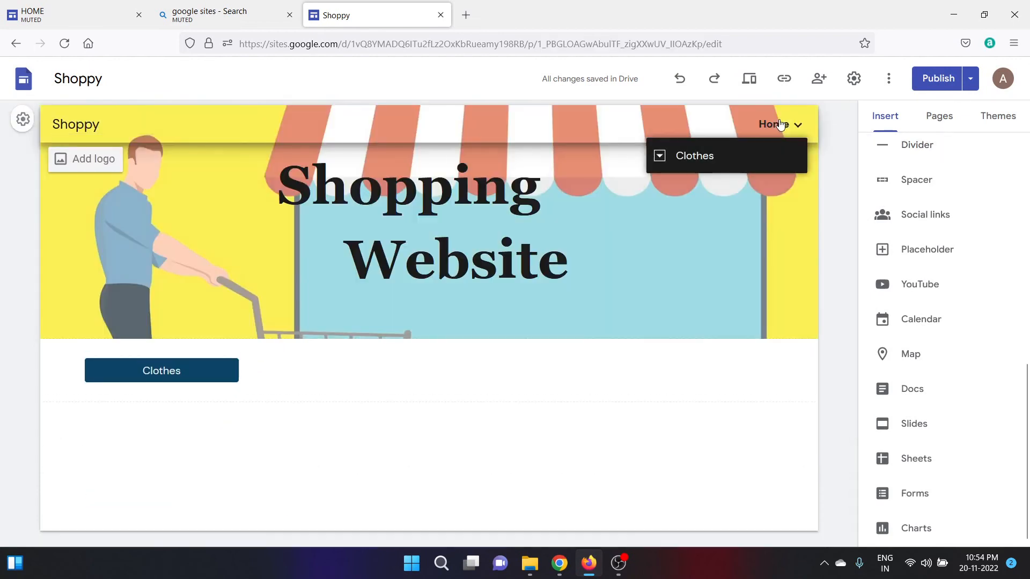
left_click(784, 80)
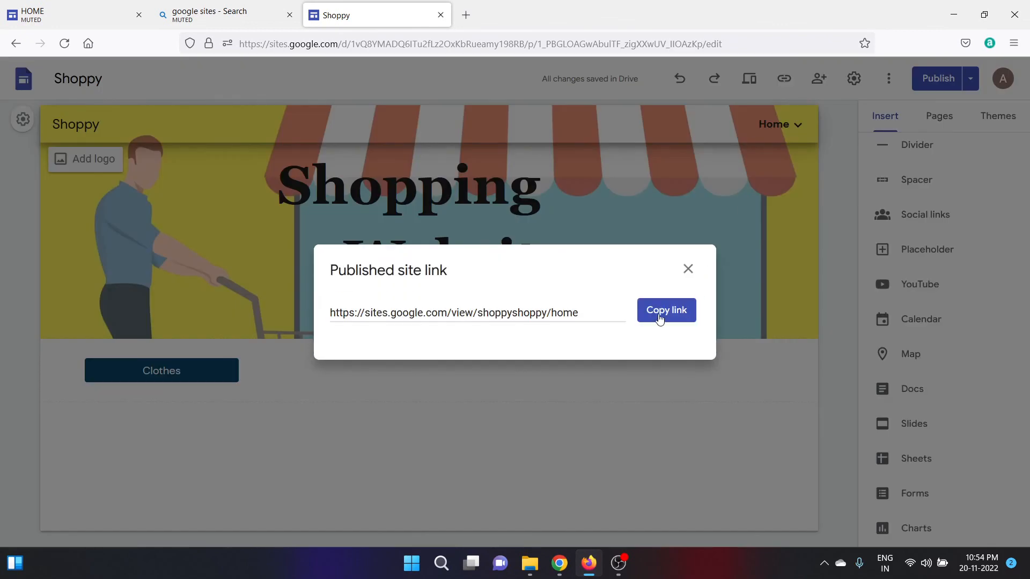
left_click(659, 318)
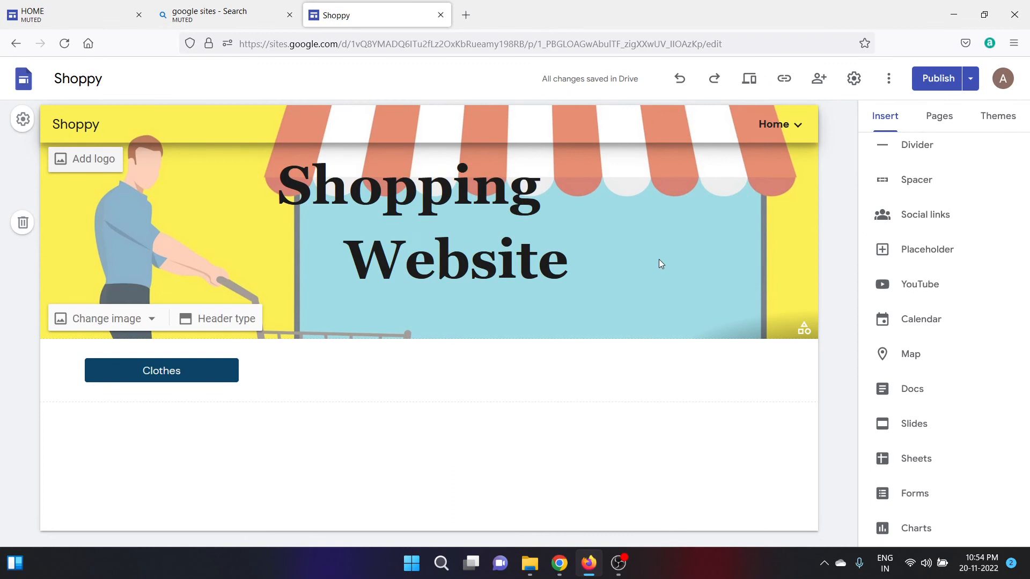
Step: Load the published Home page in a private window and follow the Clothes and Men's Clothing buttons
left_click(1011, 45)
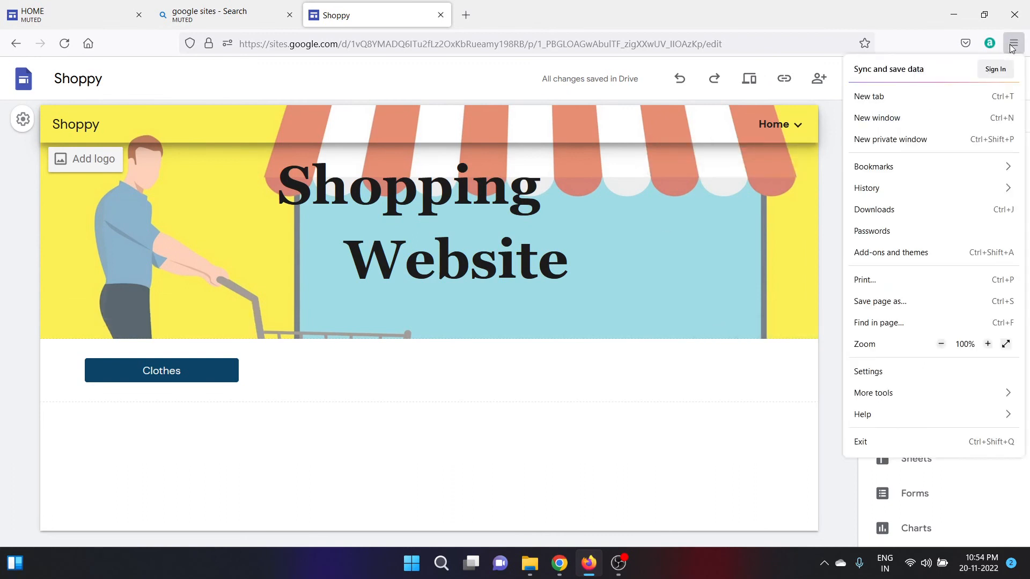
left_click(905, 140)
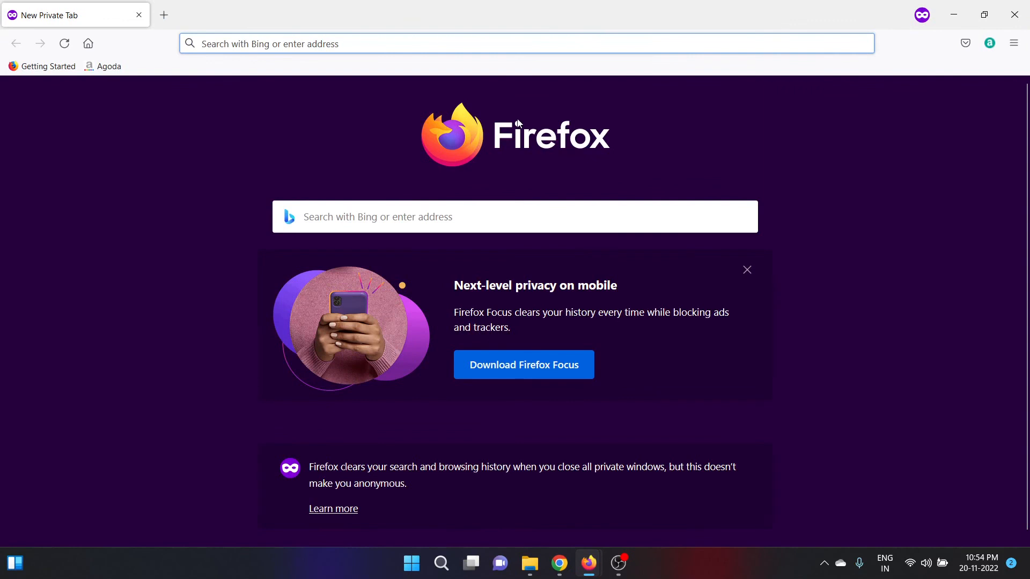
left_click(333, 43)
key("ctrl+v")
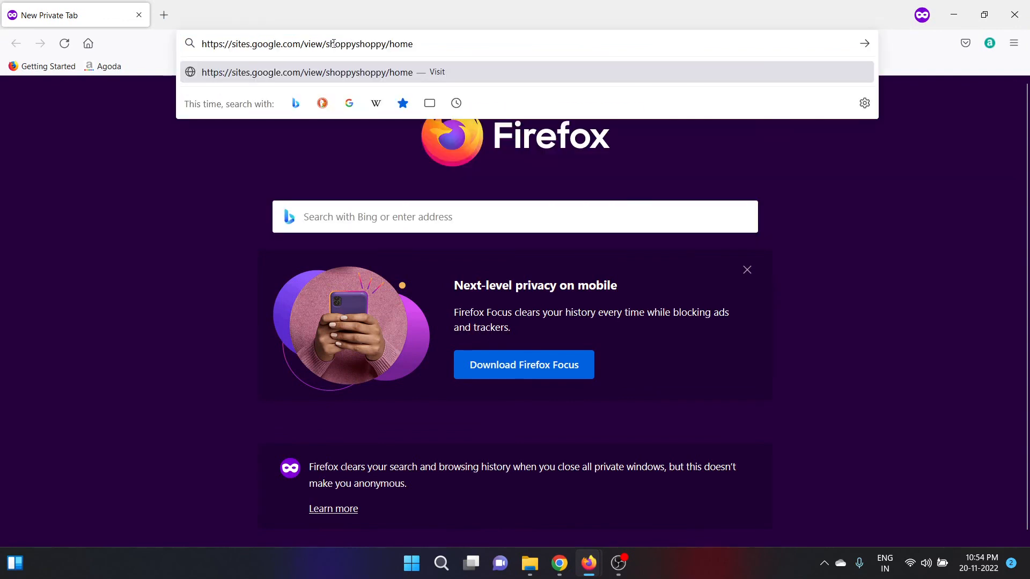
key("Return")
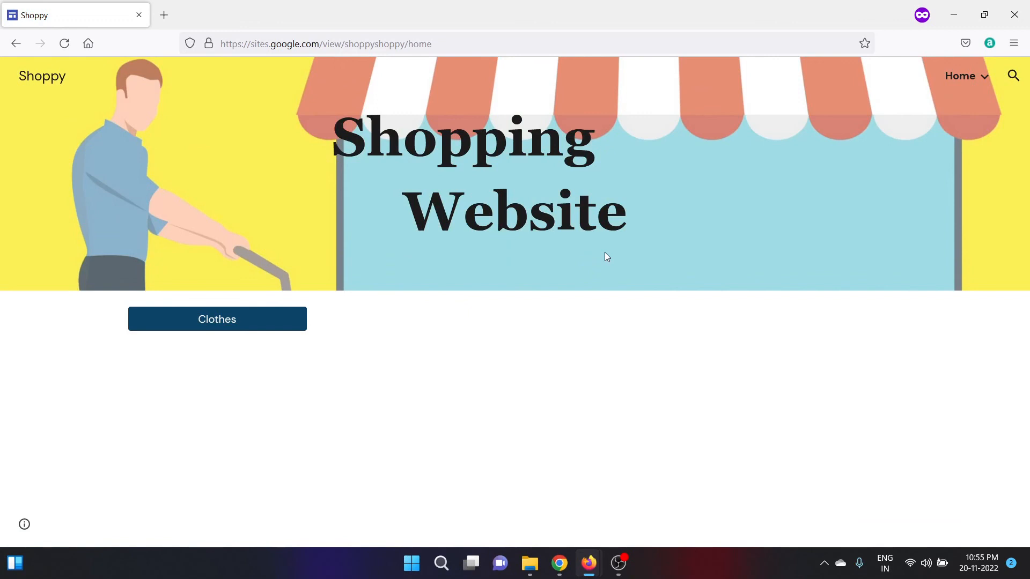
left_click(227, 321)
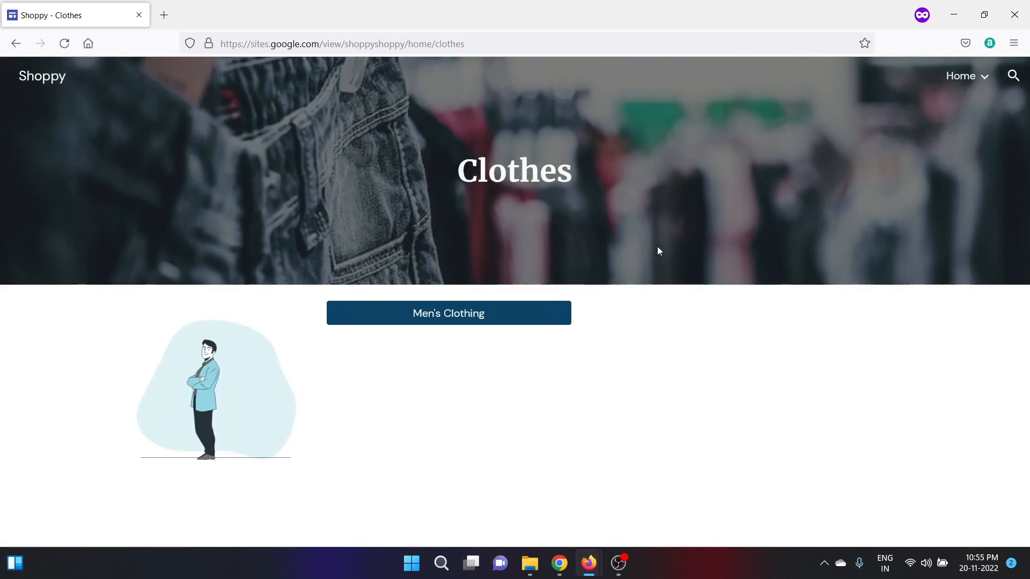
left_click(443, 317)
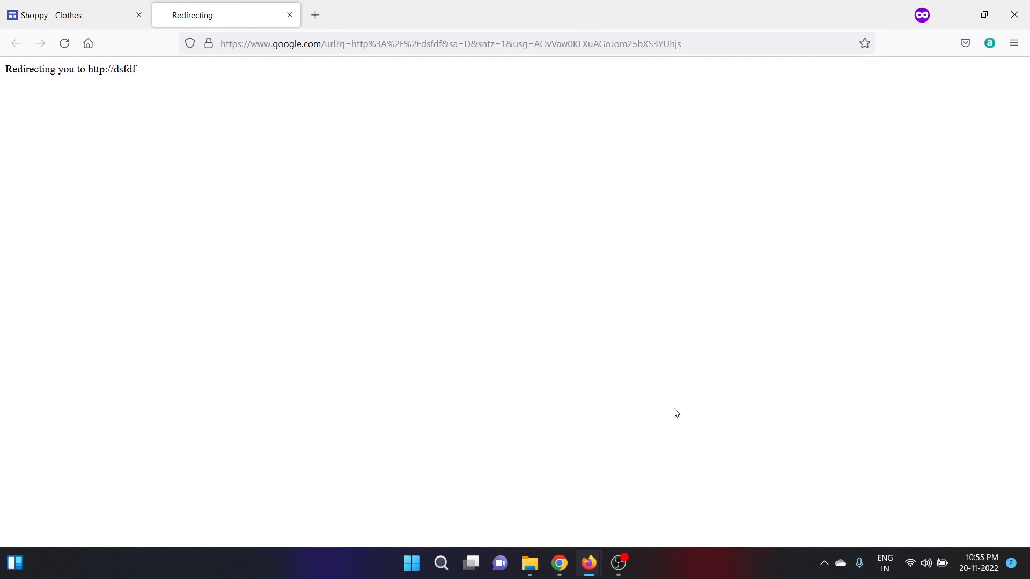
Step: In the site editor, link the Clothes page's Men's Clothing button to the site's Men's Clothing page and publish the change
mouse_move(588, 563)
left_click(554, 529)
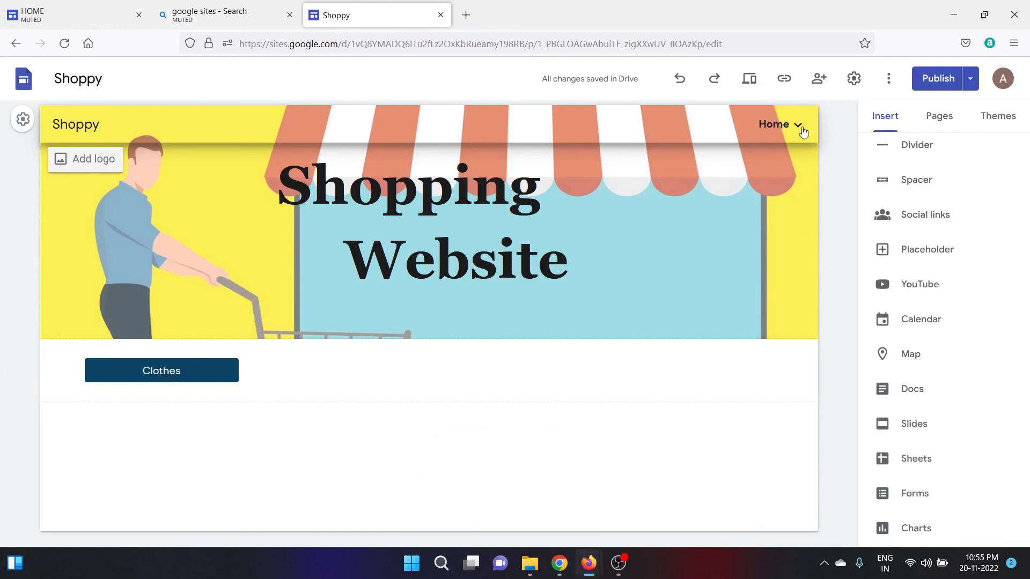
mouse_move(797, 124)
left_click(751, 161)
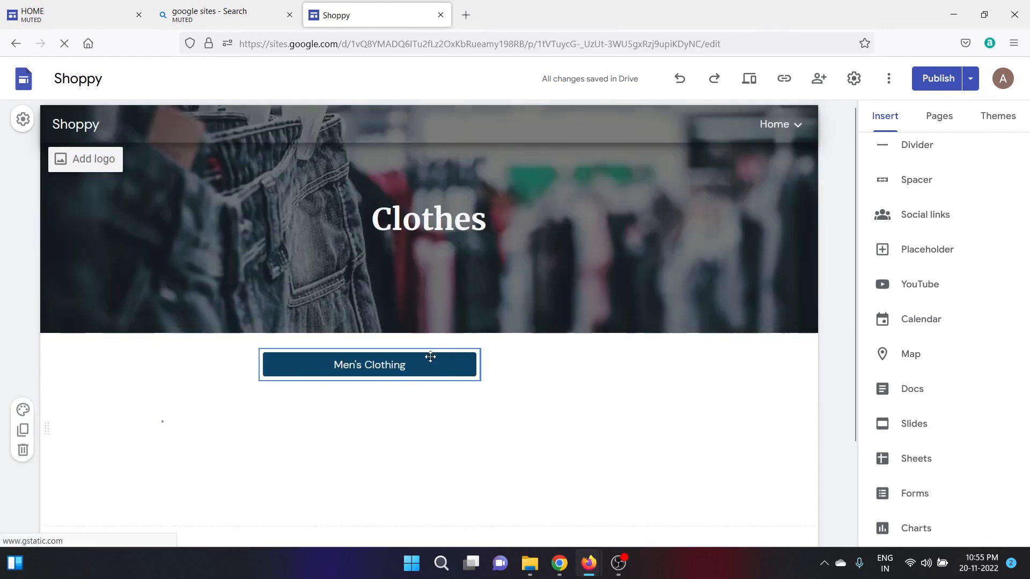
left_click(382, 362)
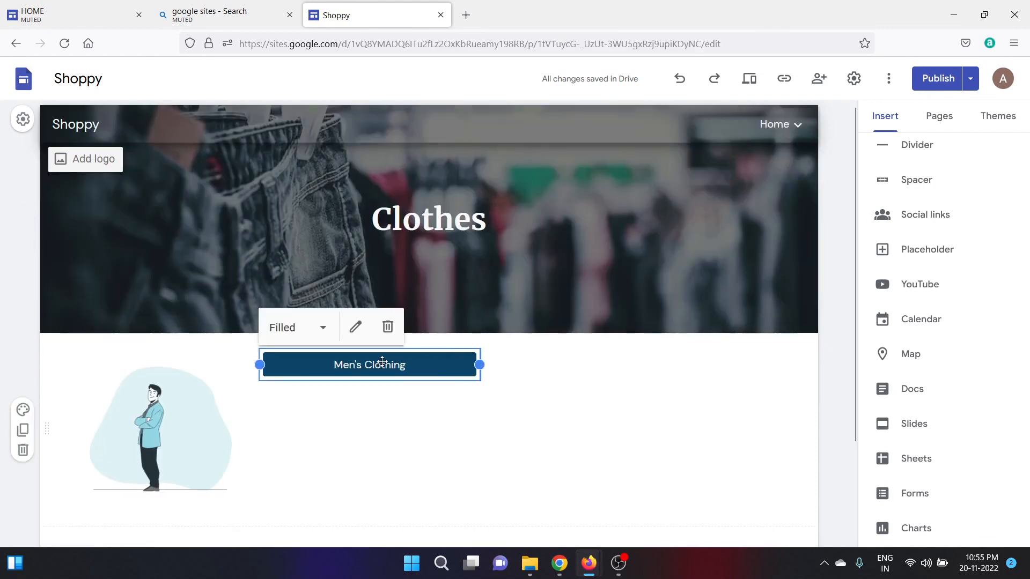
left_click(355, 326)
left_click_drag(449, 327, 362, 329)
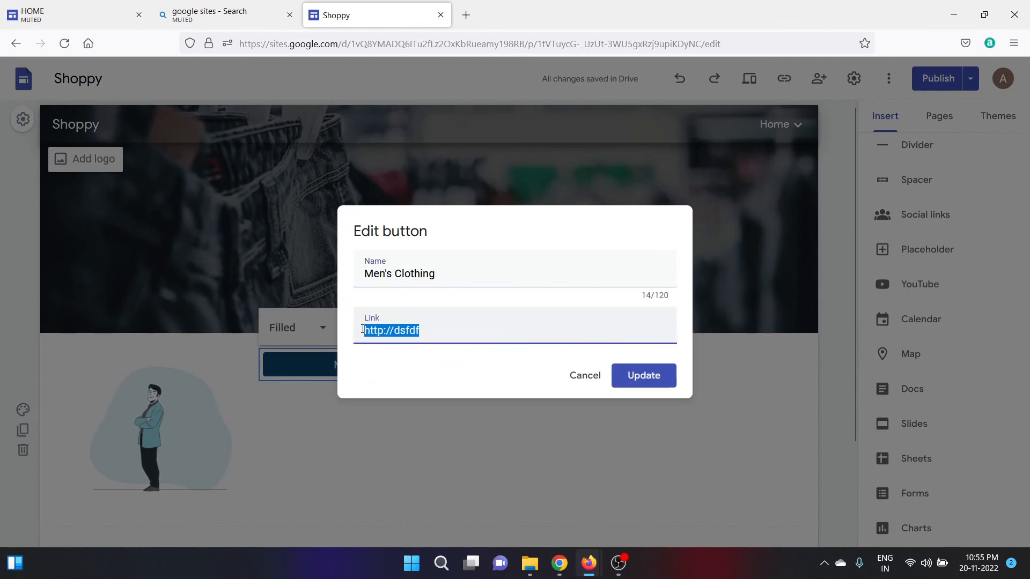
key("BackSpace")
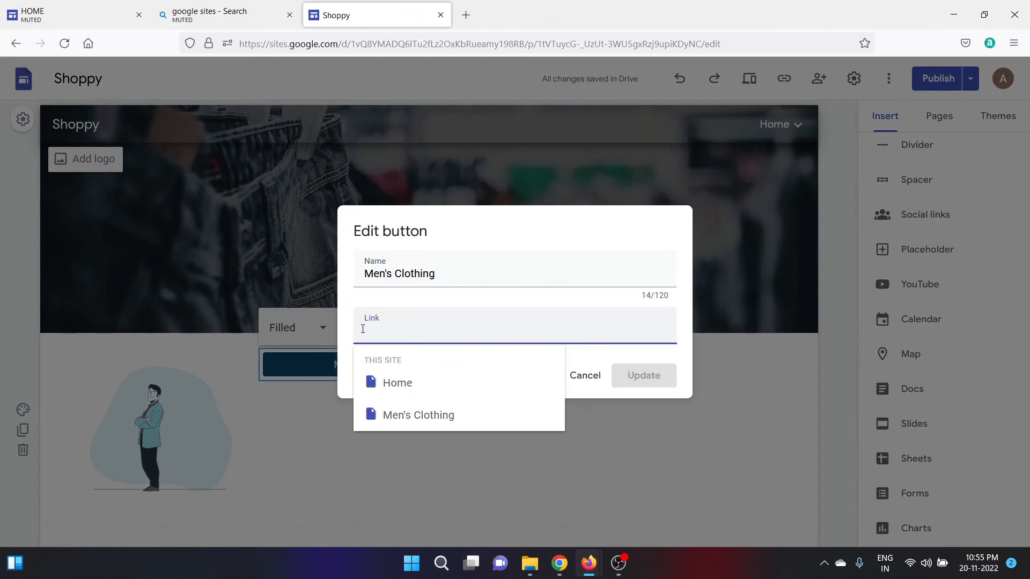
left_click(404, 416)
left_click(641, 378)
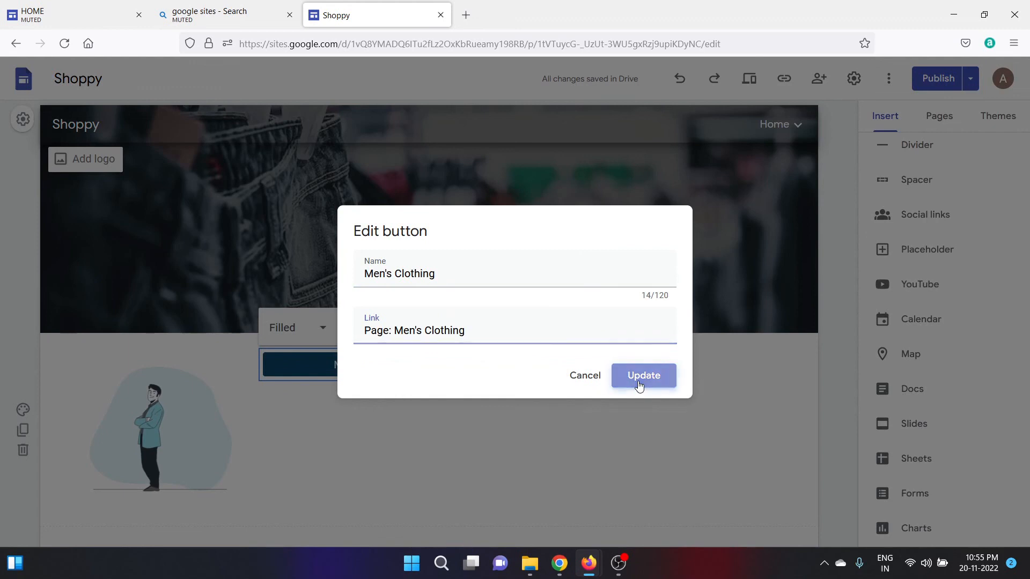
left_click(640, 385)
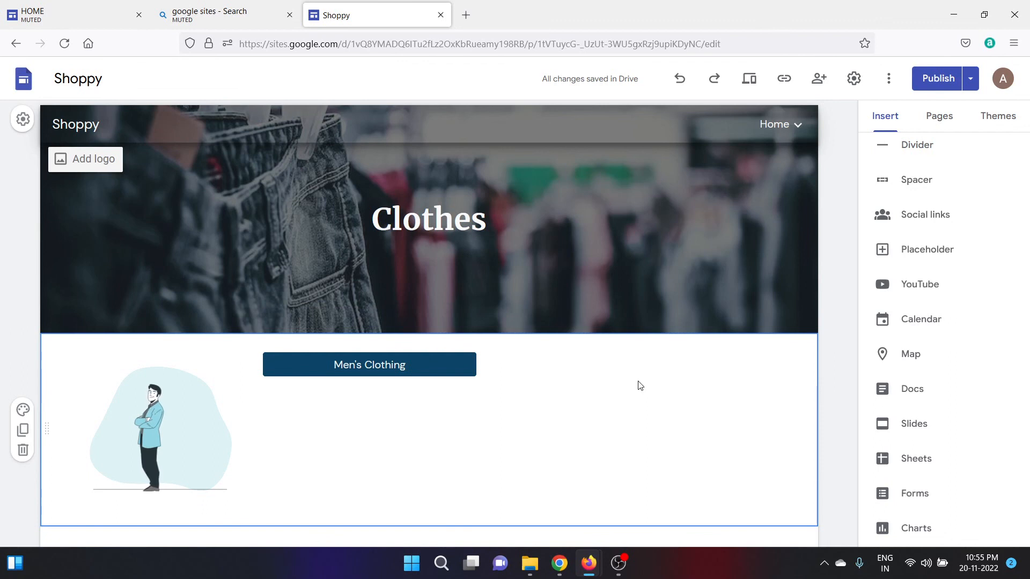
left_click(934, 82)
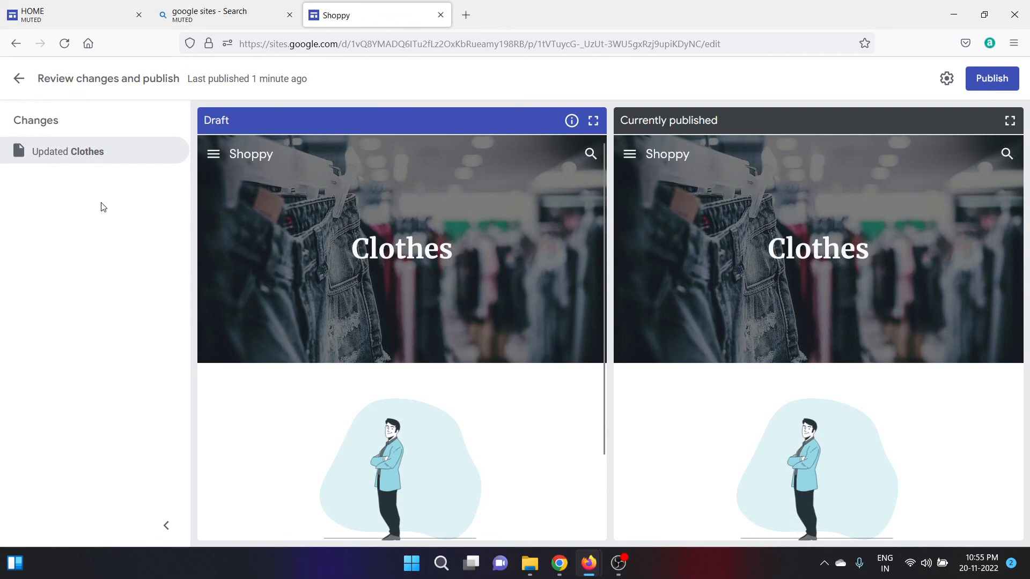
left_click(989, 85)
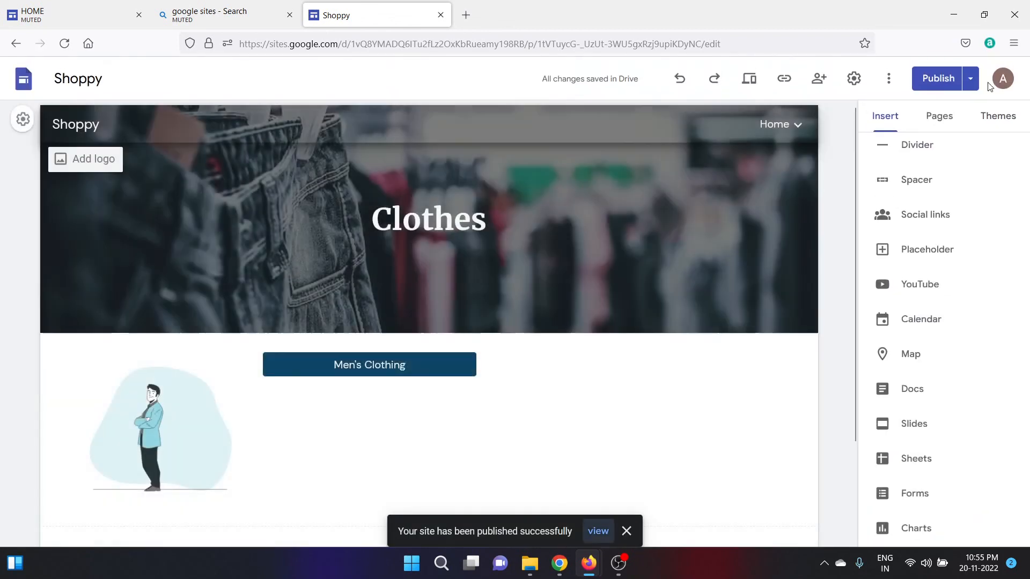
Step: Reload the published Clothes page in the private window and test its Men's Clothing button
mouse_move(584, 563)
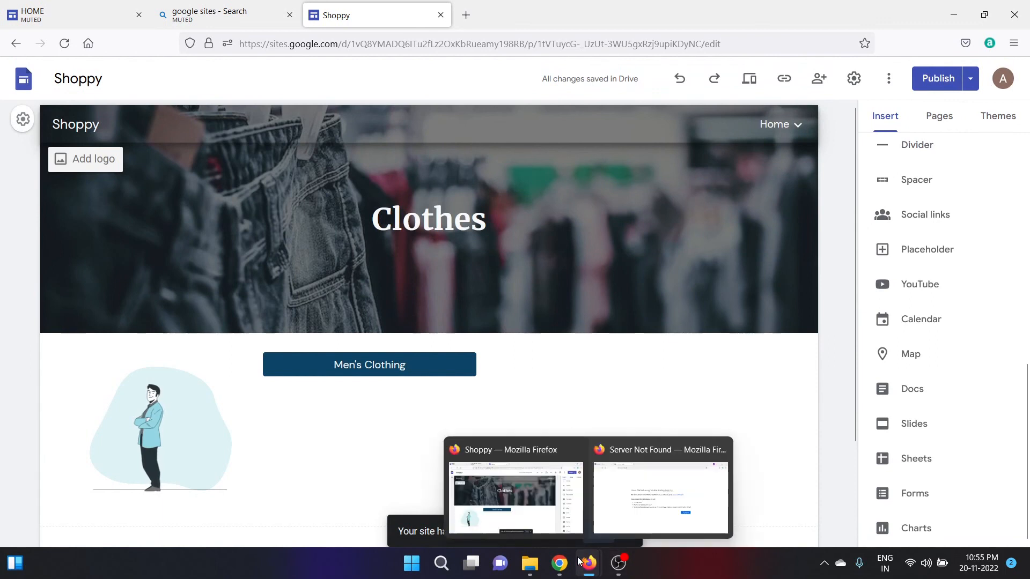
left_click(665, 483)
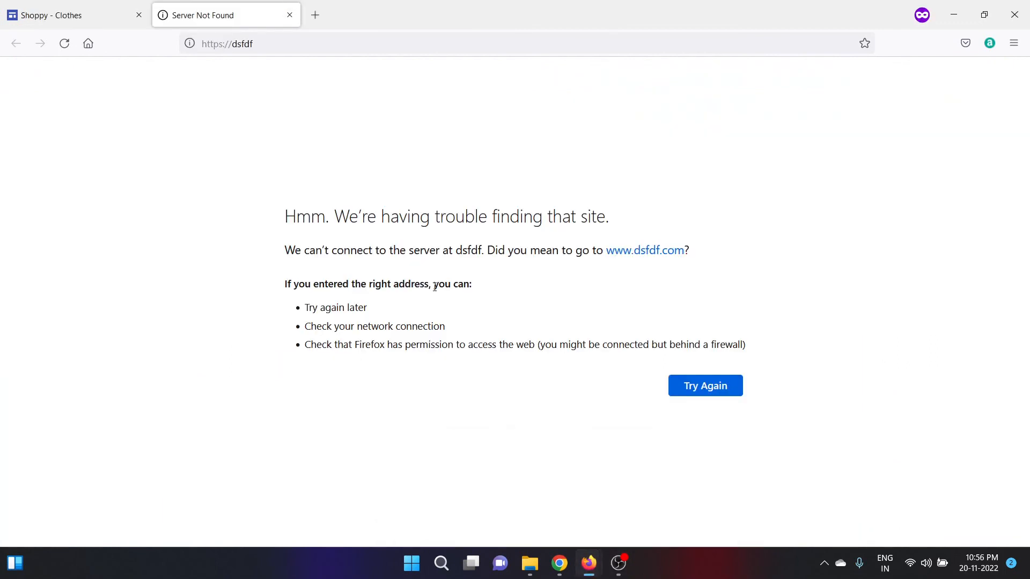
left_click(65, 16)
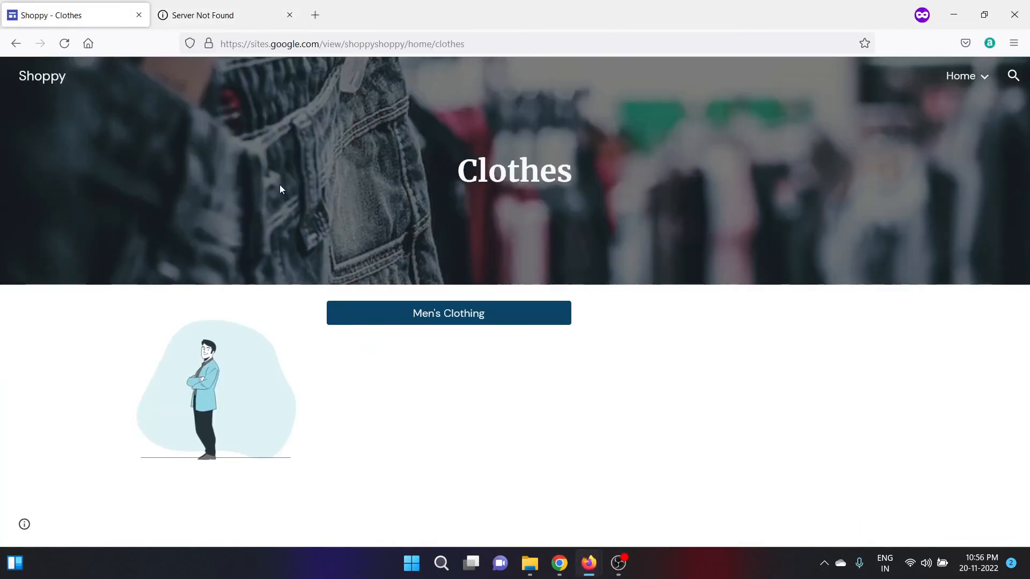
left_click(403, 324)
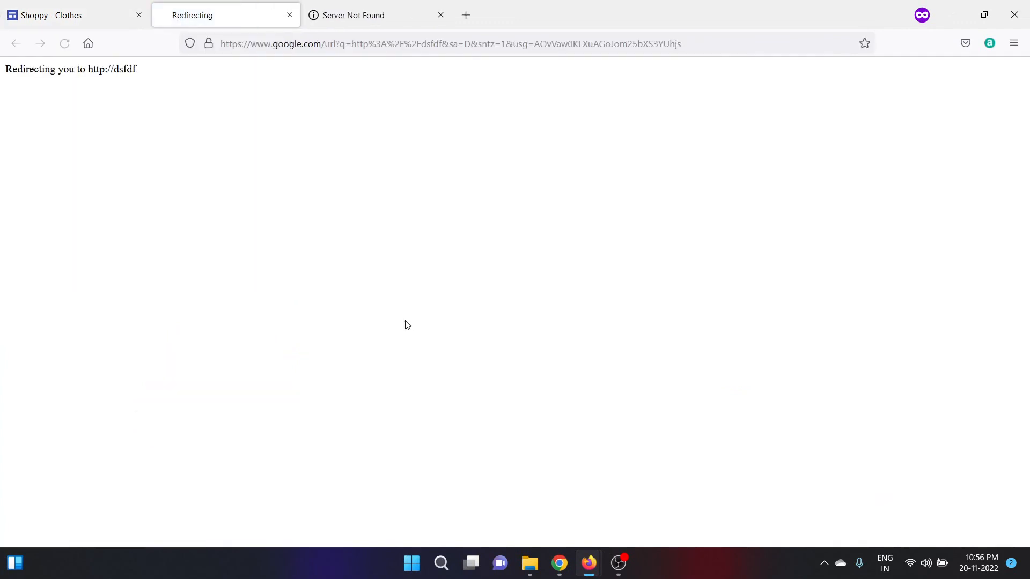
left_click(81, 8)
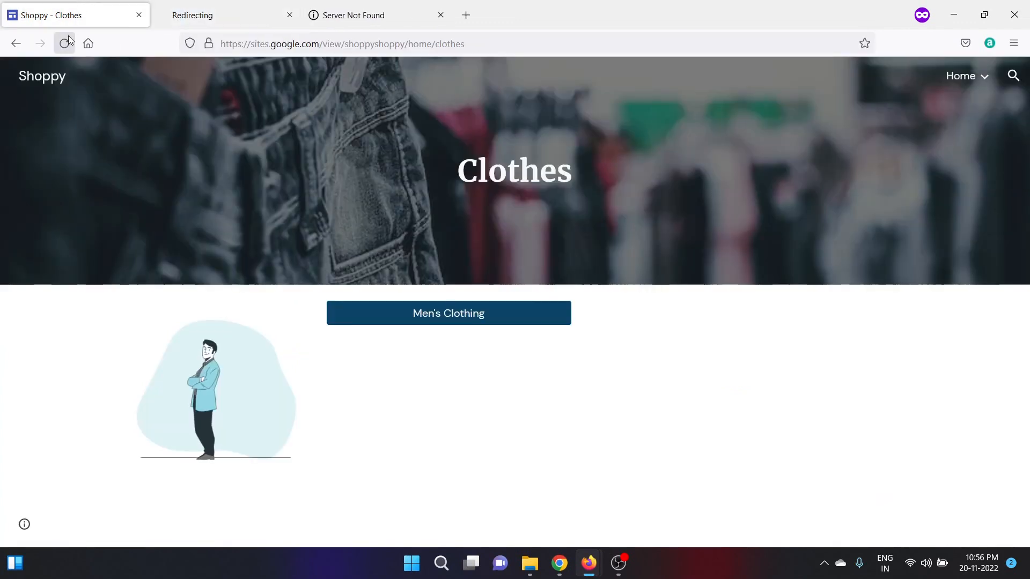
left_click(69, 37)
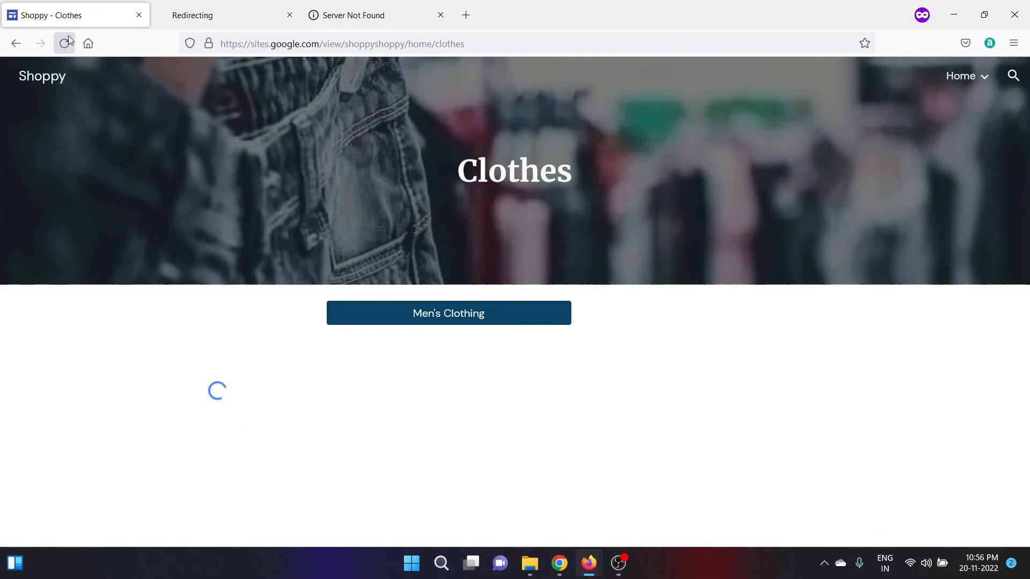
left_click(420, 317)
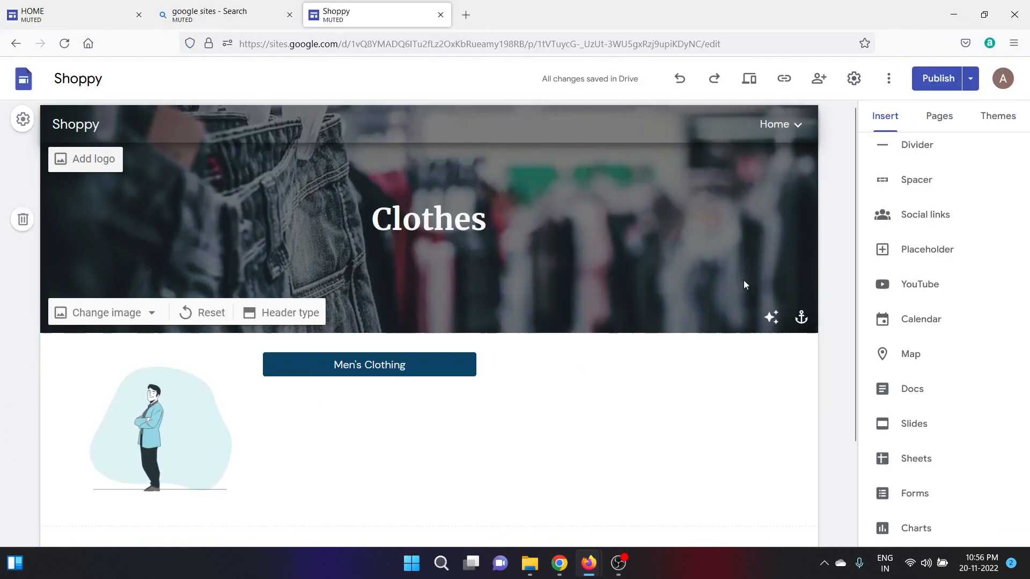
Step: Preview the draft site, follow the Men's Clothing button, and test the Colorplus Dark Red Shirt card's shop link
left_click(755, 93)
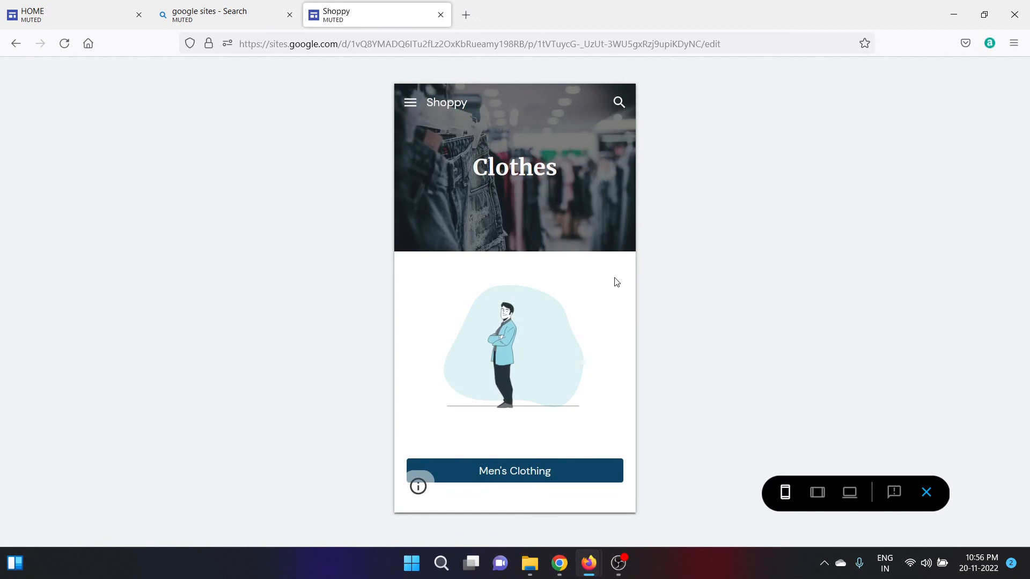
left_click(509, 481)
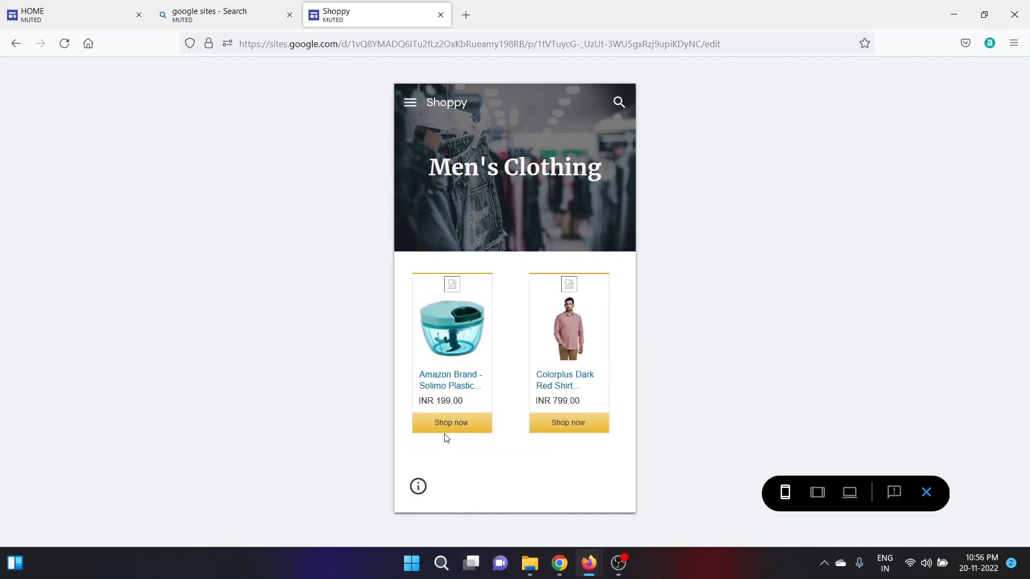
left_click(556, 431)
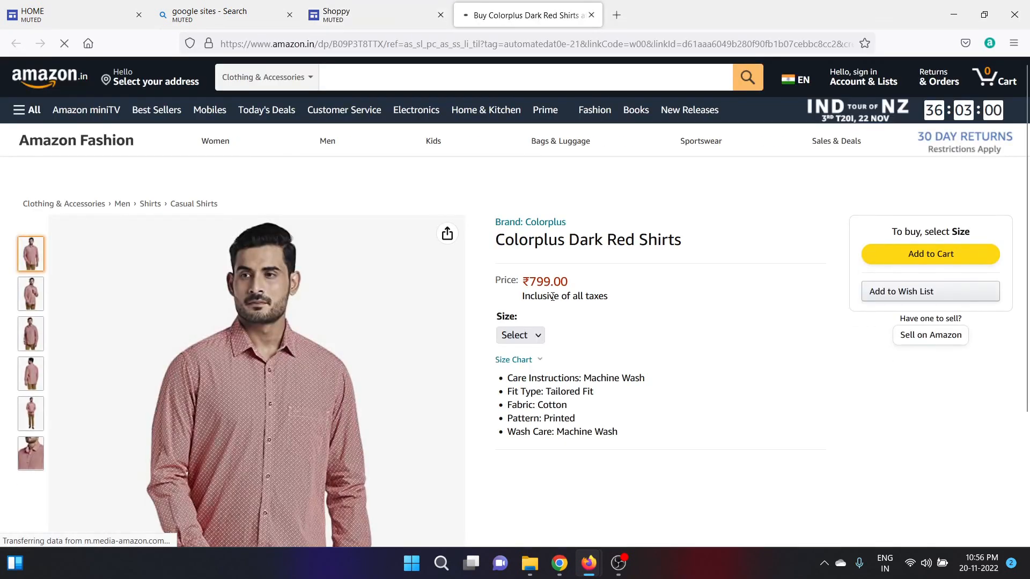
mouse_move(1026, 81)
left_mouse_down()
mouse_move(1028, 149)
mouse_move(1025, 75)
left_mouse_up()
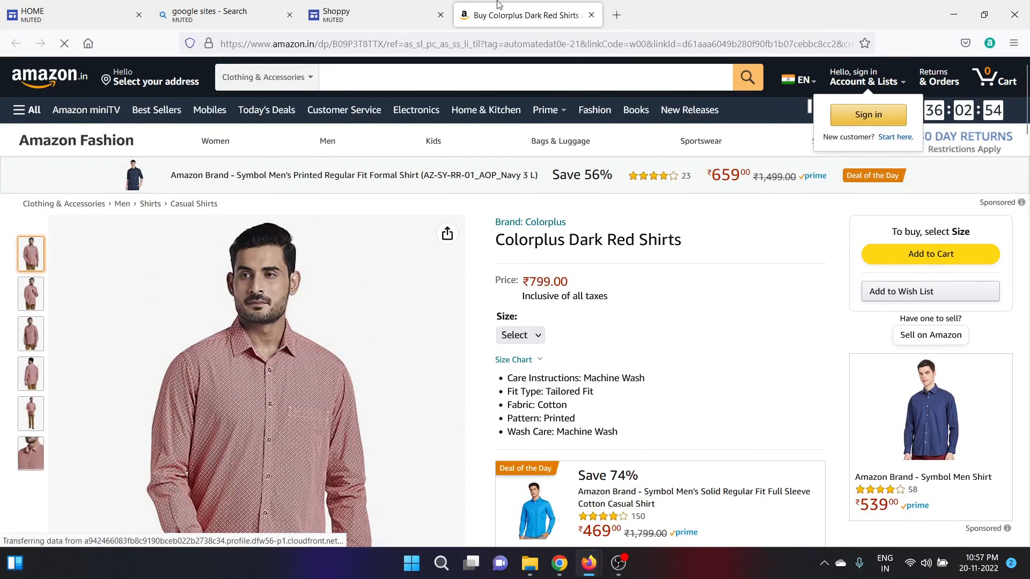
left_click(390, 9)
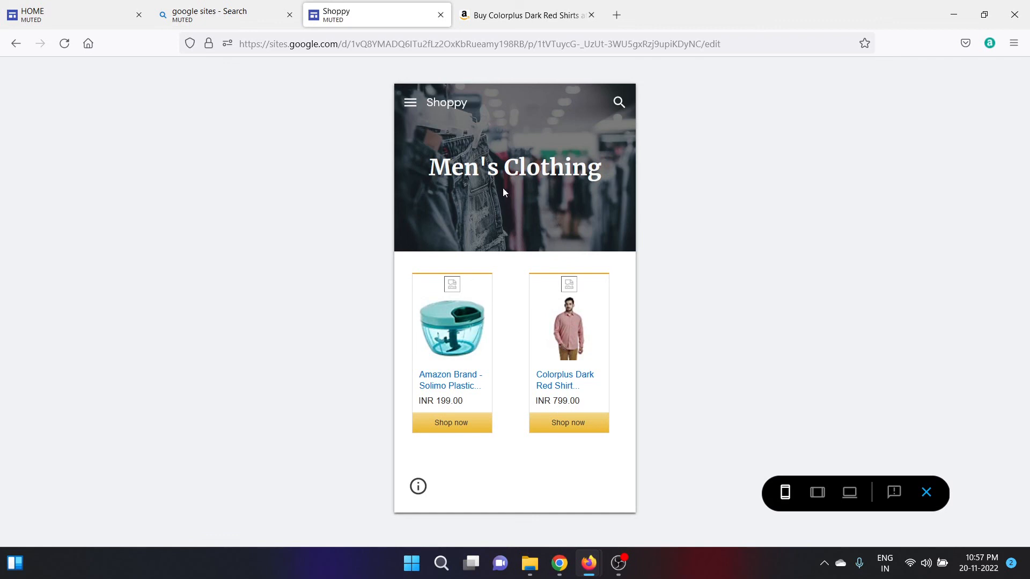
mouse_move(594, 564)
left_click(199, 4)
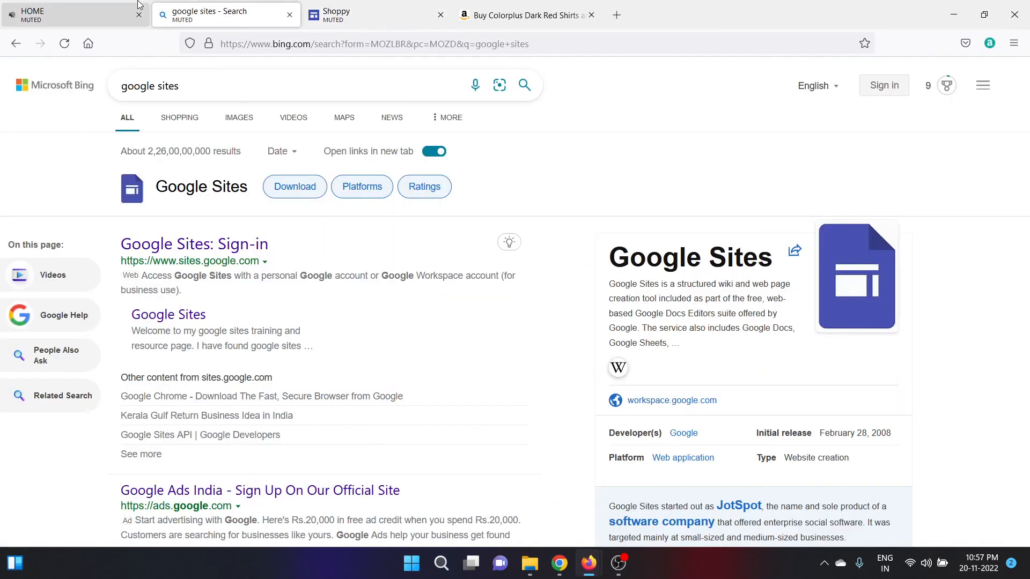
left_click(107, 5)
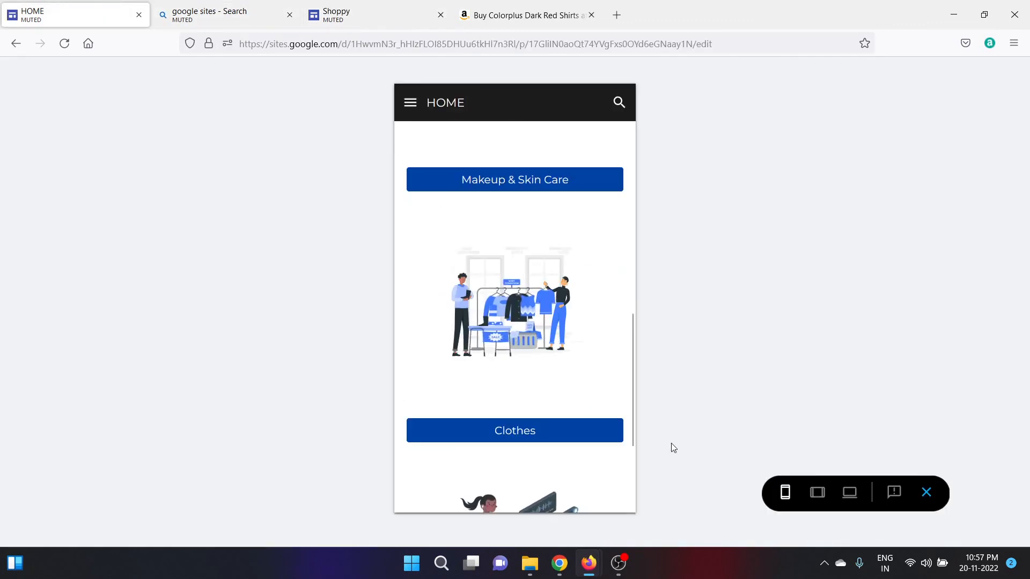
mouse_move(589, 563)
left_click(641, 517)
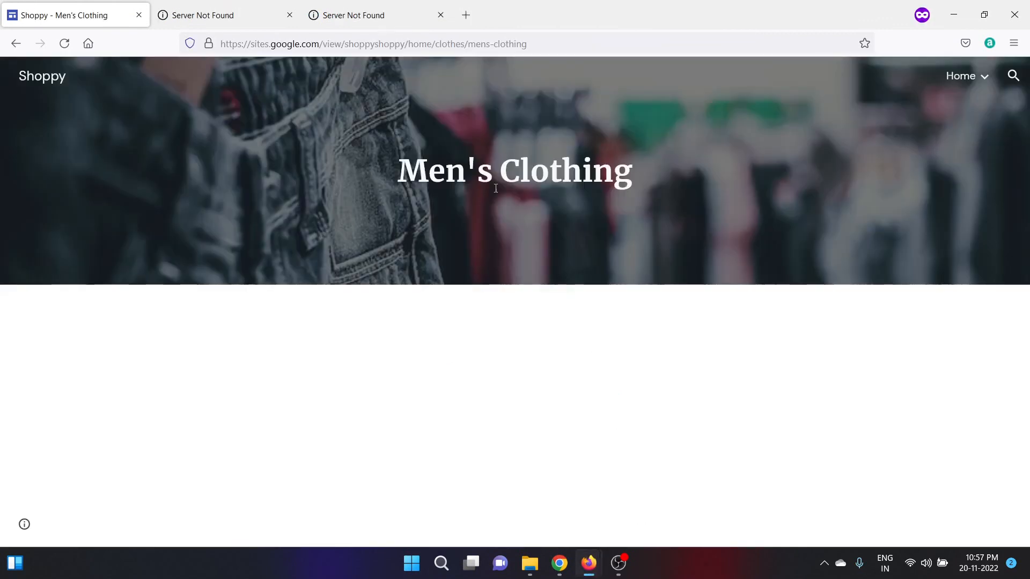
left_click_drag(406, 43, 551, 42)
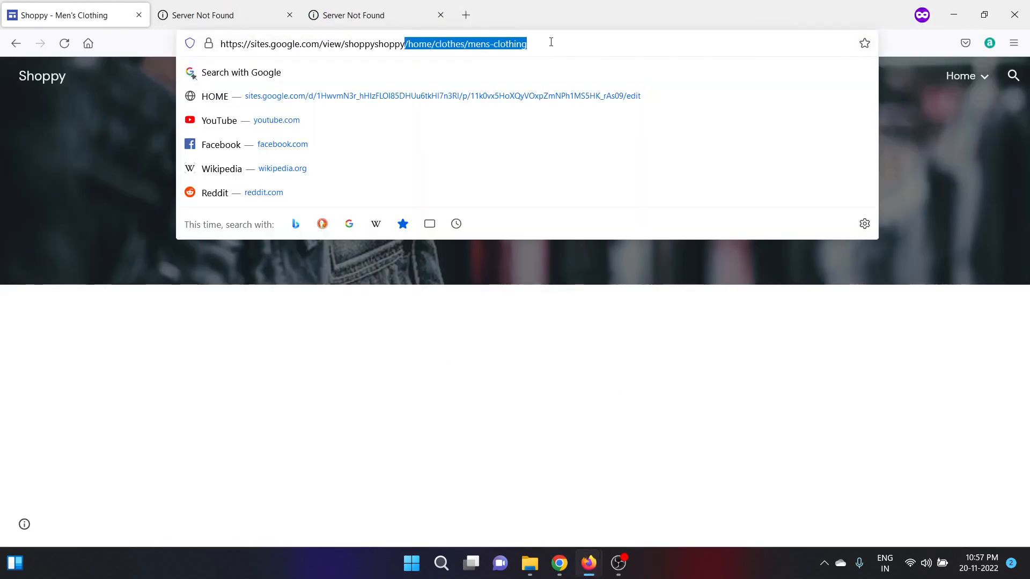
key("BackSpace")
key("Return")
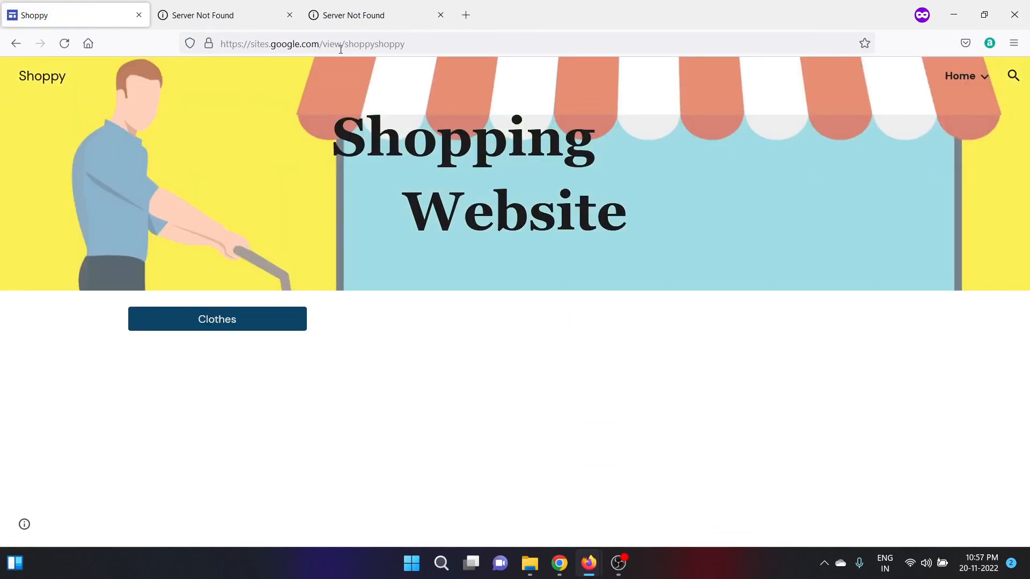
left_click_drag(349, 47, 405, 46)
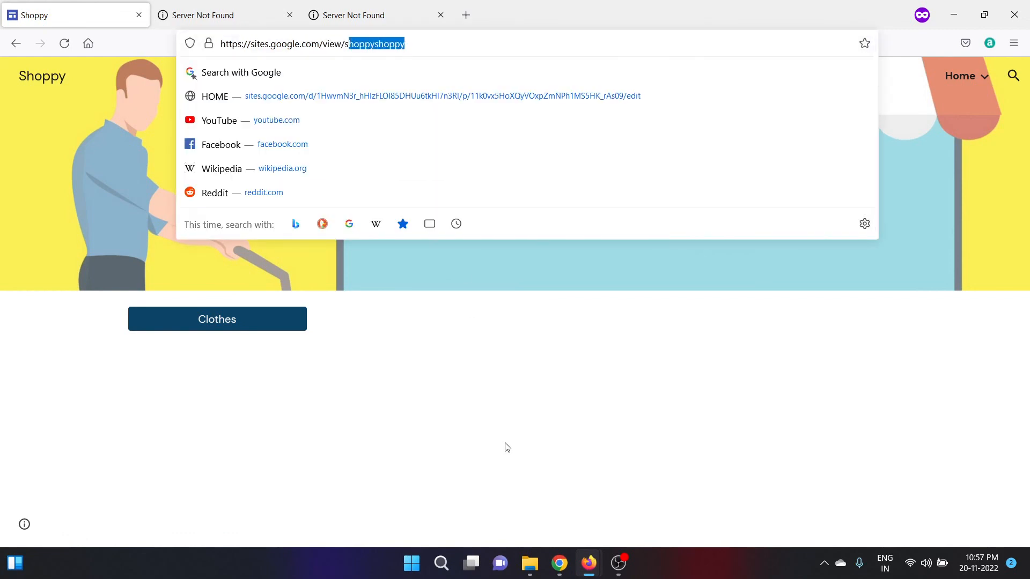
left_click(507, 447)
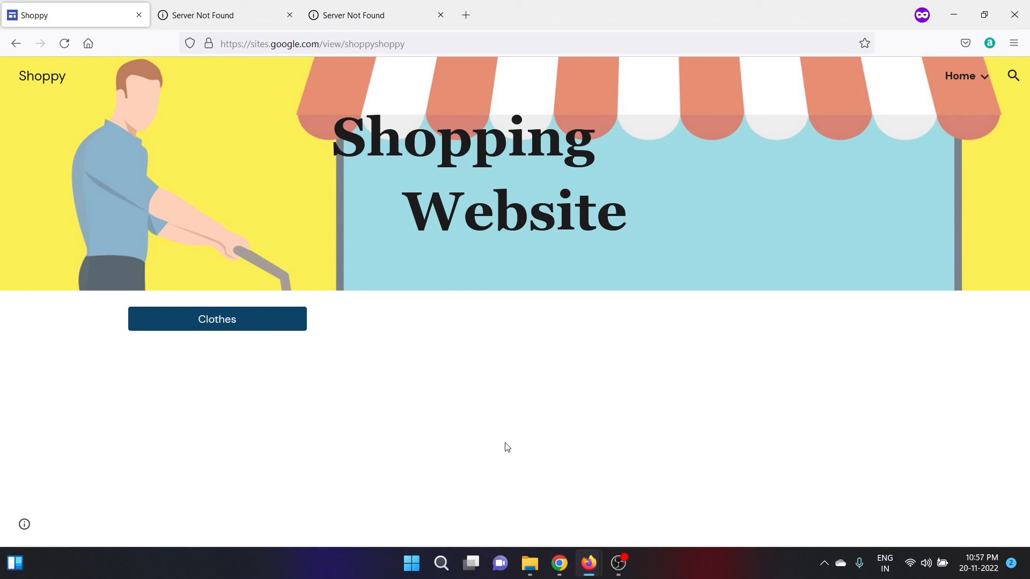
mouse_move(590, 560)
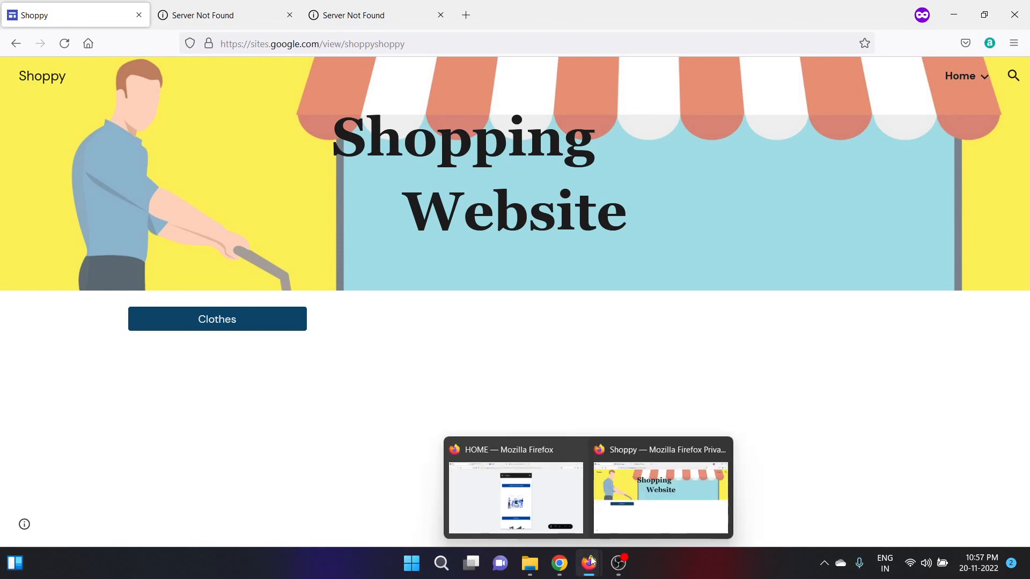
Step: Return to the HOME site's editor, exit the preview, and start custom domain setup with the Buy a domain option
left_click(537, 494)
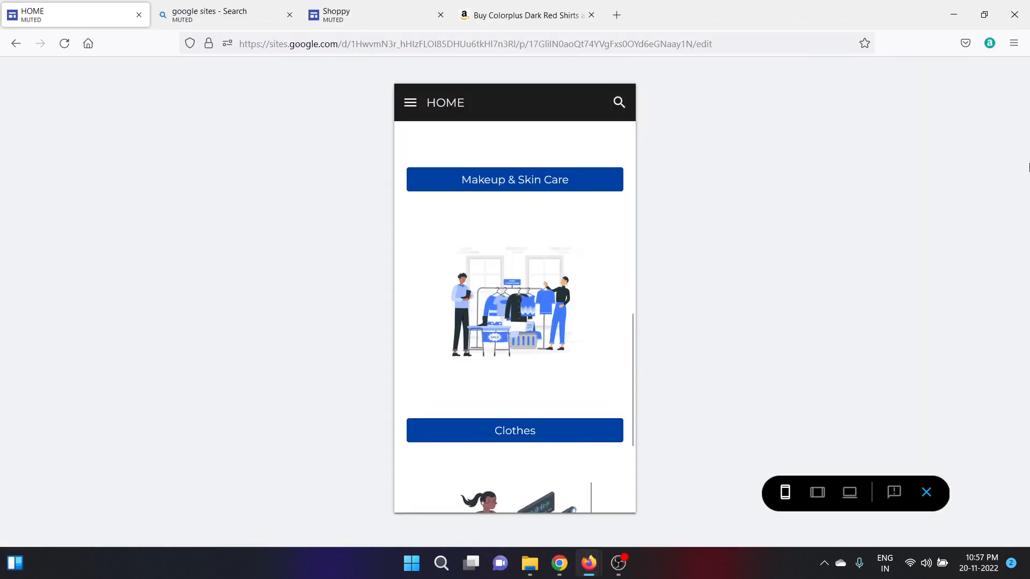
left_click(926, 492)
left_click(856, 78)
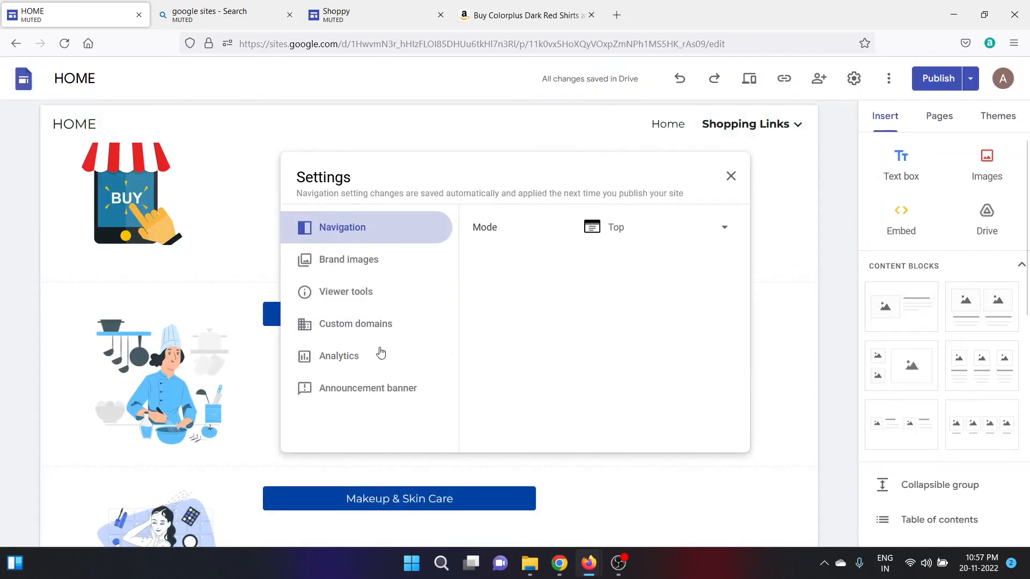
left_click(362, 332)
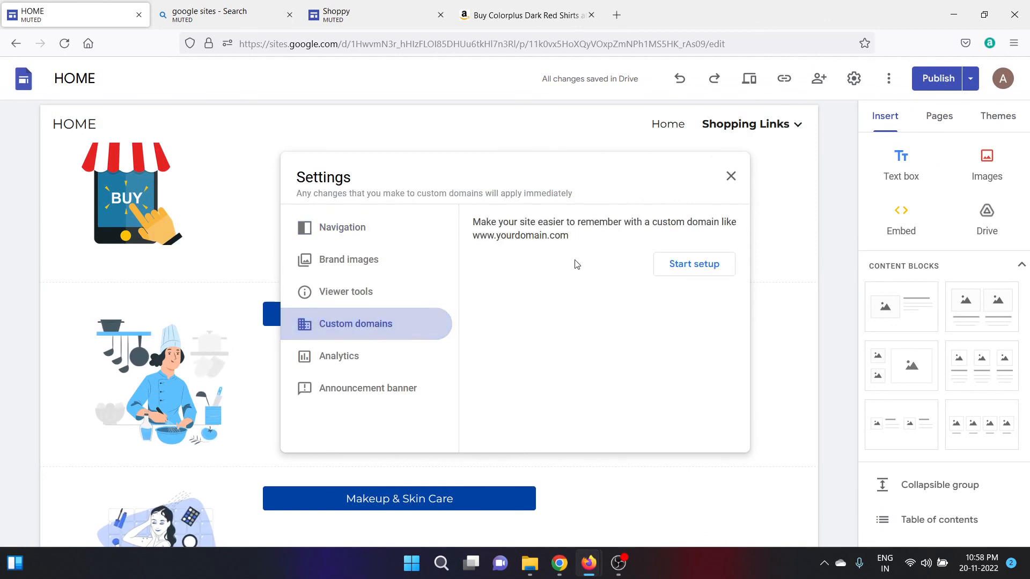
left_click(702, 263)
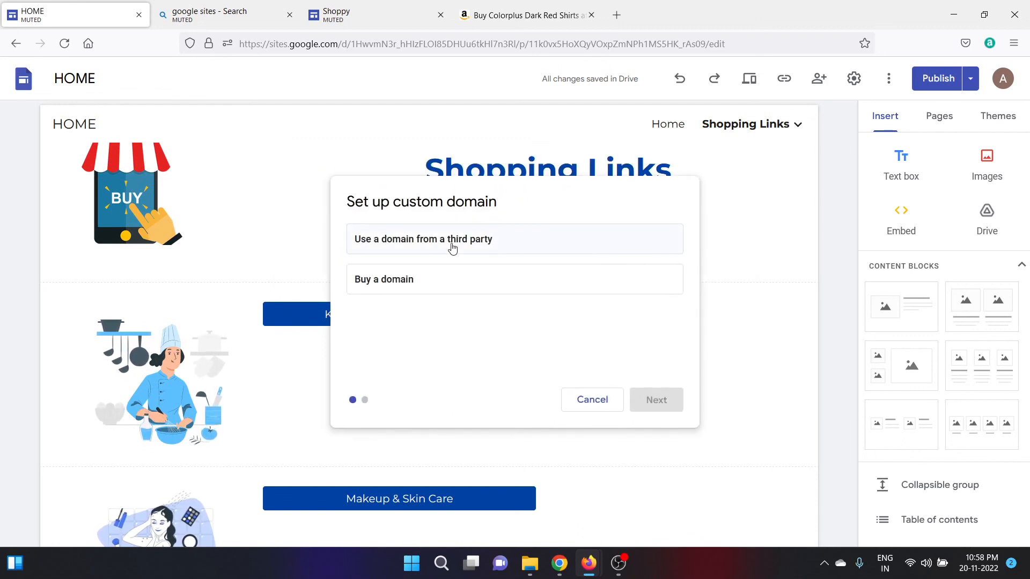
left_click(450, 280)
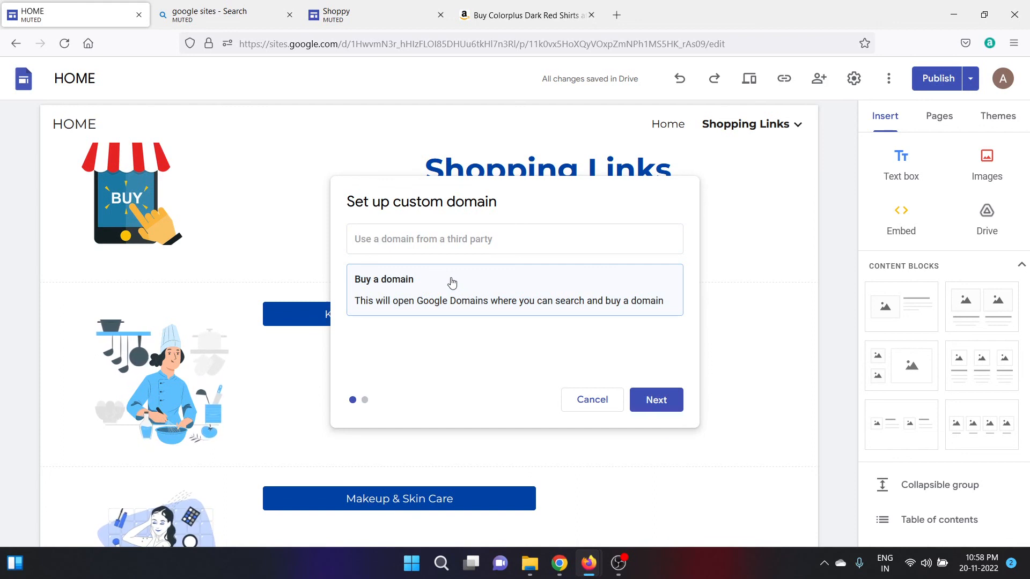
left_click(647, 400)
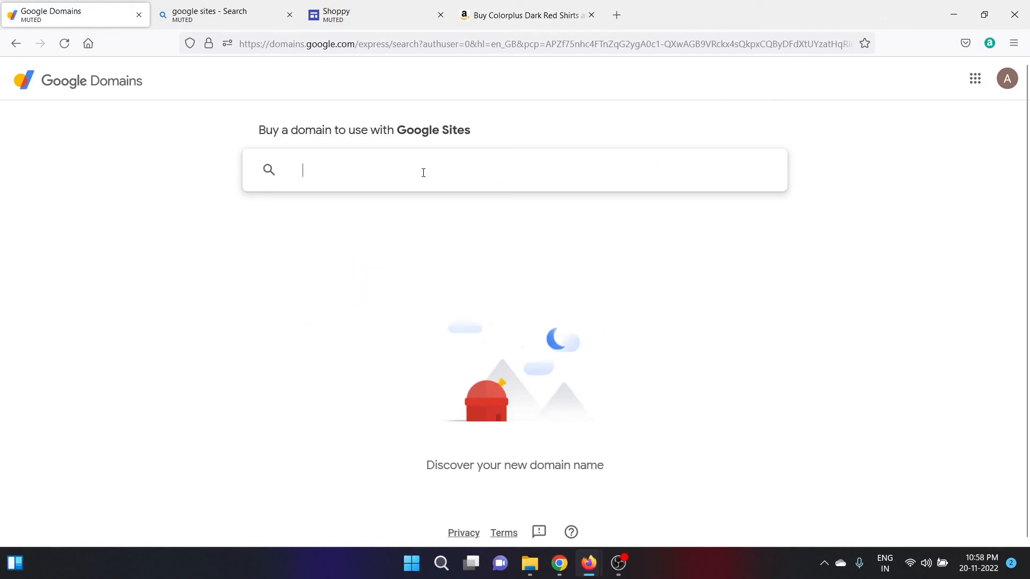
type("www.sho")
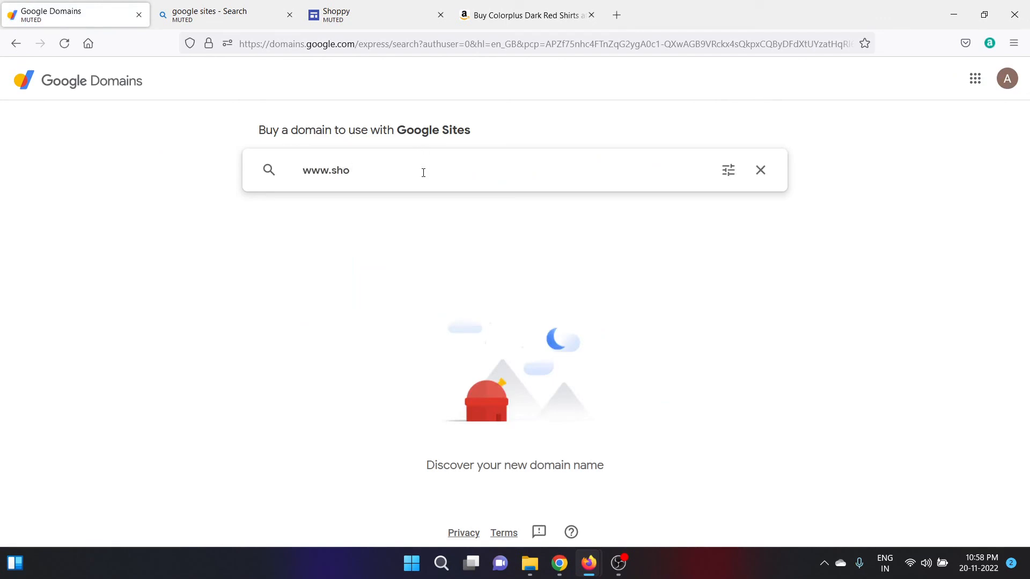
type("ppyshoppy.com")
key("Return")
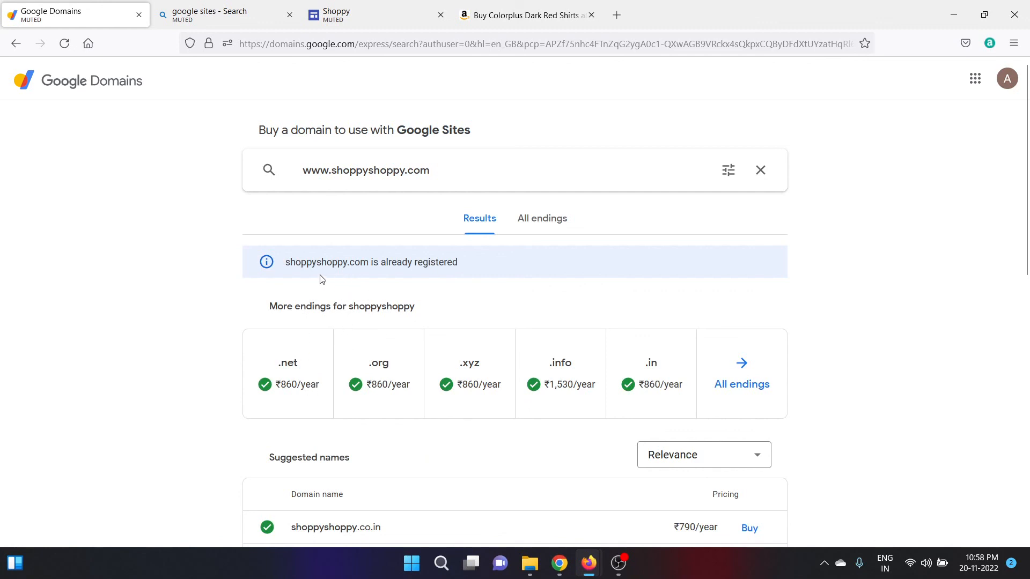
left_click_drag(458, 263, 290, 263)
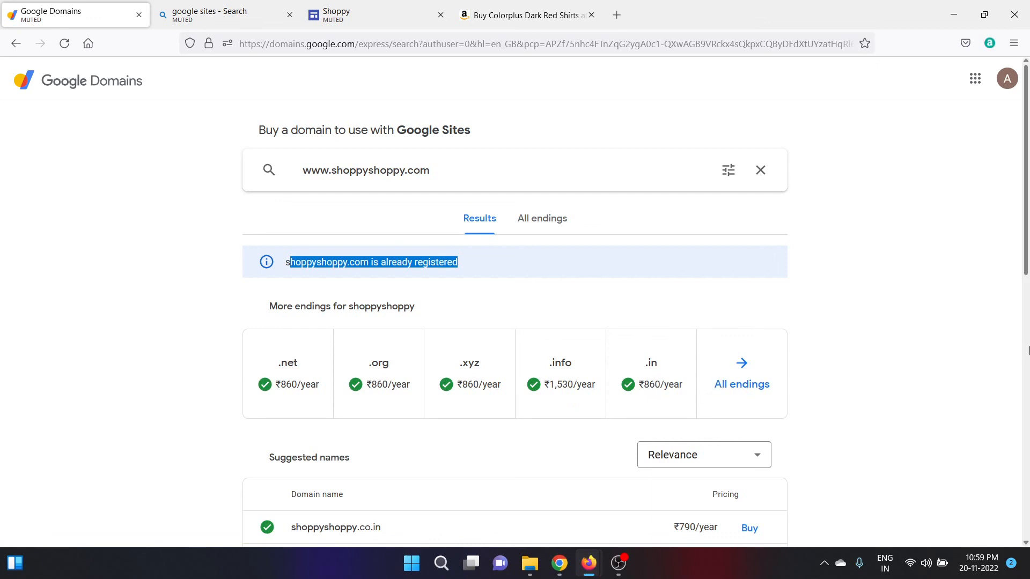
left_click(1027, 349)
left_click_drag(1027, 350, 1028, 172)
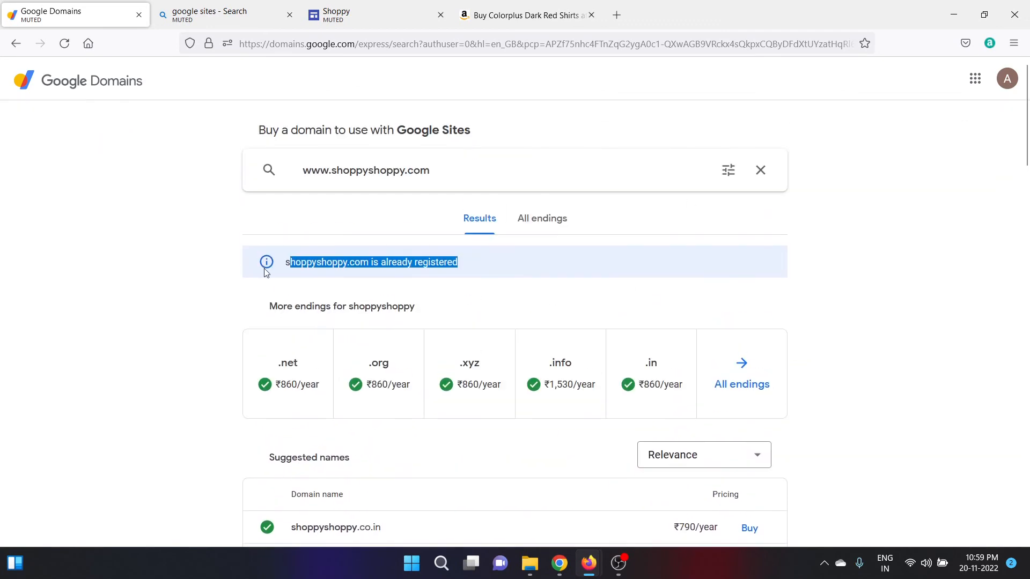